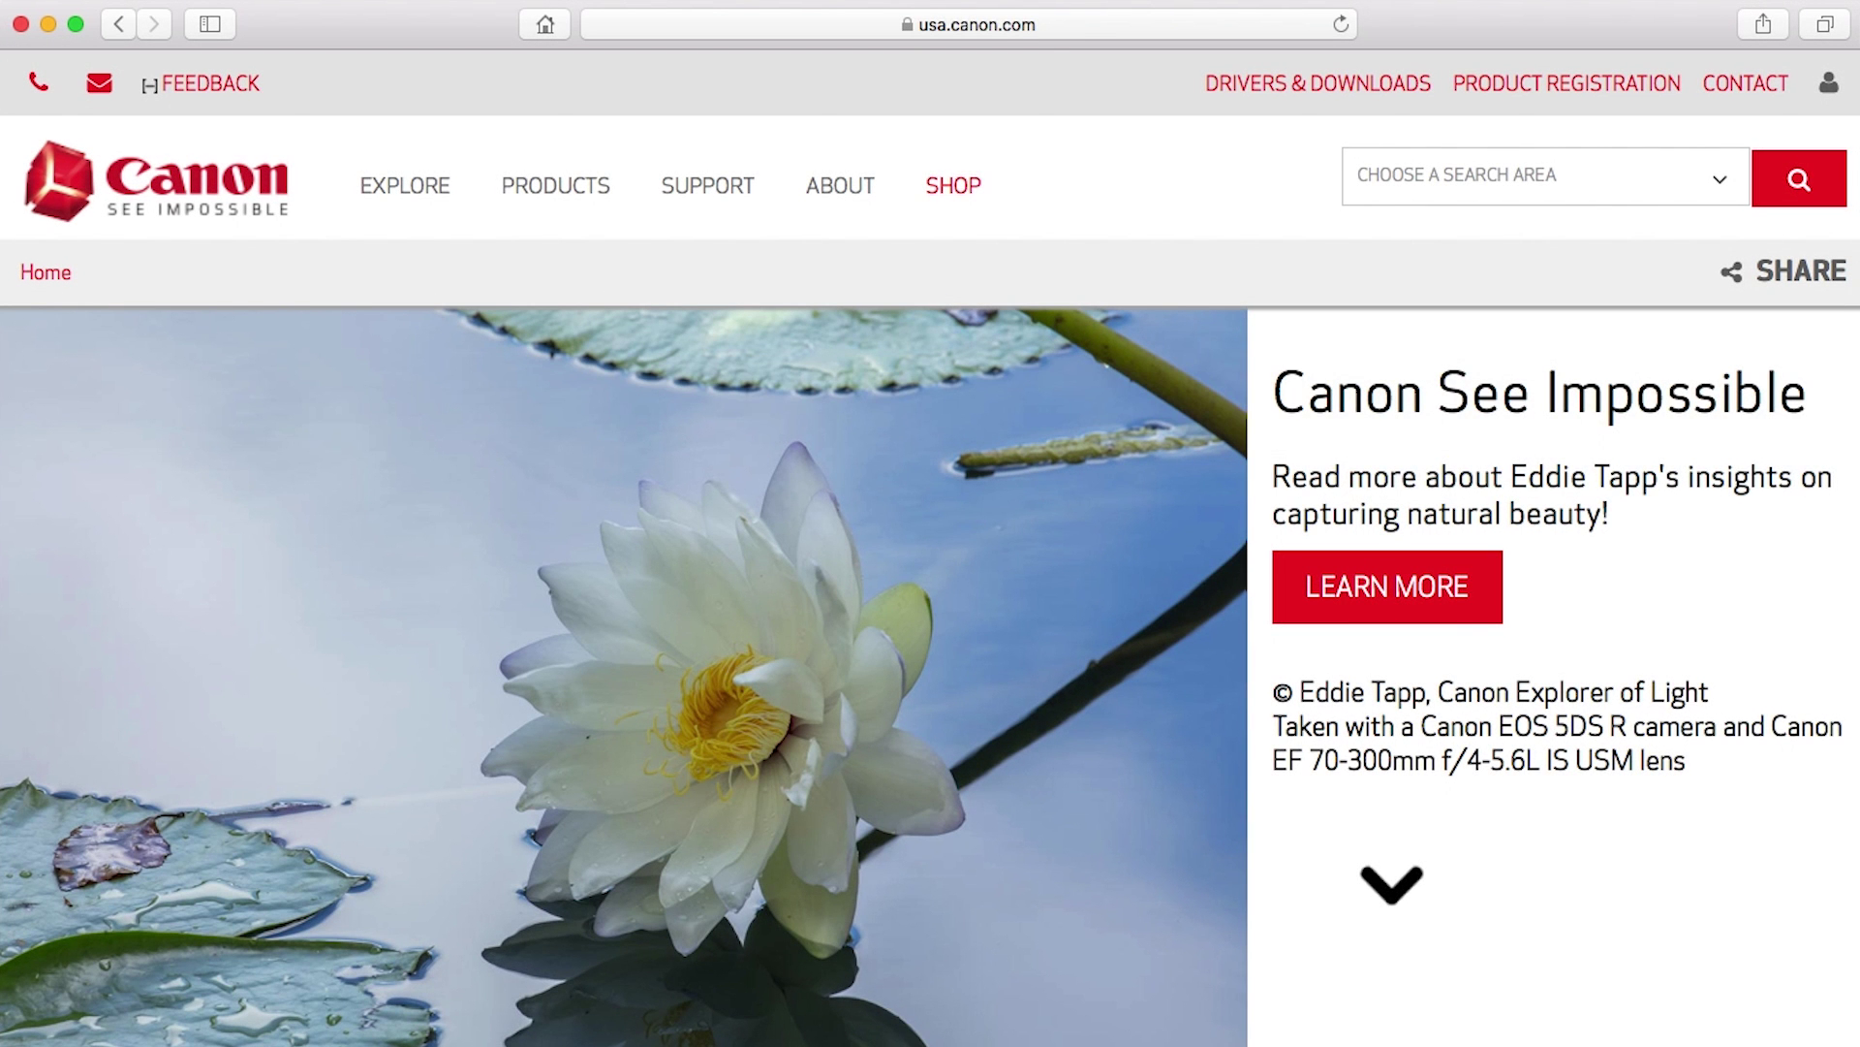
# Search Canon USA for PowerShot G7 X Mark II and go to its Drivers & Downloads page.
pyautogui.click(1436, 178)
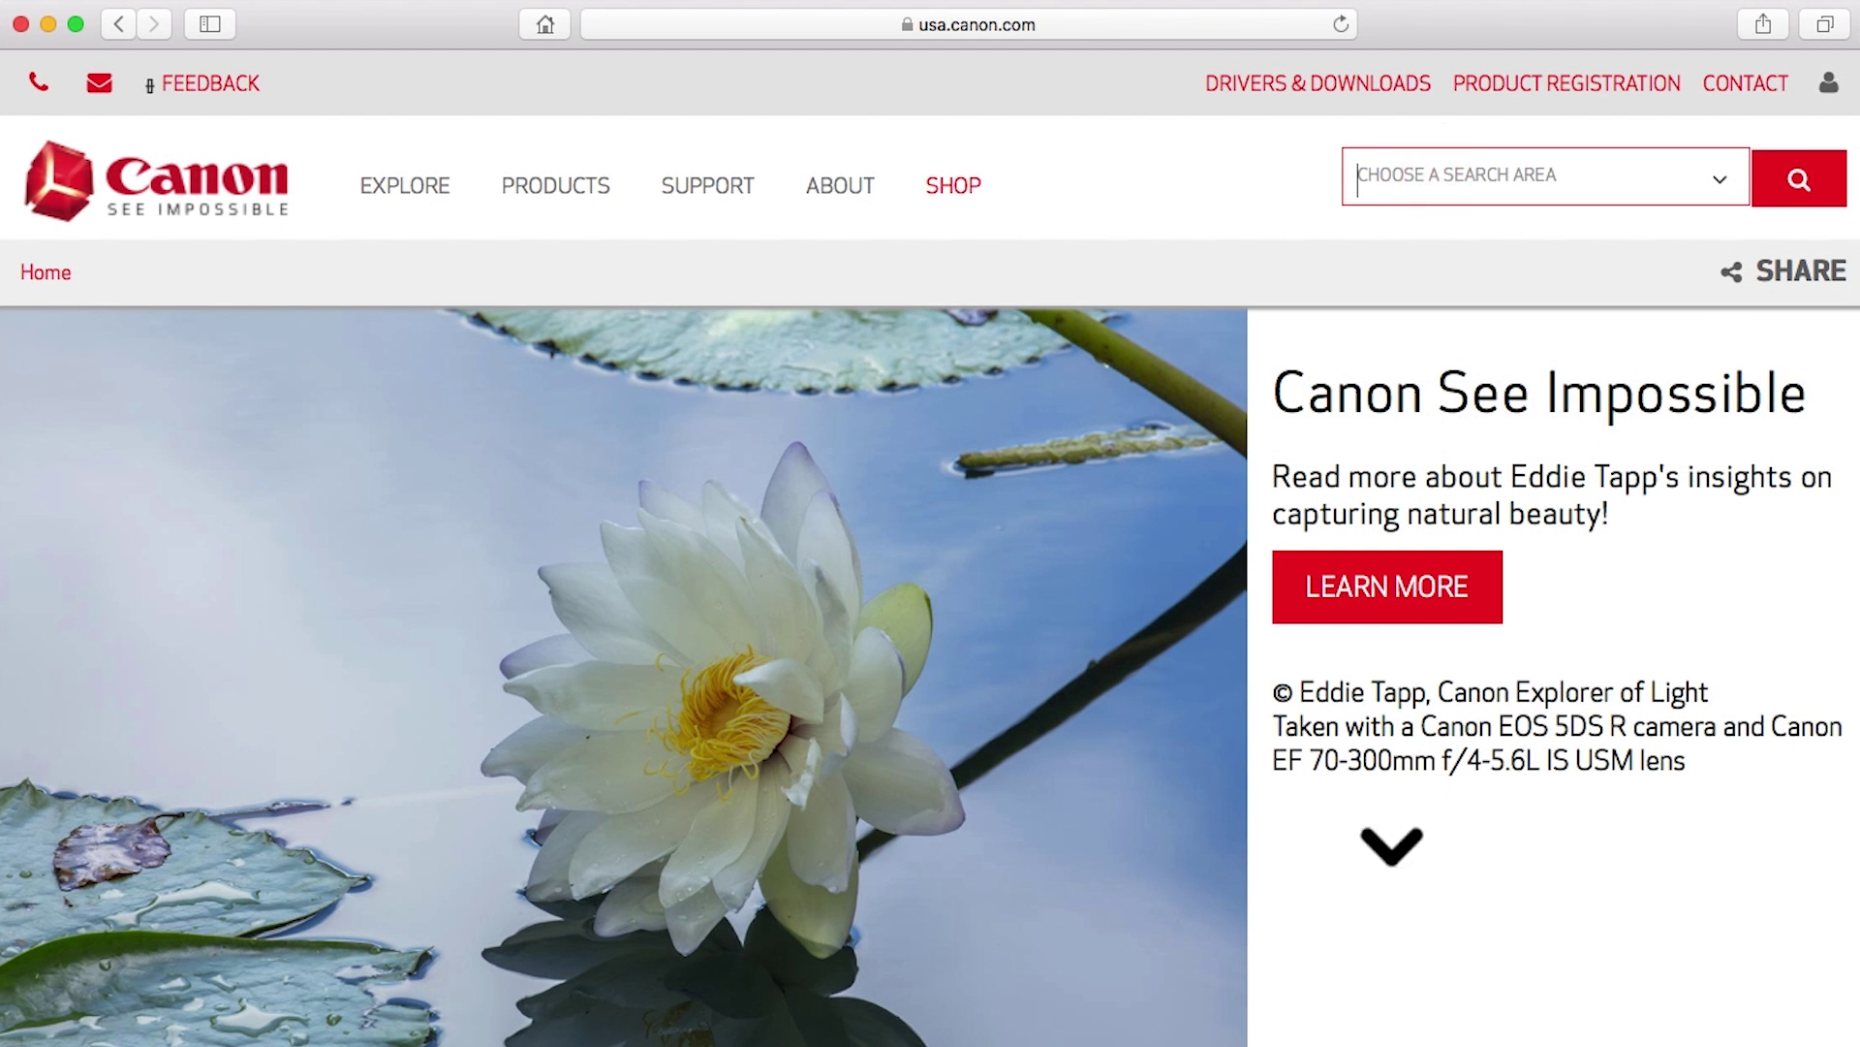
pyautogui.write('PowerShot G')
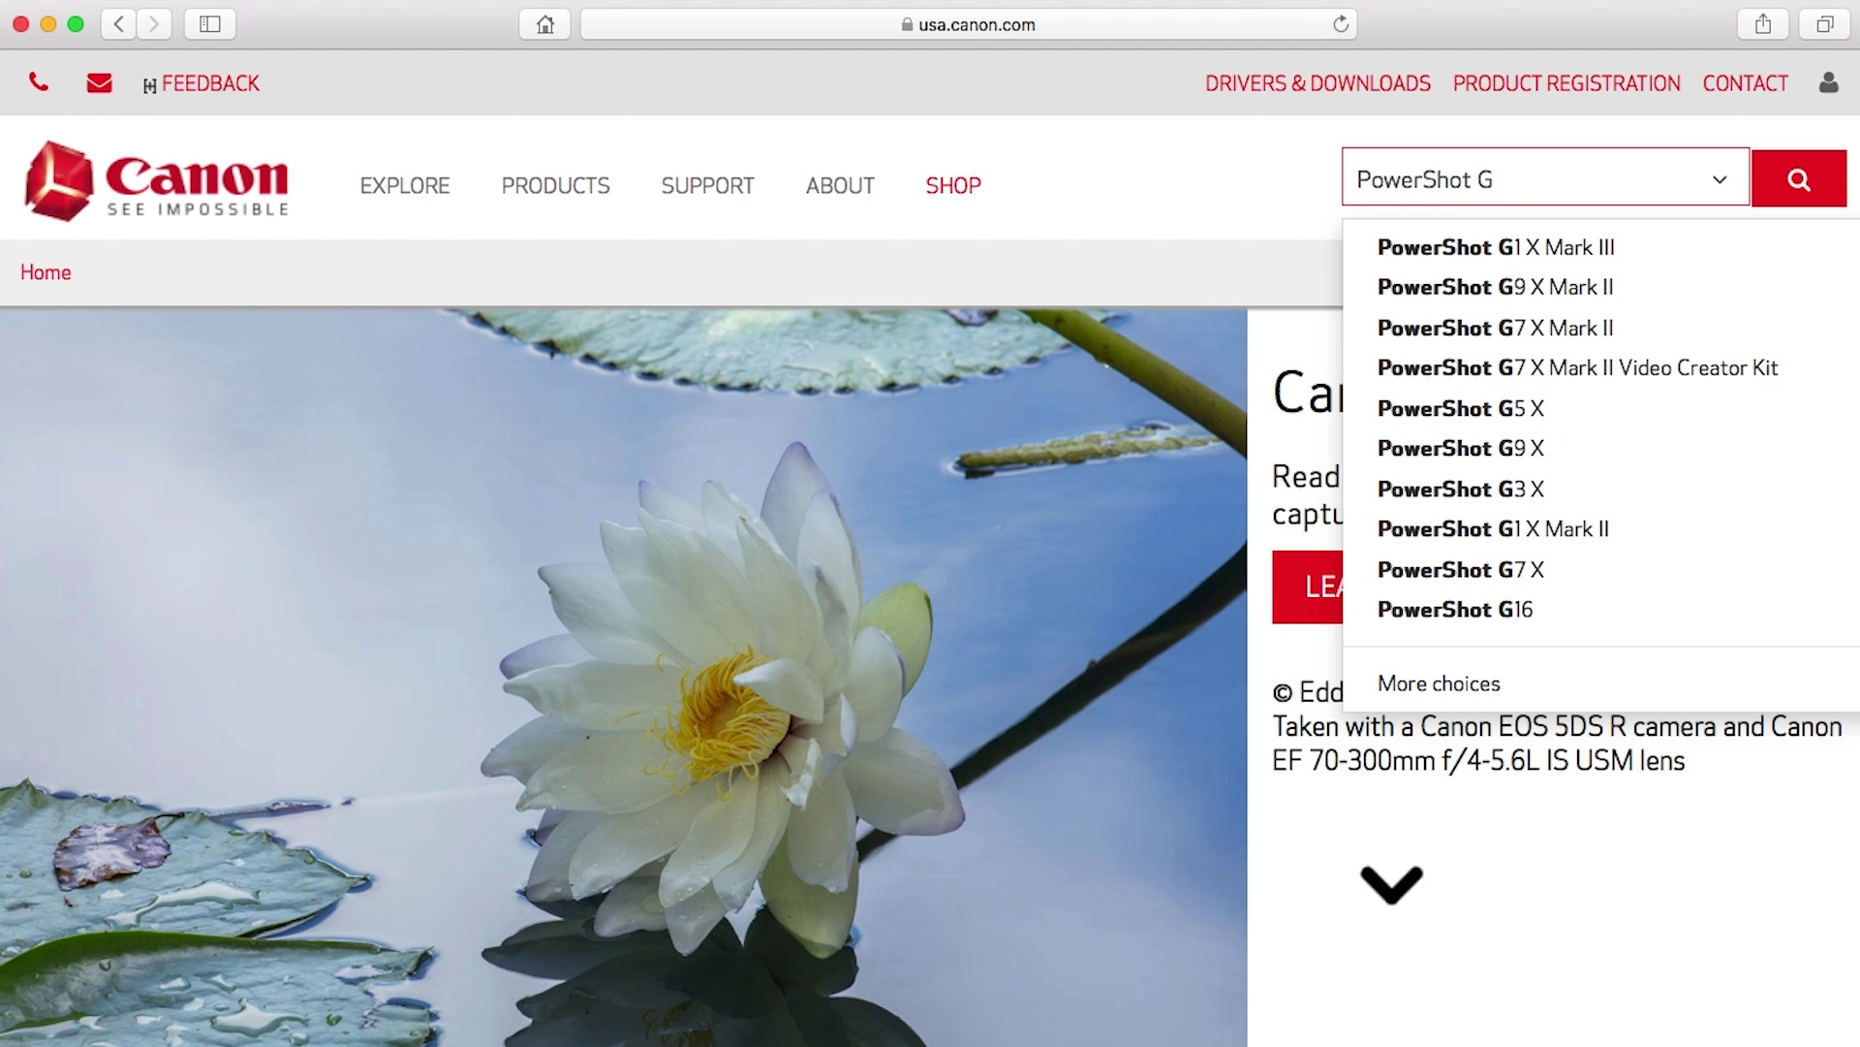
pyautogui.write('7 X Mark ')
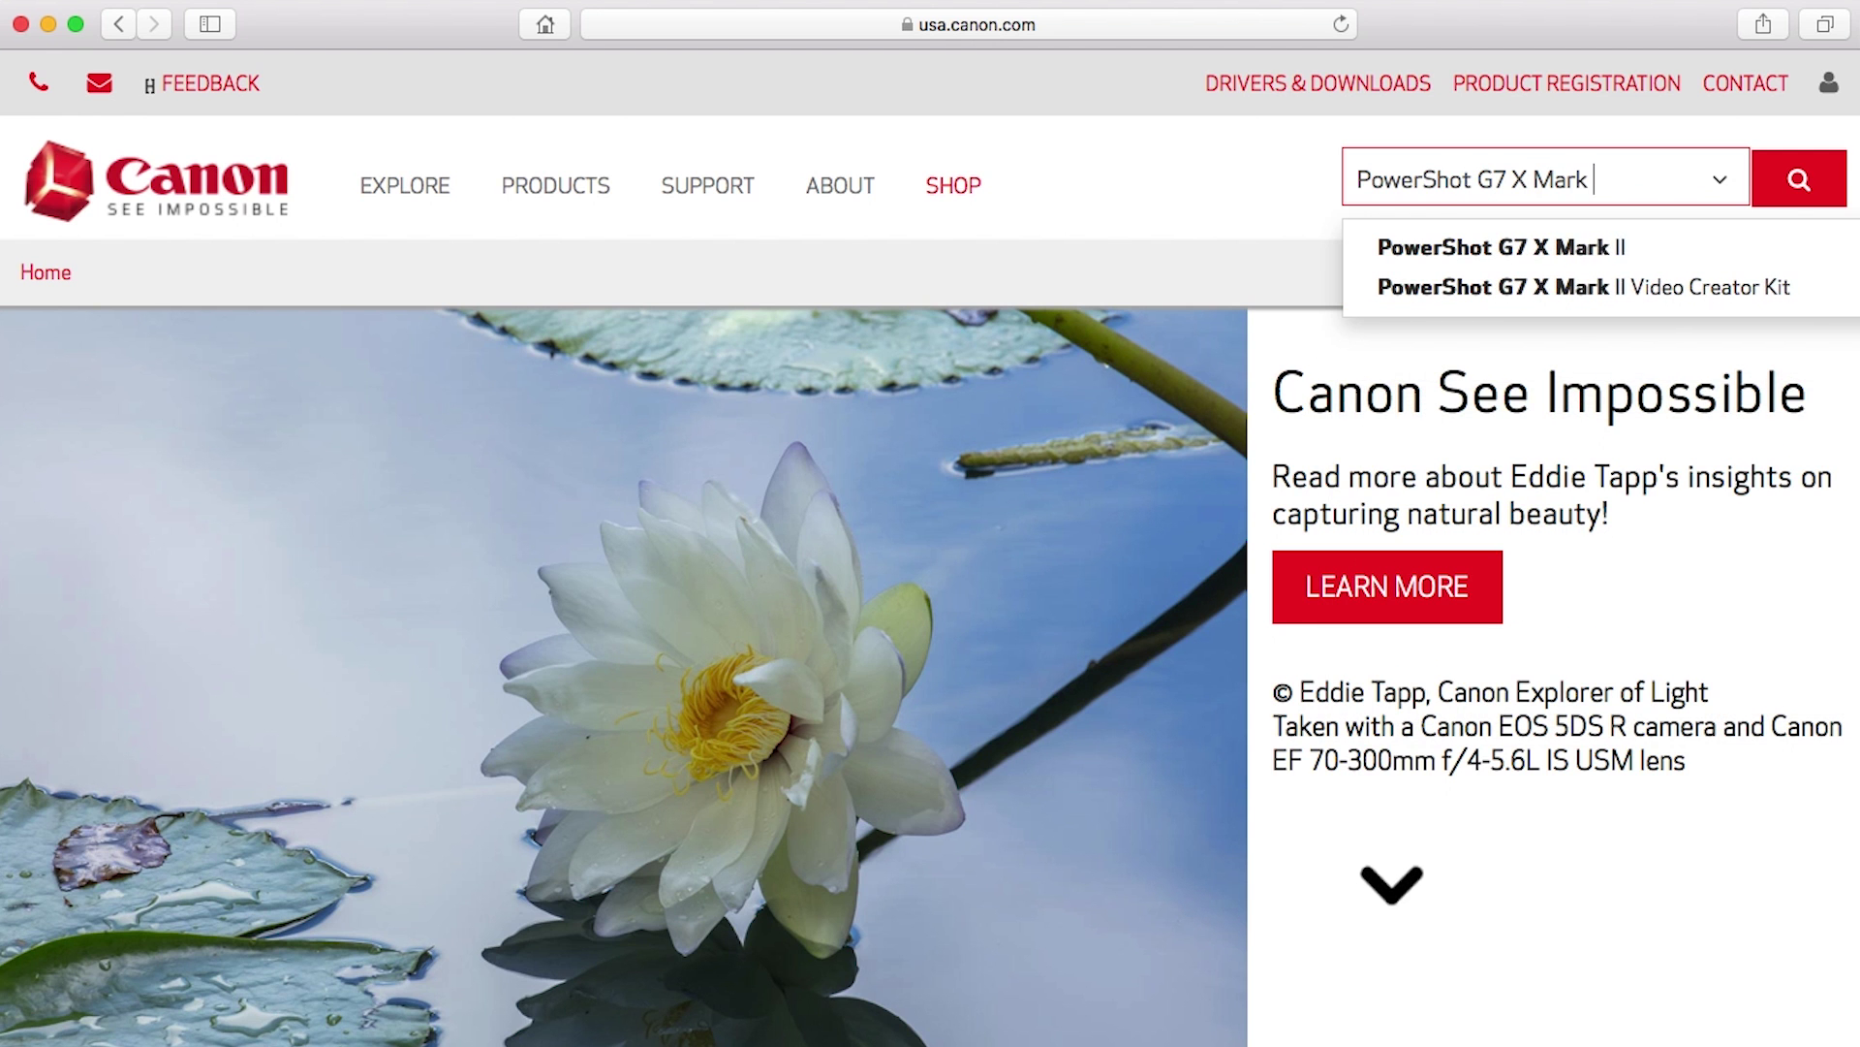
pyautogui.write('II')
pyautogui.click(1607, 247)
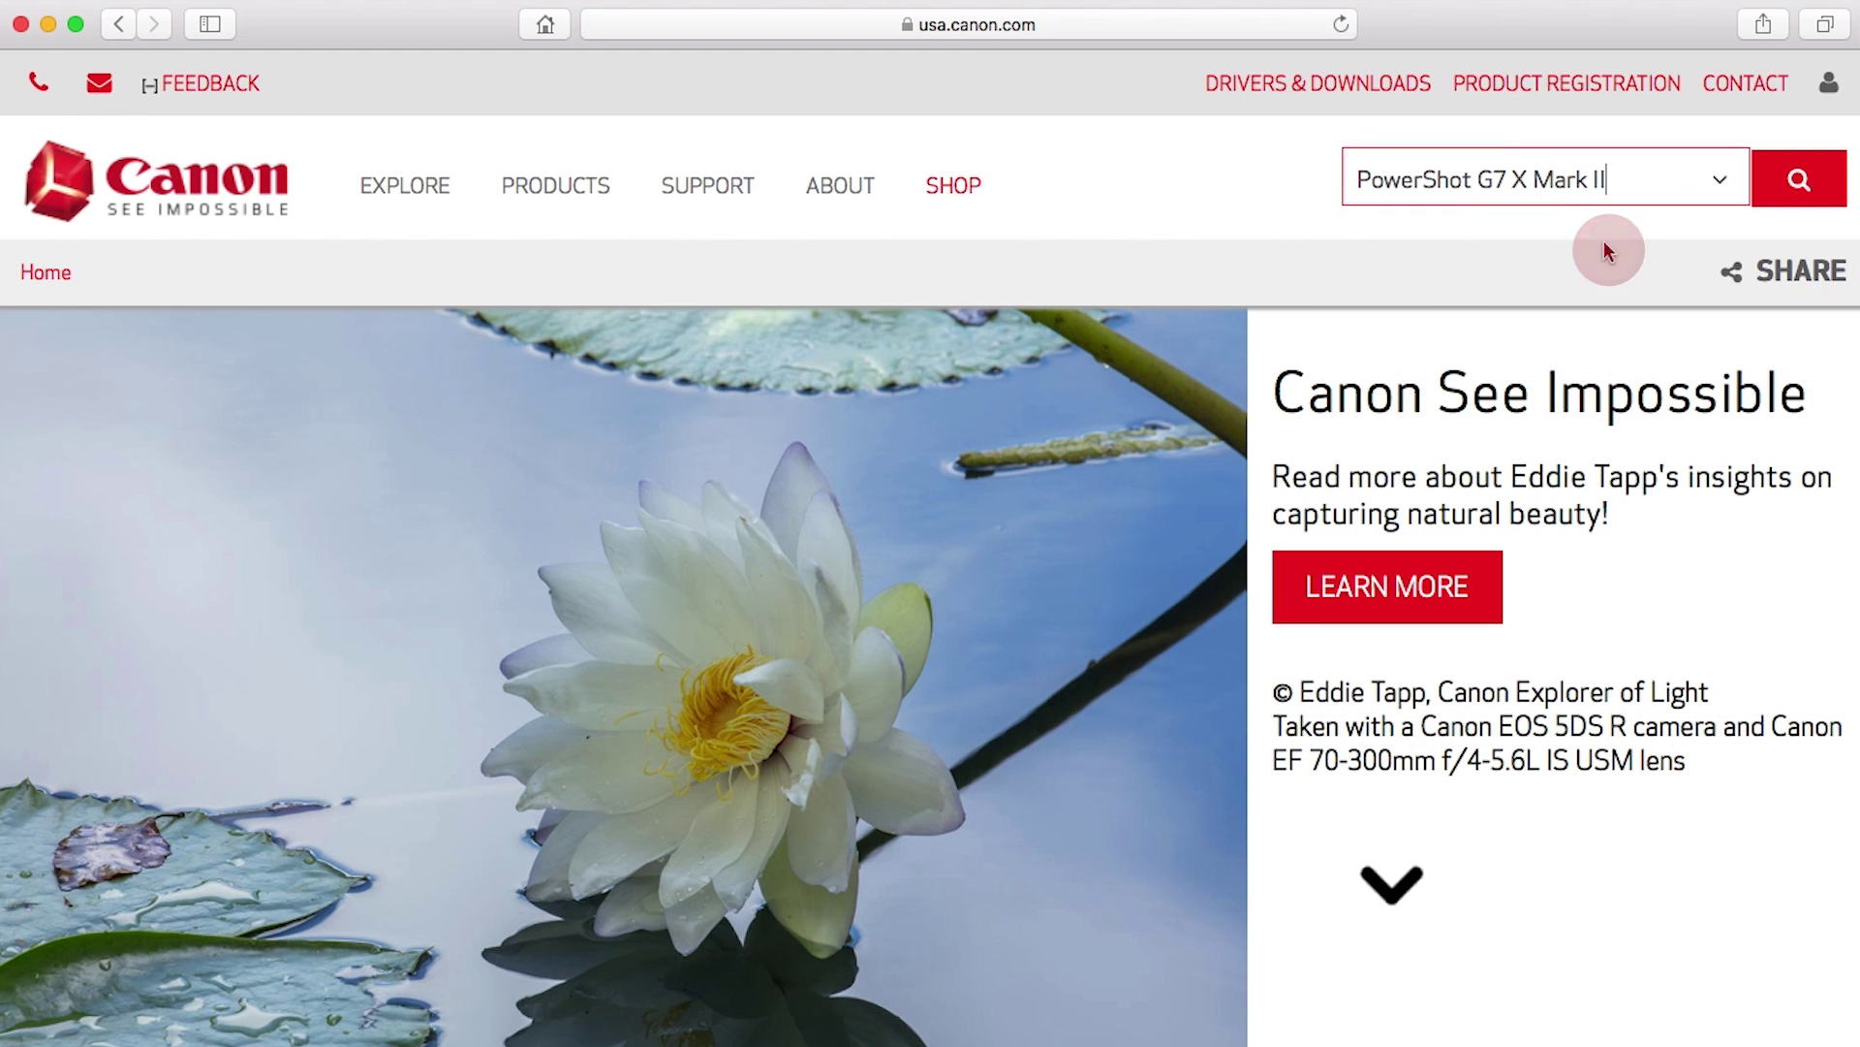
pyautogui.click(1799, 179)
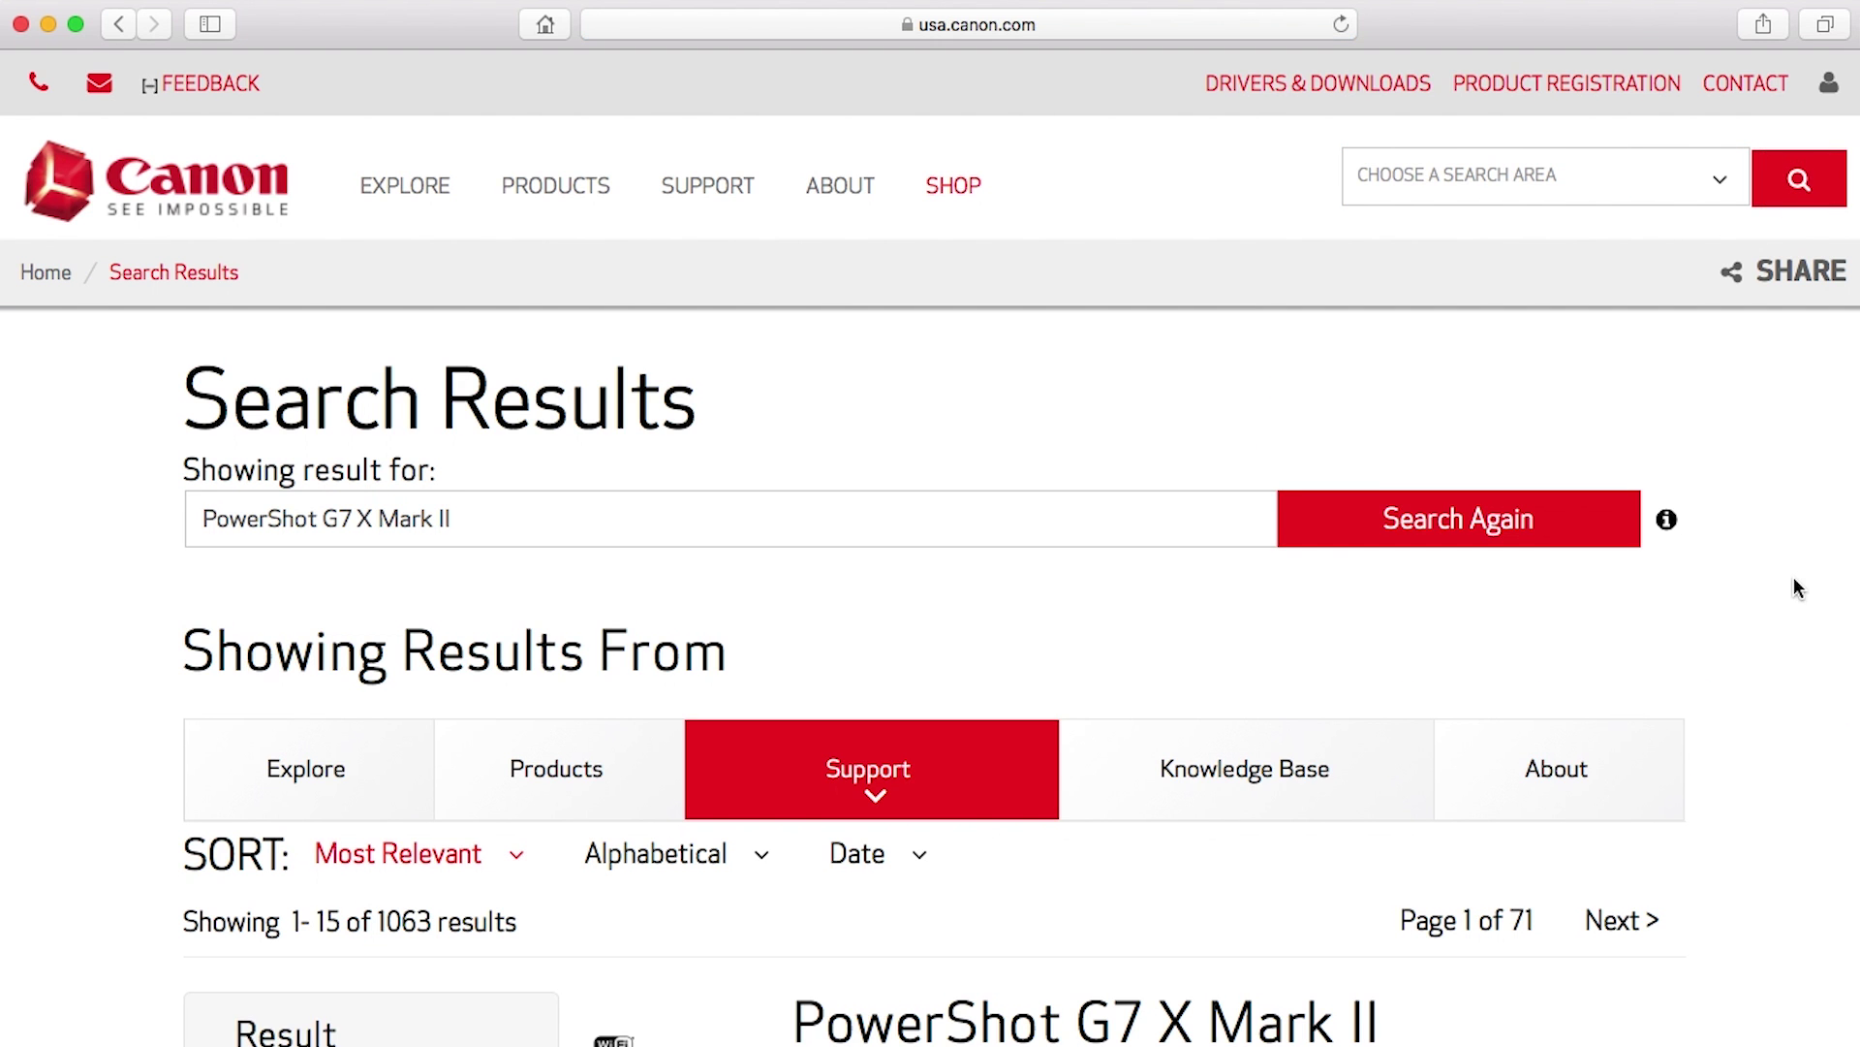
pyautogui.scroll(-5, 1793, 578)
pyautogui.scroll(-5, 1795, 577)
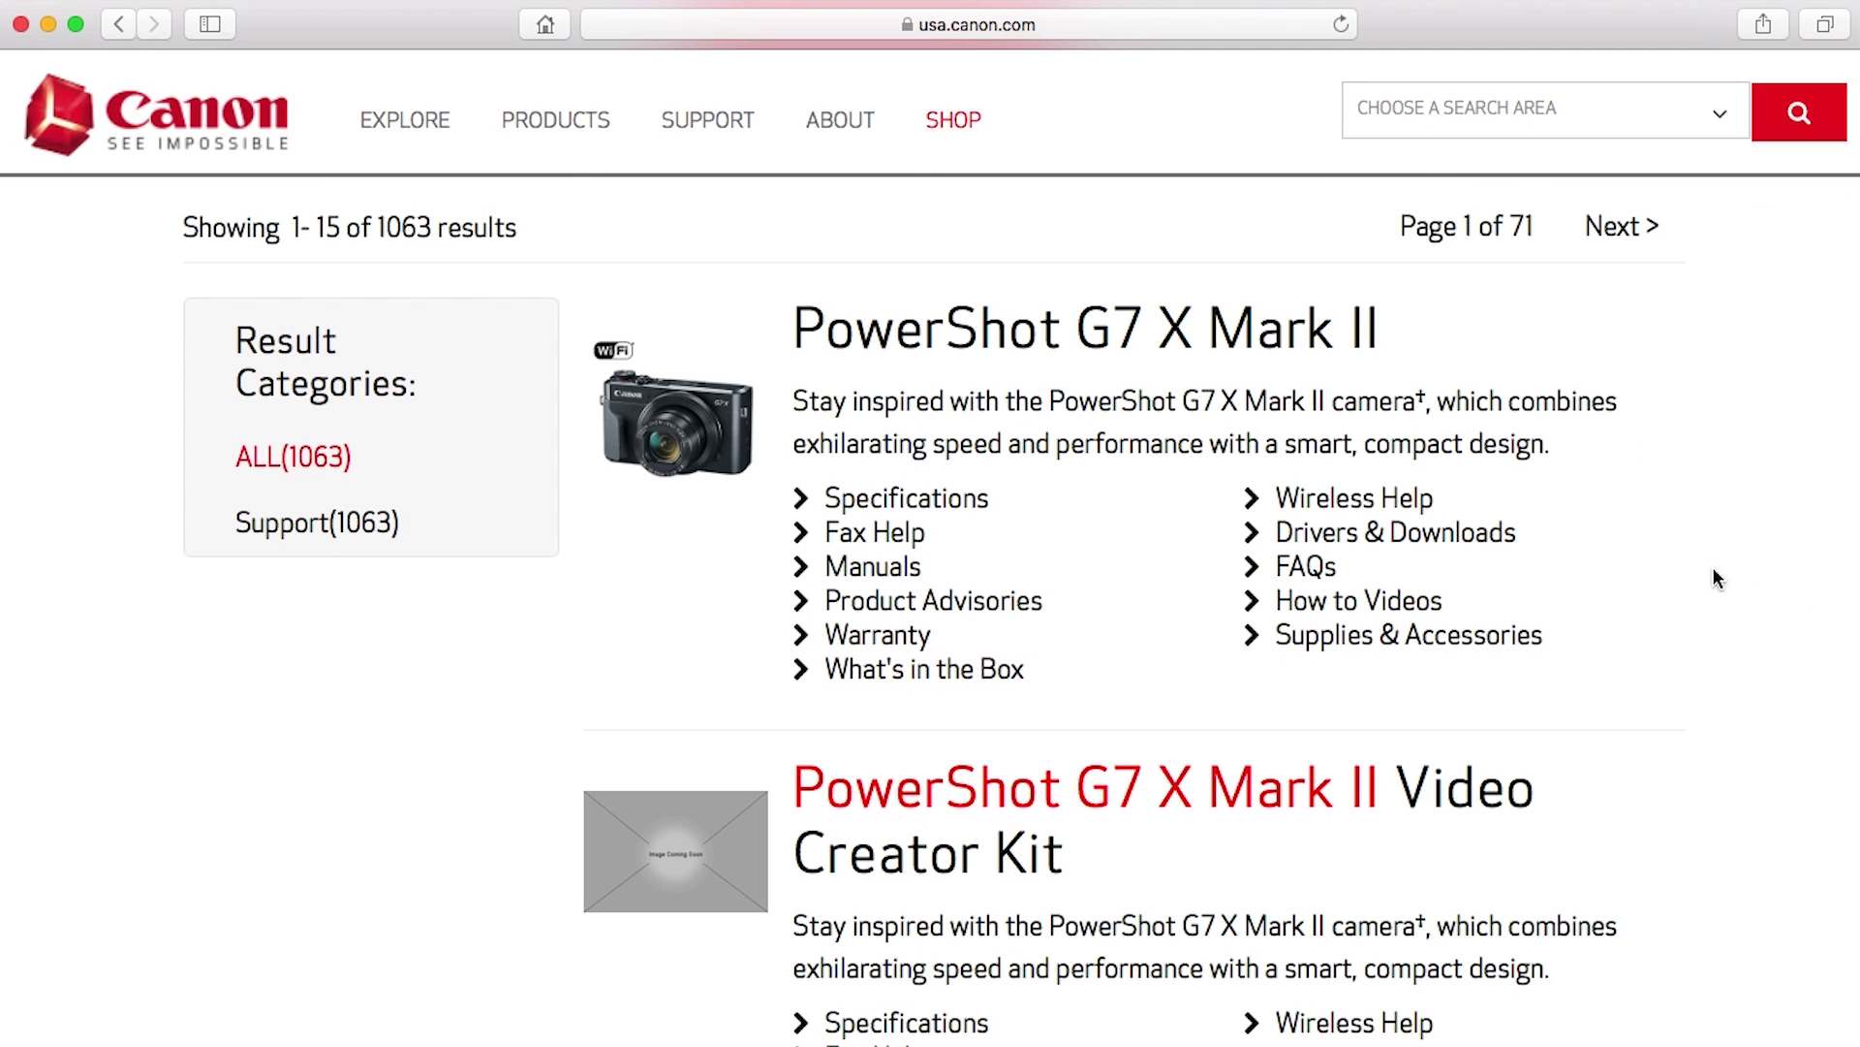
pyautogui.click(1466, 532)
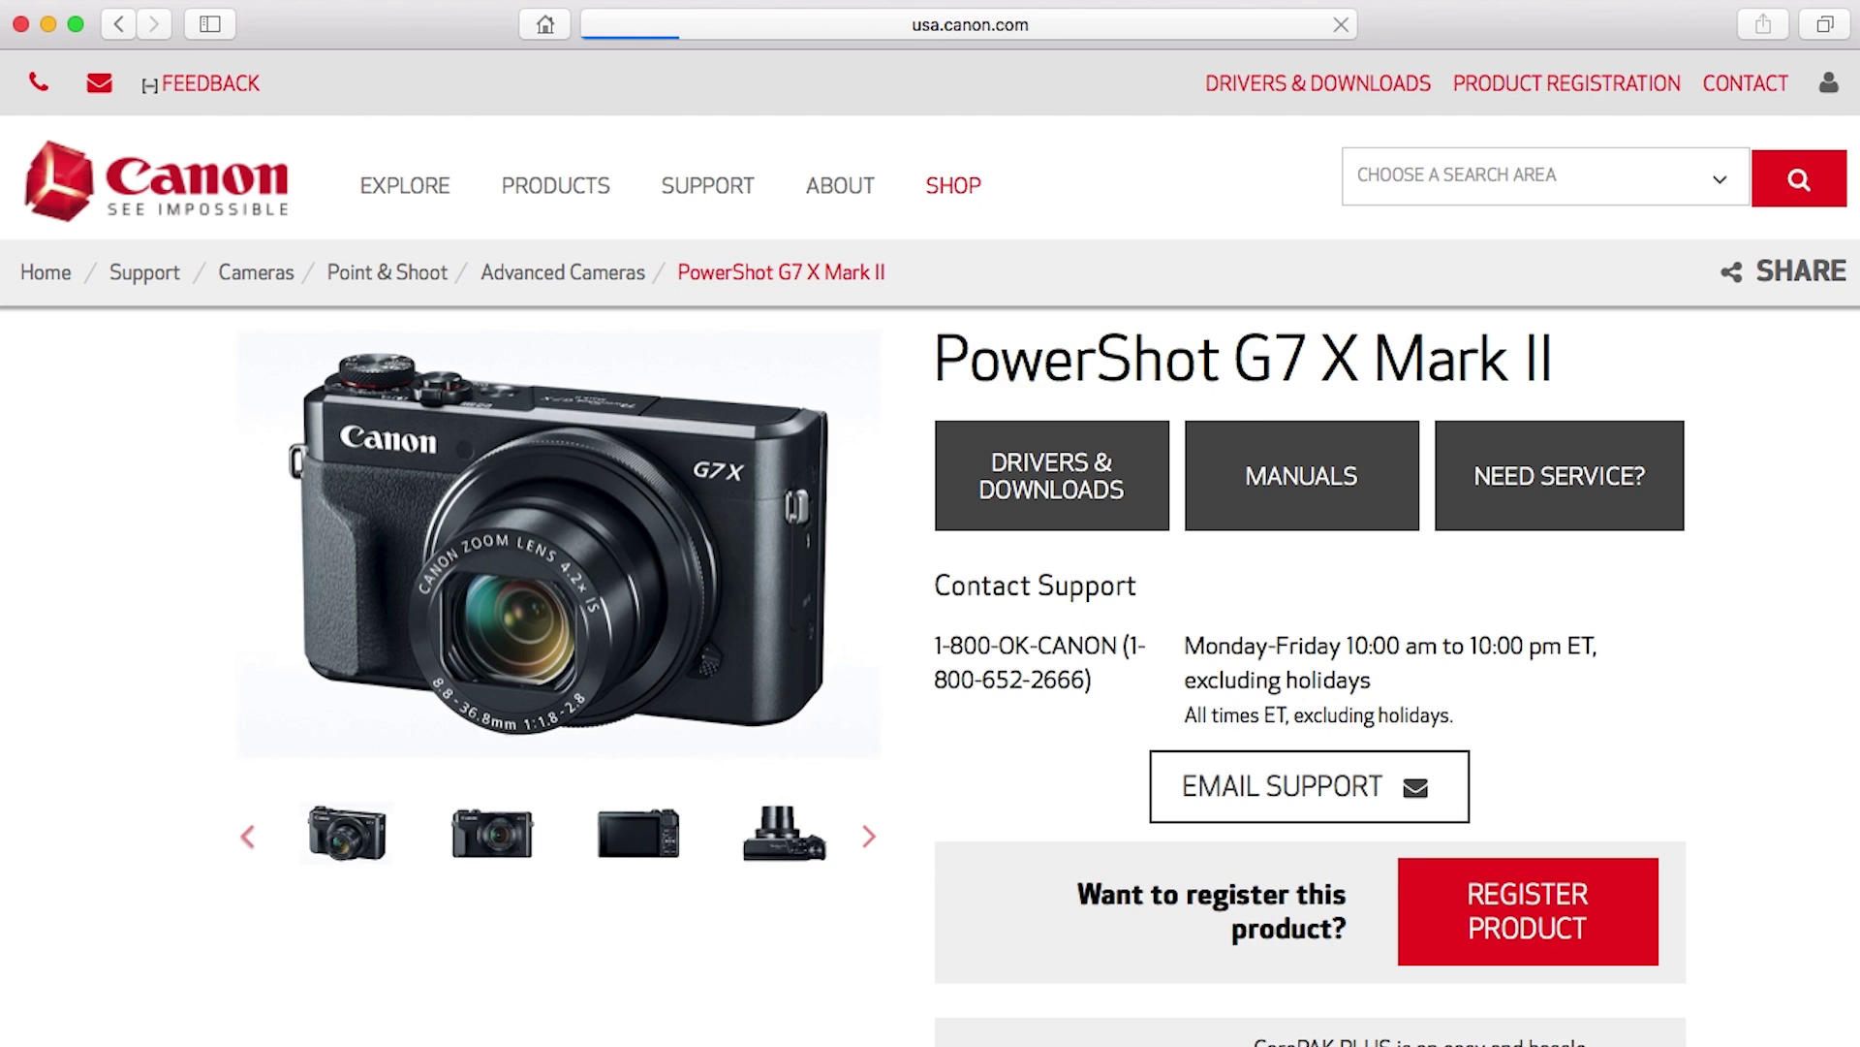
pyautogui.scroll(-4, 1795, 546)
pyautogui.scroll(-4, 1796, 546)
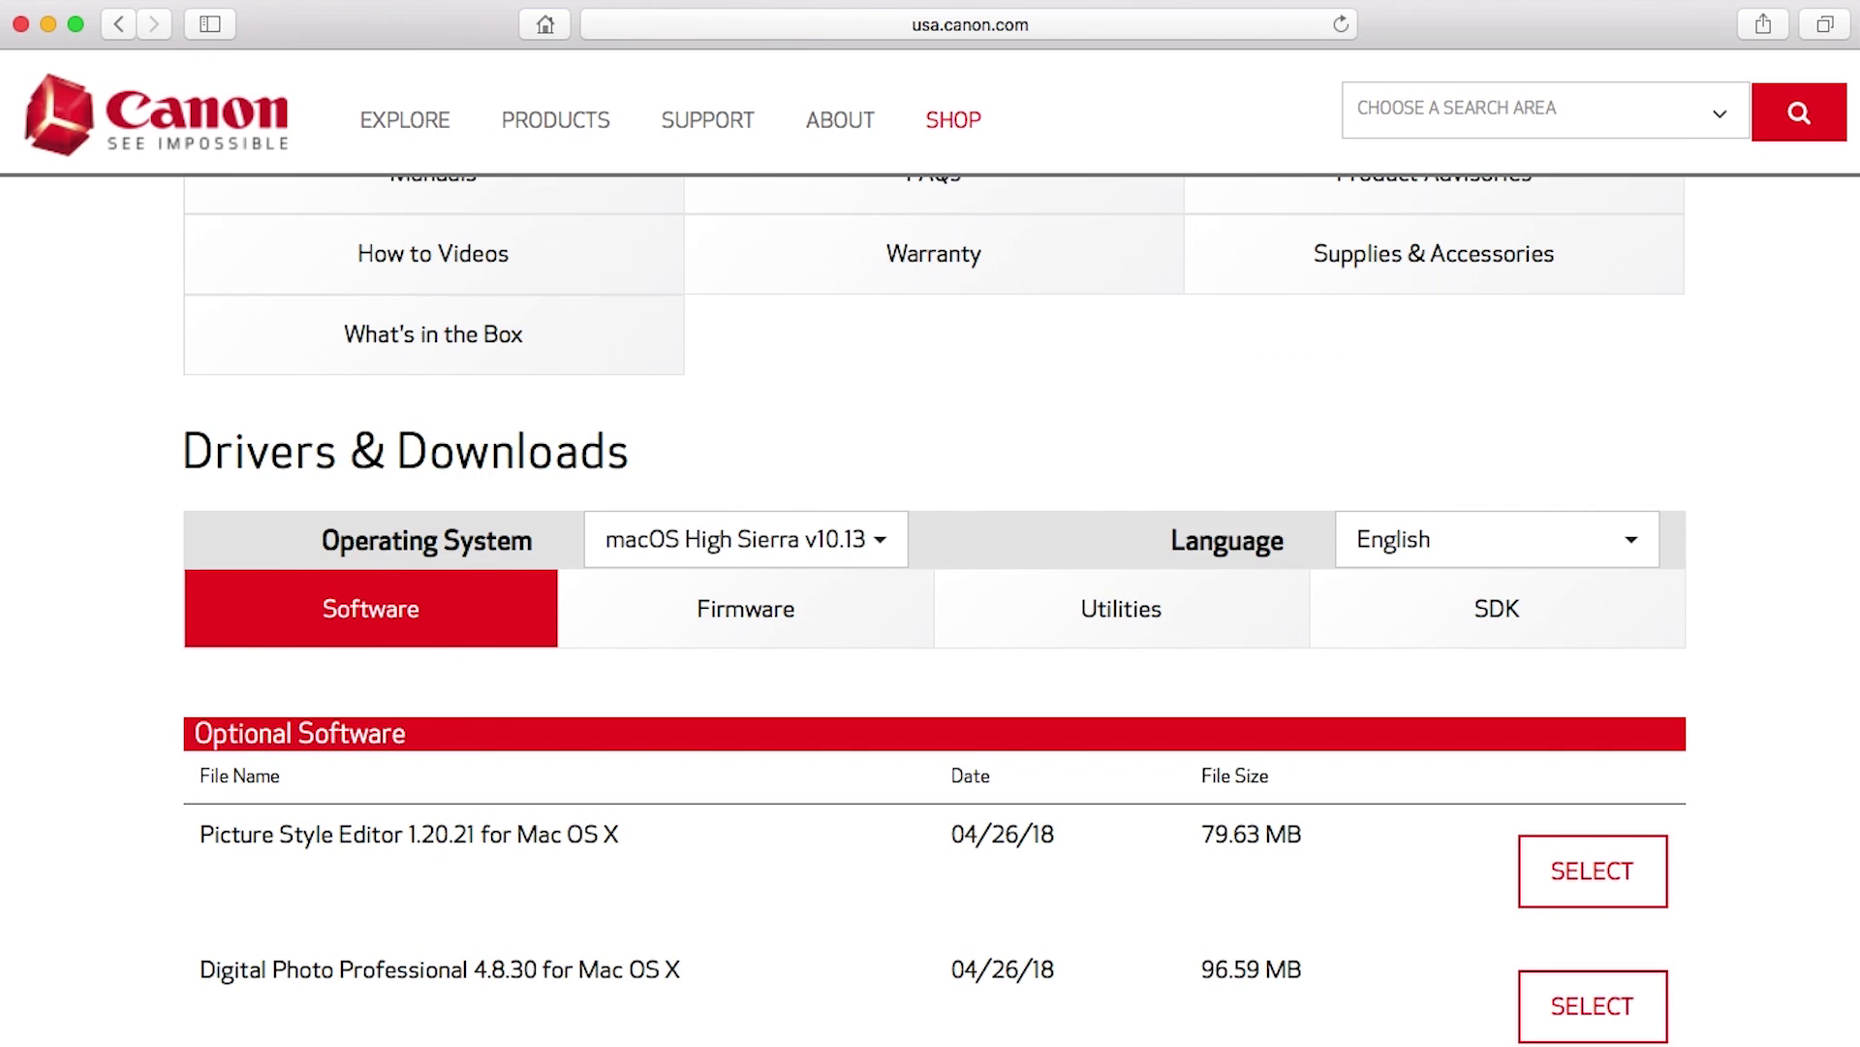
pyautogui.scroll(-5, 1796, 545)
pyautogui.scroll(-3, 1799, 554)
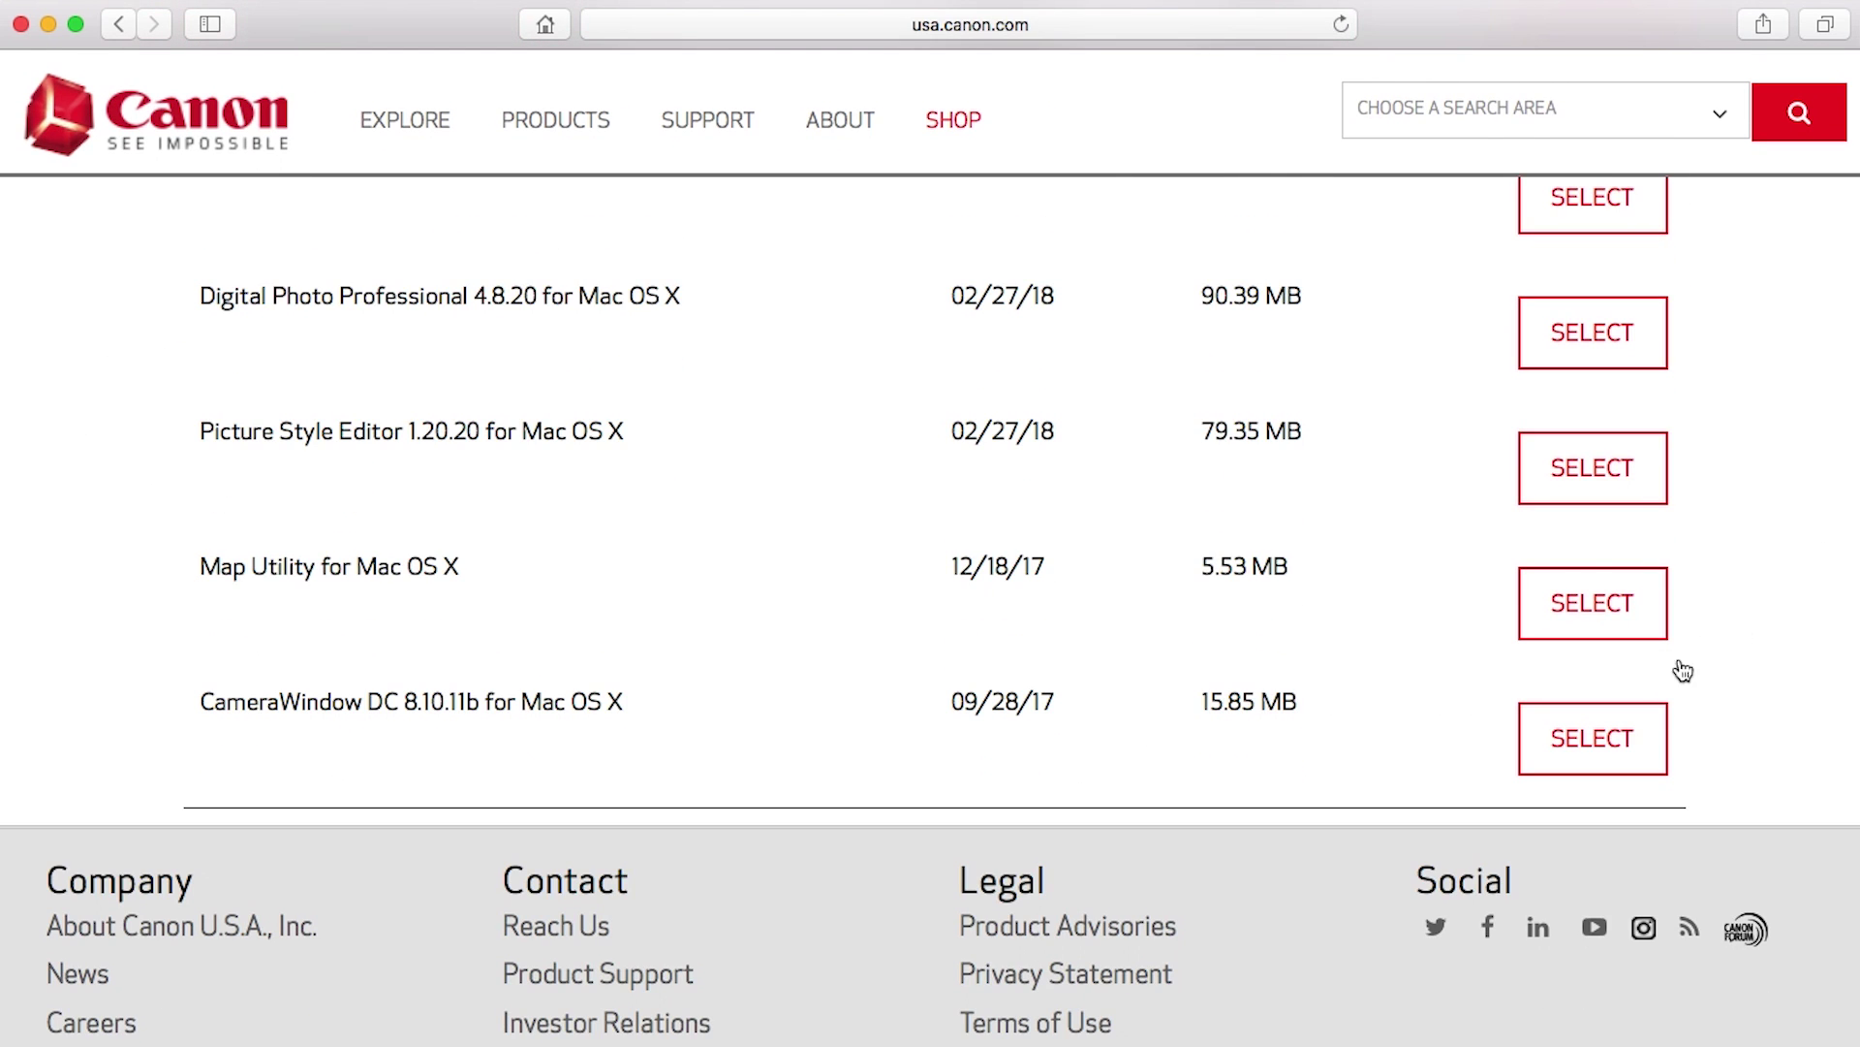
# Download CameraWindow DC 8.10.11b for Mac OS X from the Optional Software list.
pyautogui.click(1606, 743)
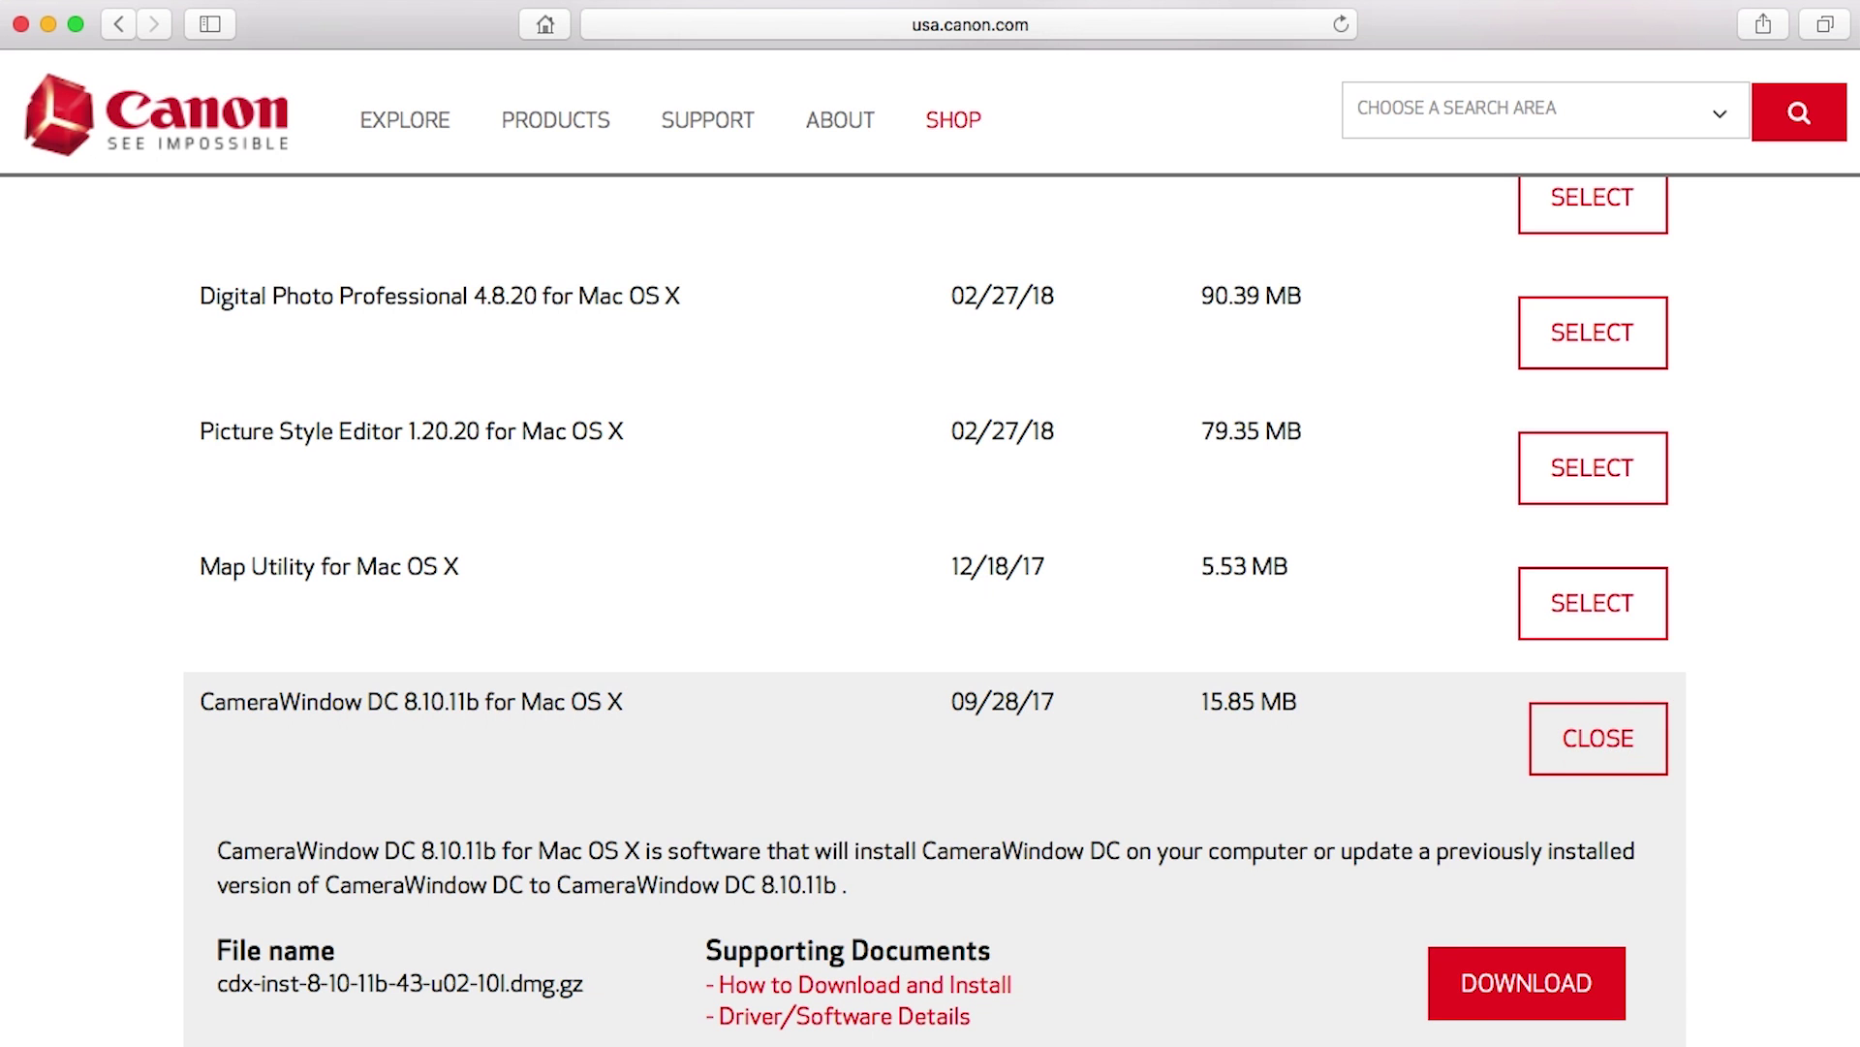
pyautogui.click(1537, 987)
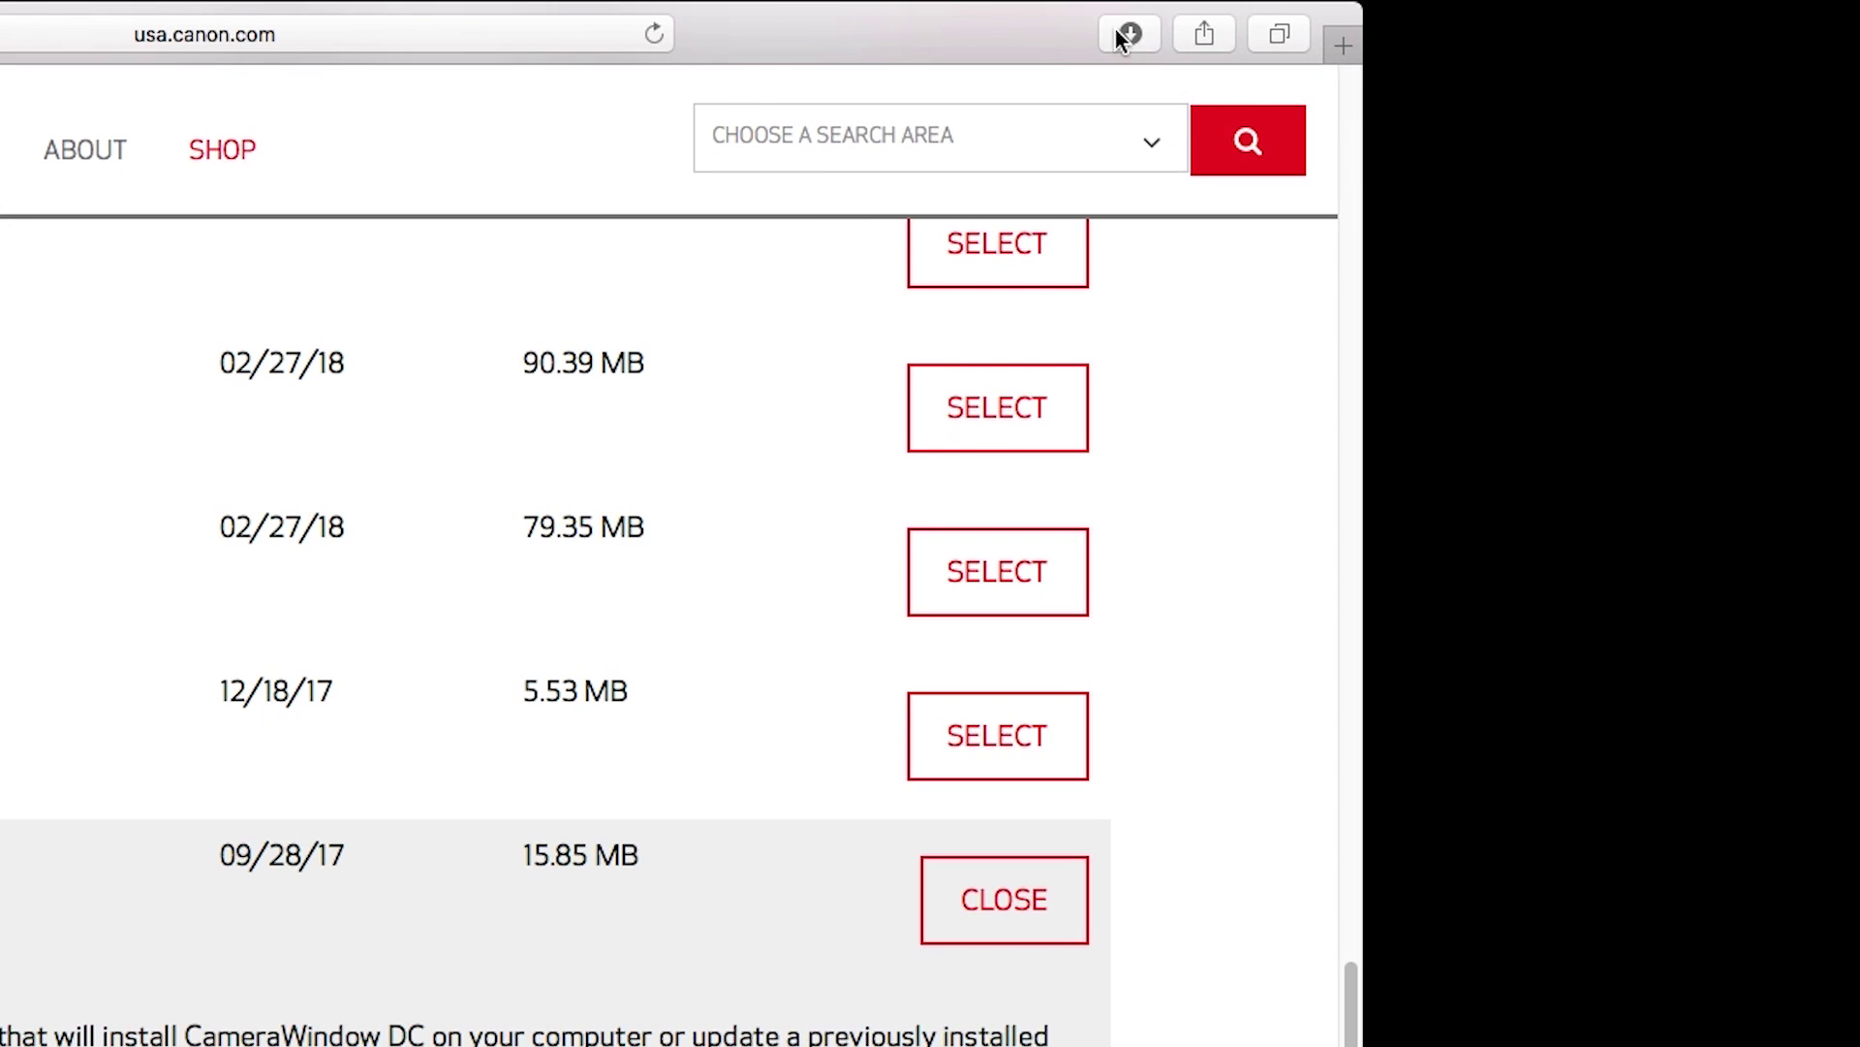
# Mount the downloaded dmg and launch CW81011bM_Installer, allowing it past the security warning.
pyautogui.click(1700, 23)
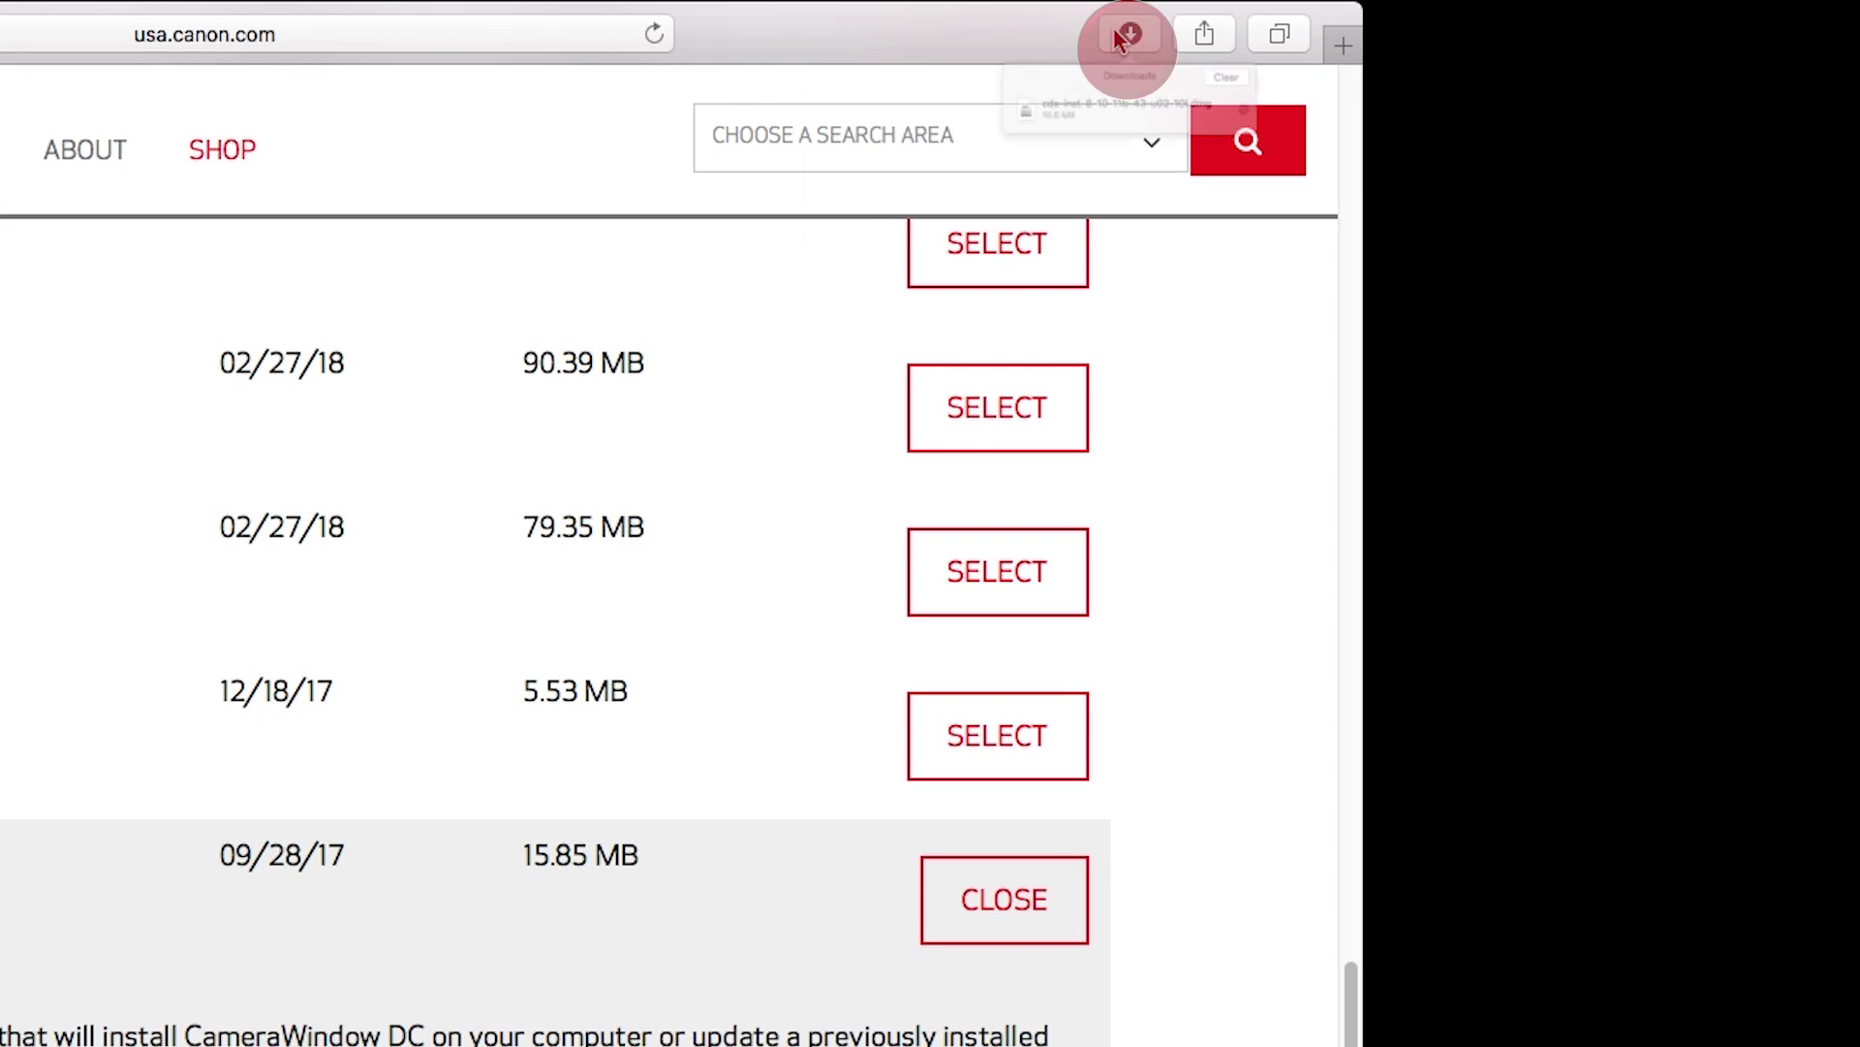
pyautogui.click(1083, 164)
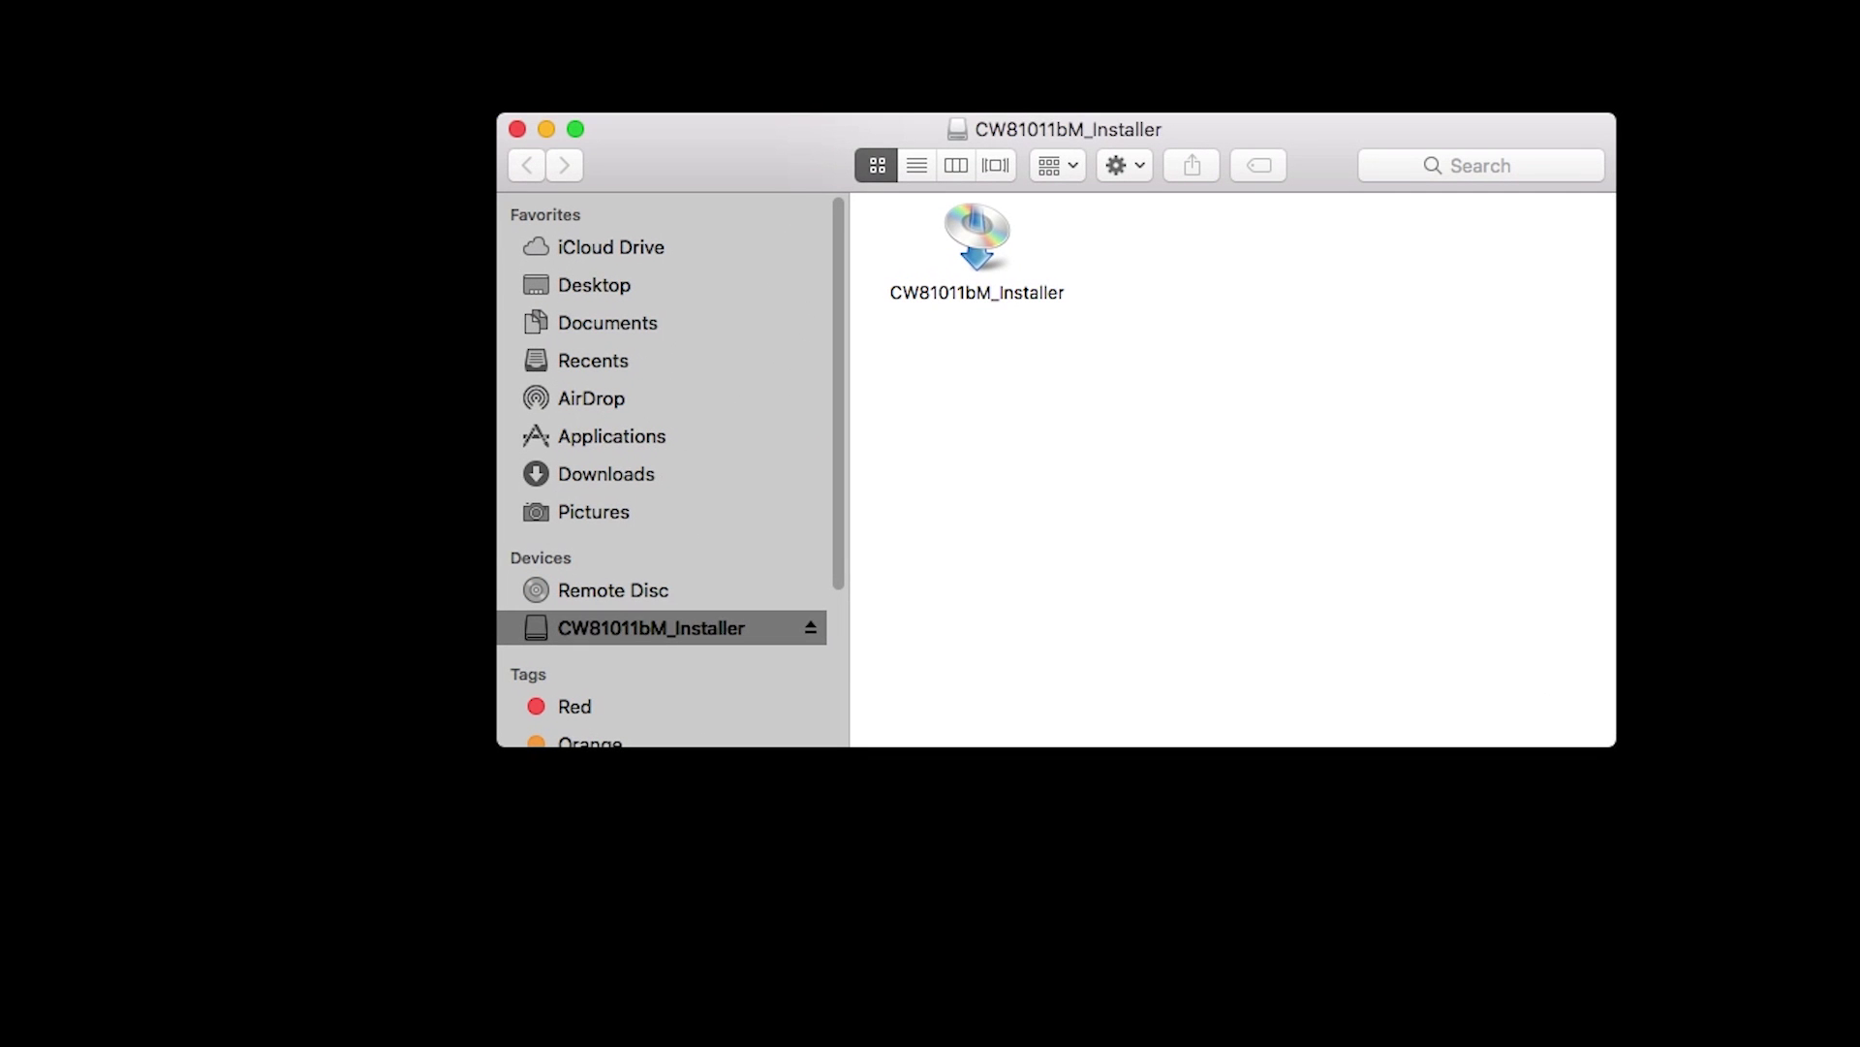
pyautogui.doubleClick(971, 233)
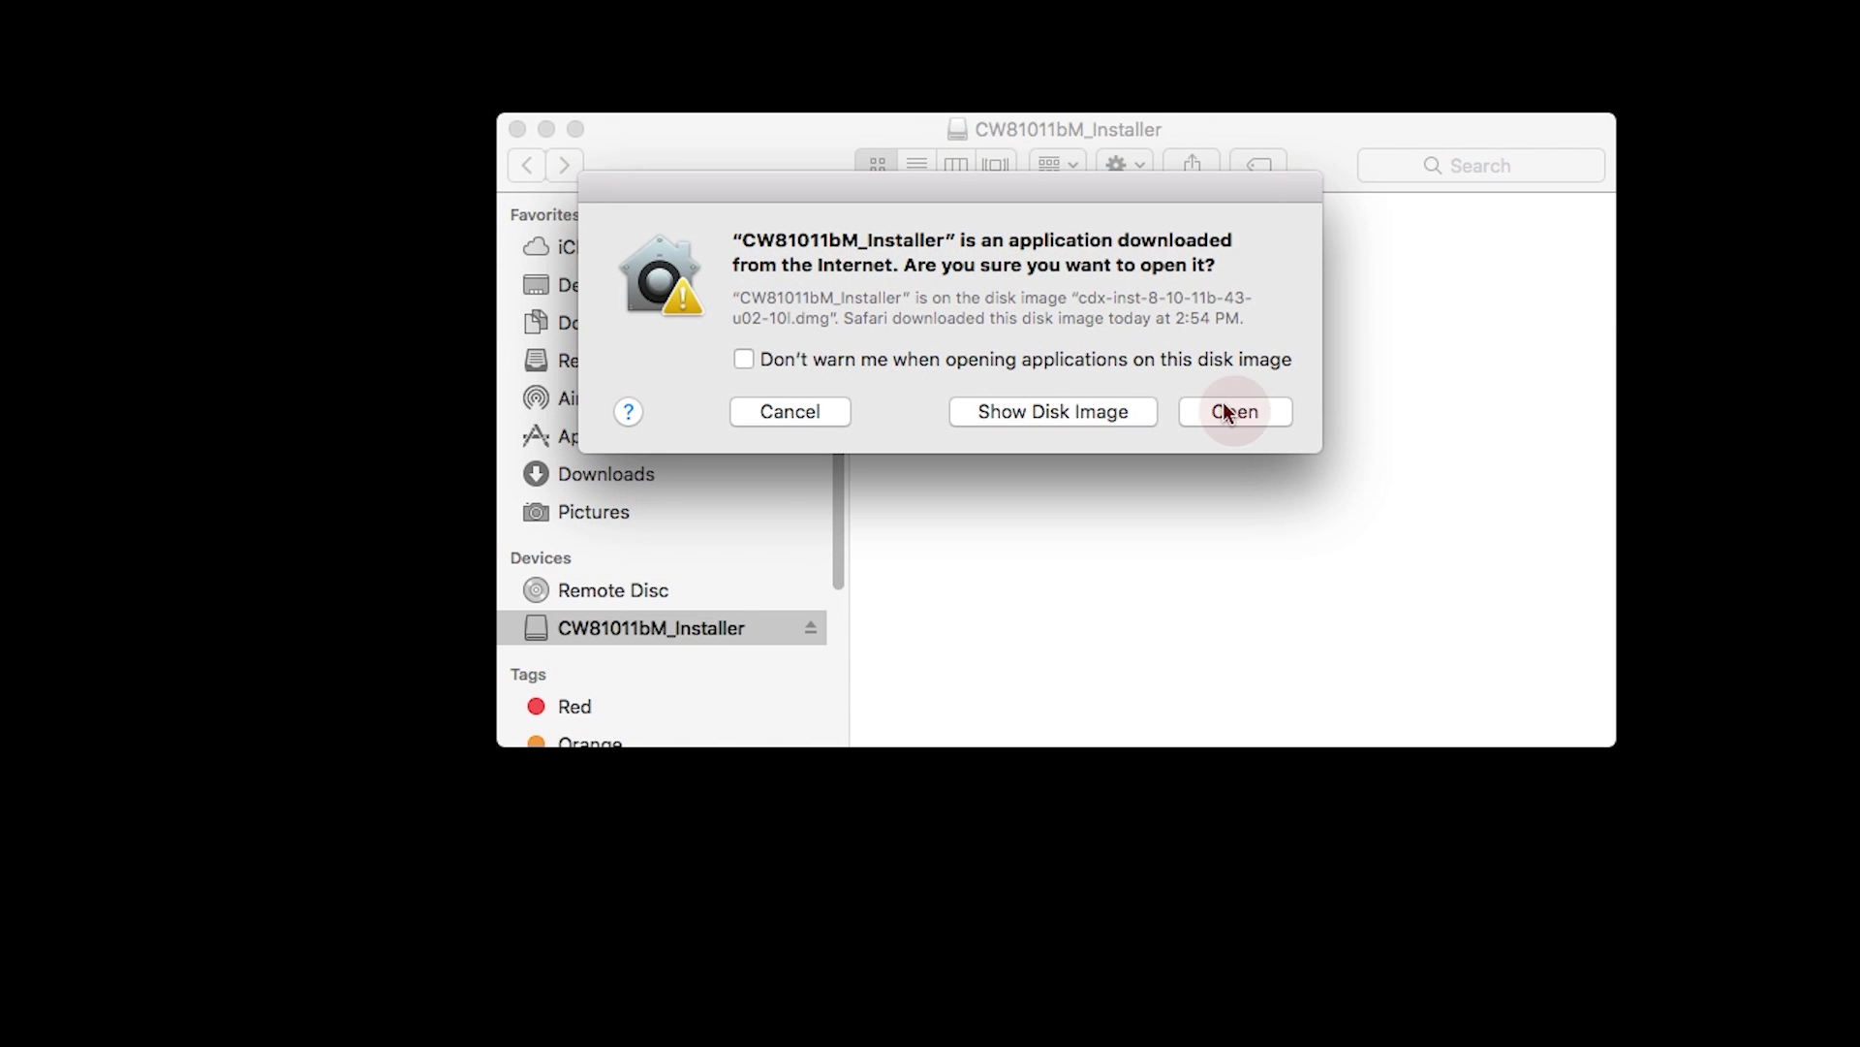
pyautogui.click(1235, 412)
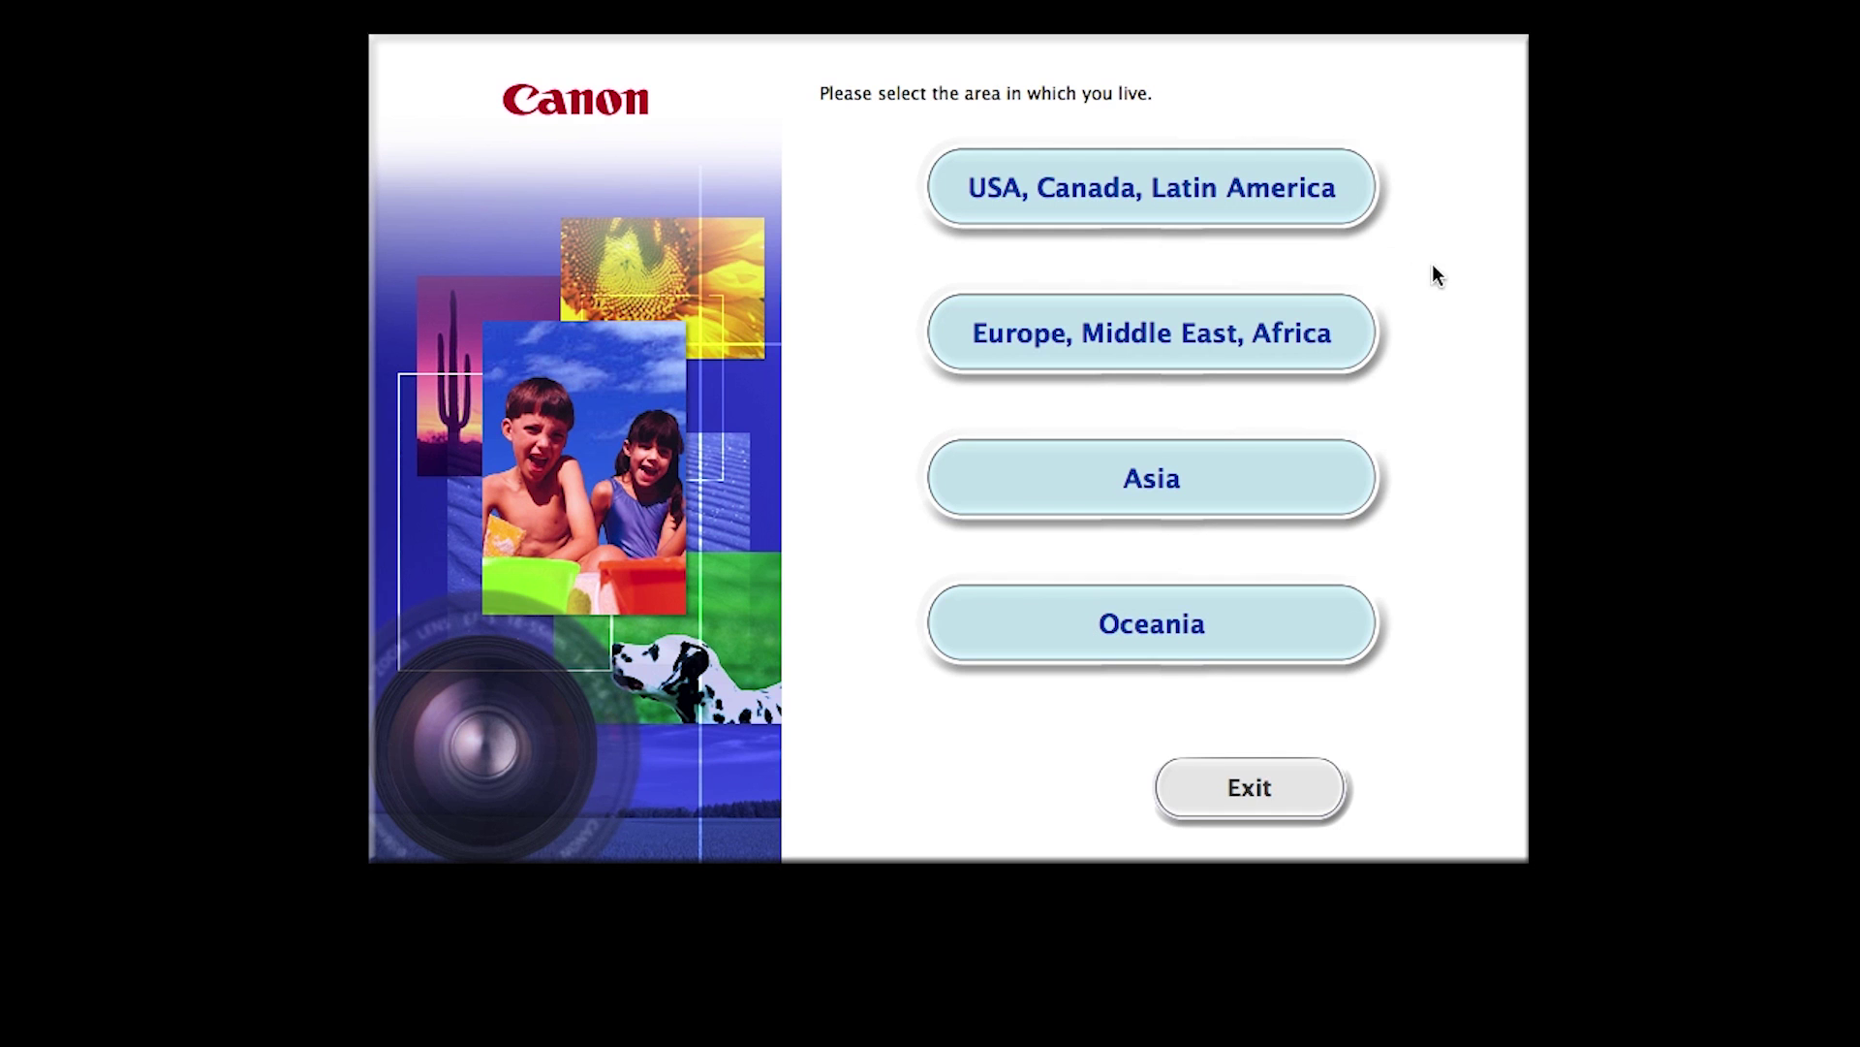
# Choose the USA, Canada, Latin America area with United States and proceed to the license agreement.
pyautogui.click(1189, 192)
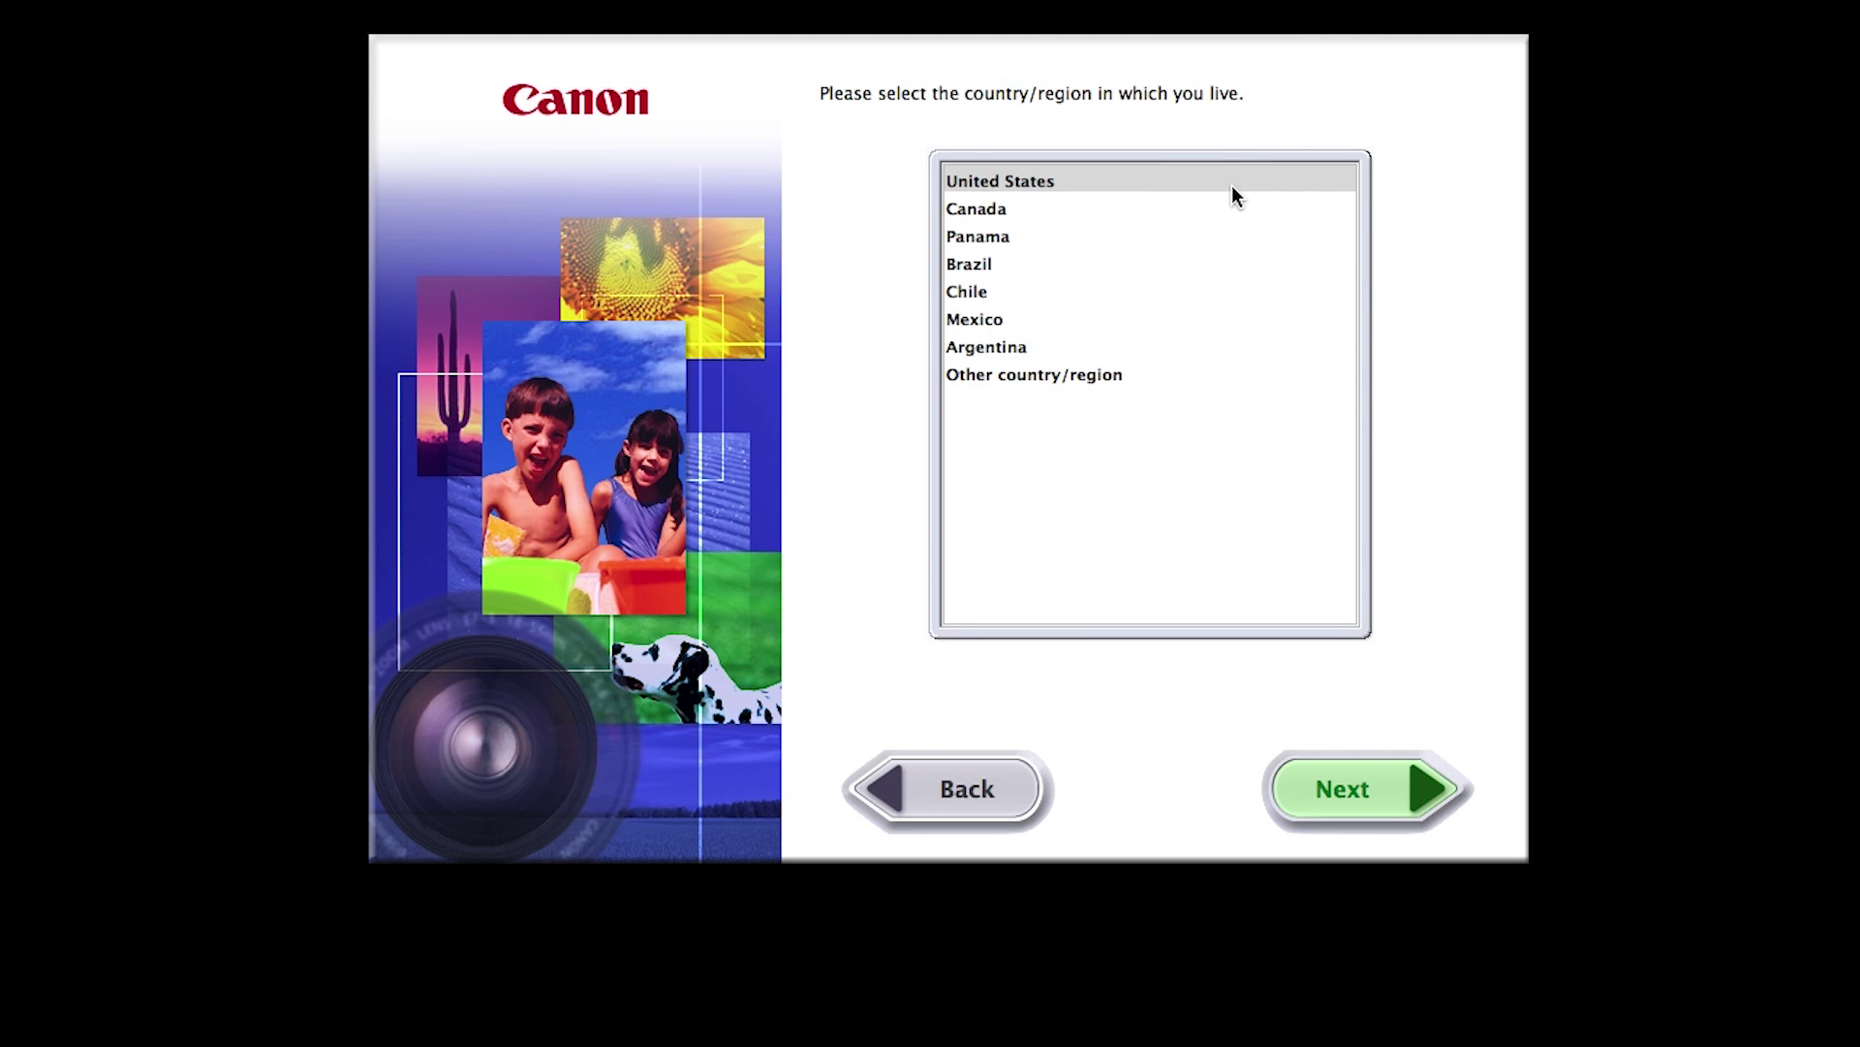
pyautogui.click(1234, 185)
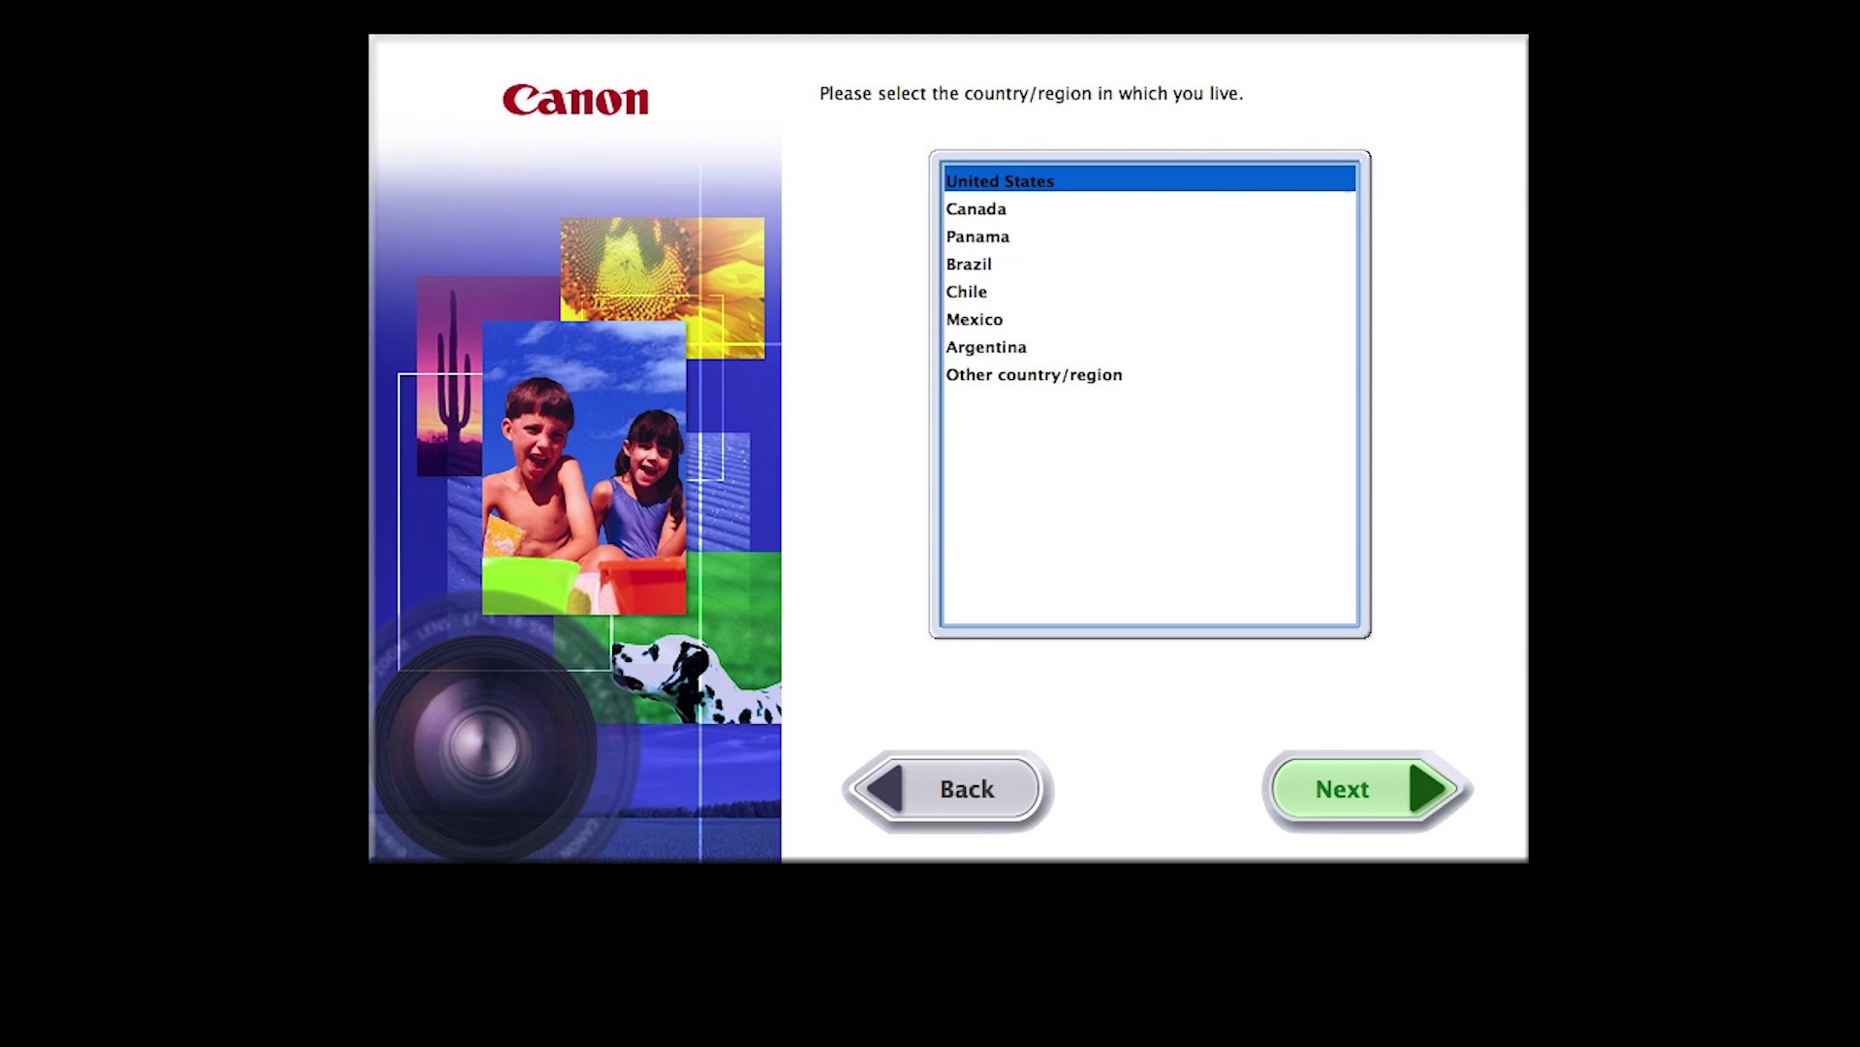
pyautogui.click(1369, 798)
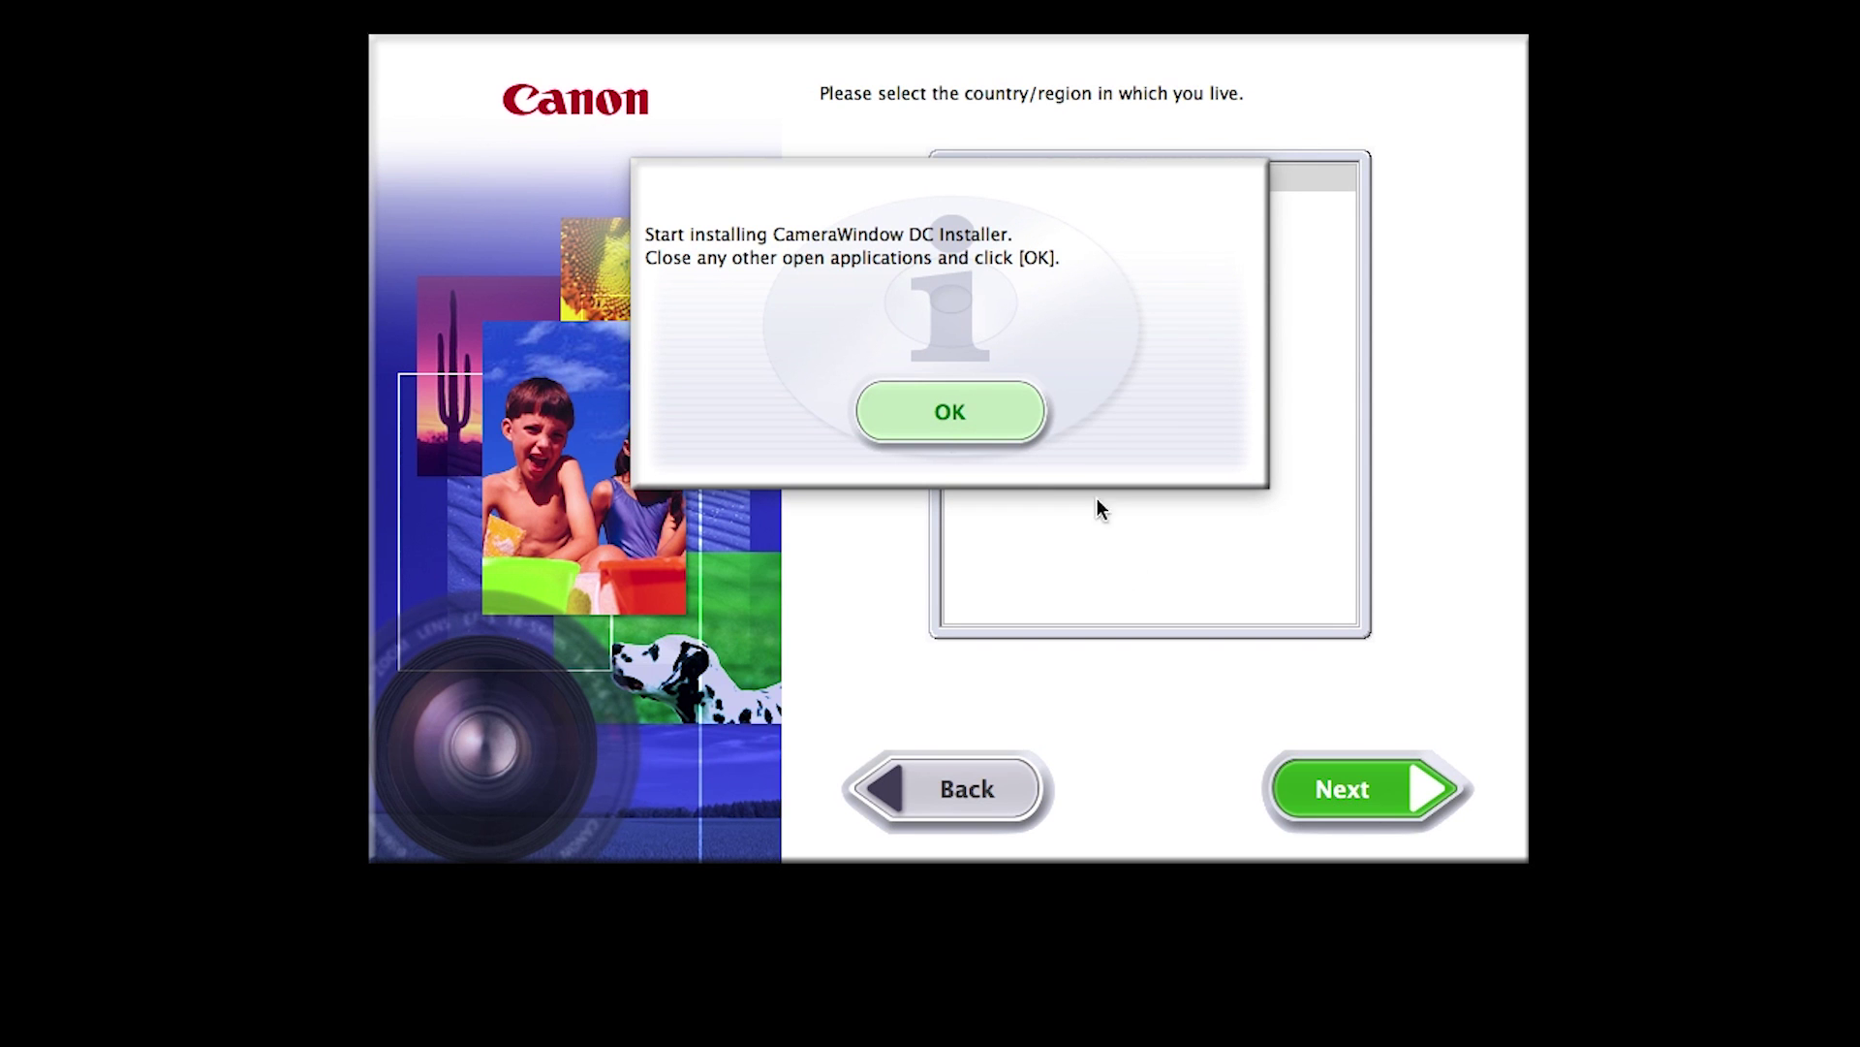
pyautogui.click(1002, 414)
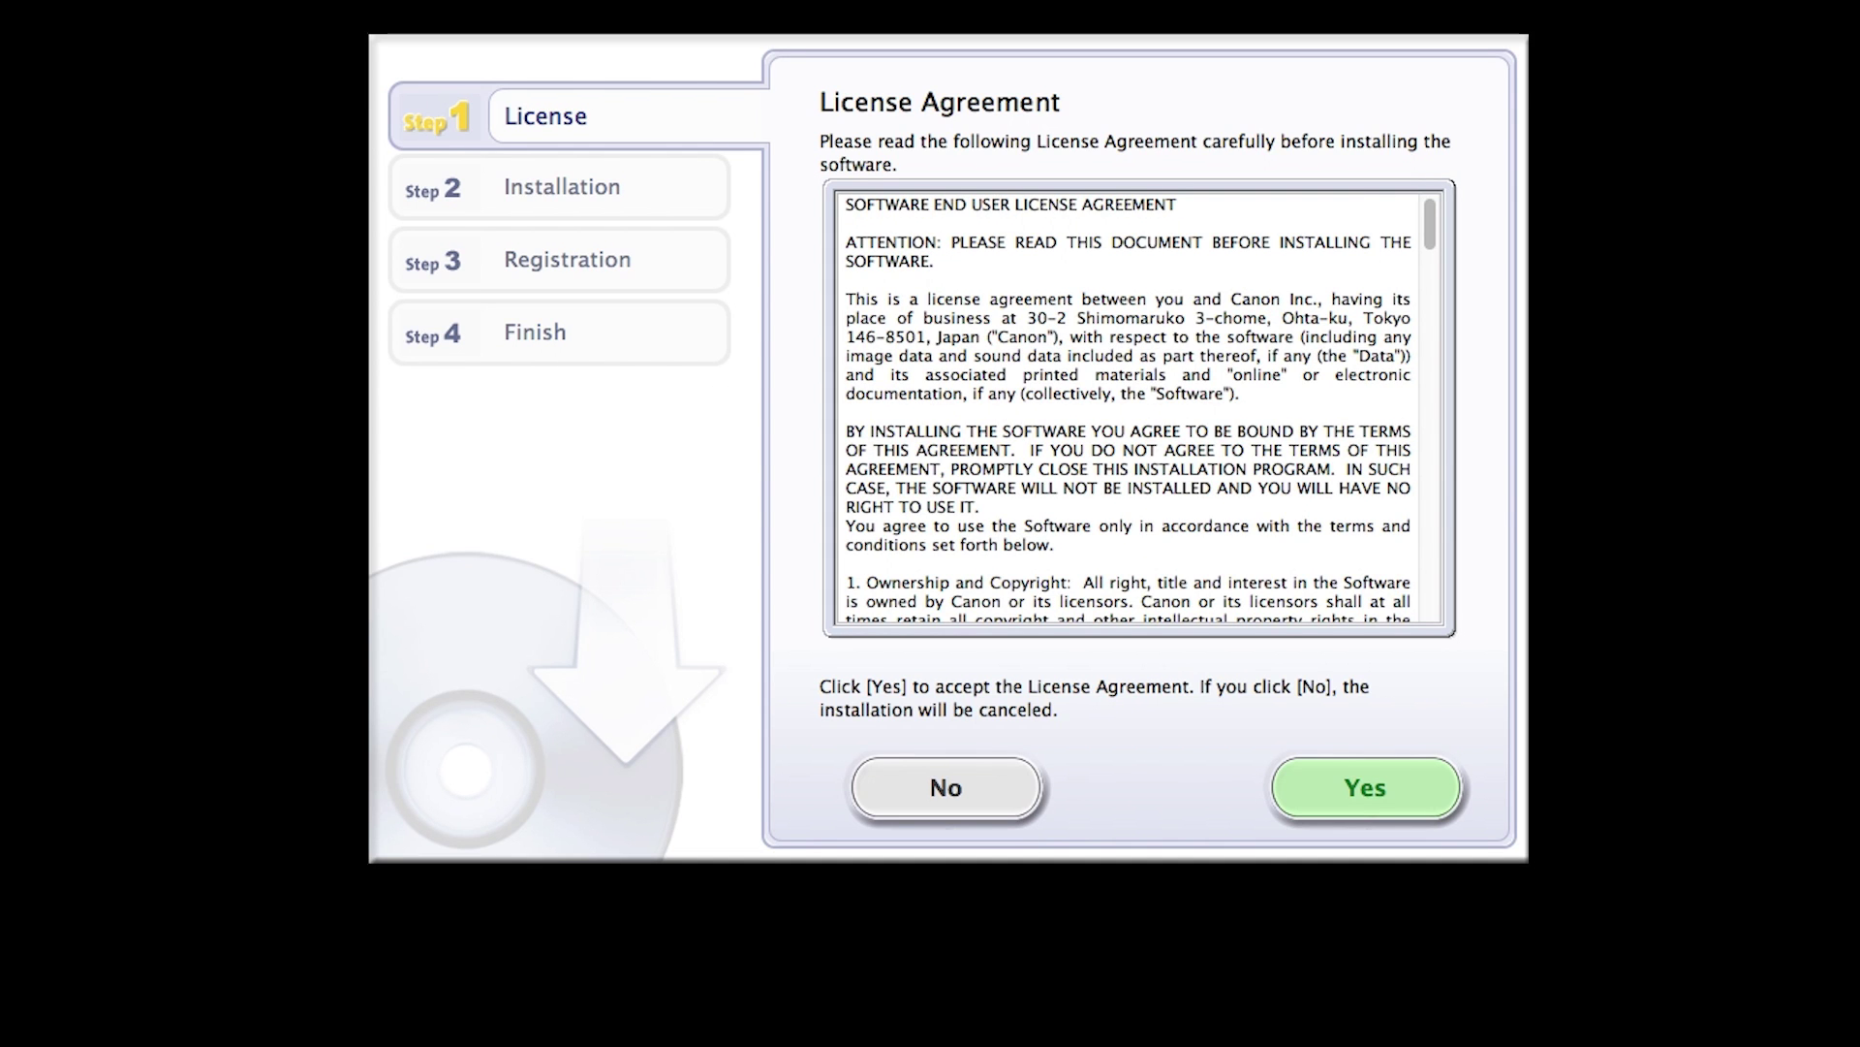
# Accept the license and authorize installation with the administrator password.
pyautogui.click(1335, 788)
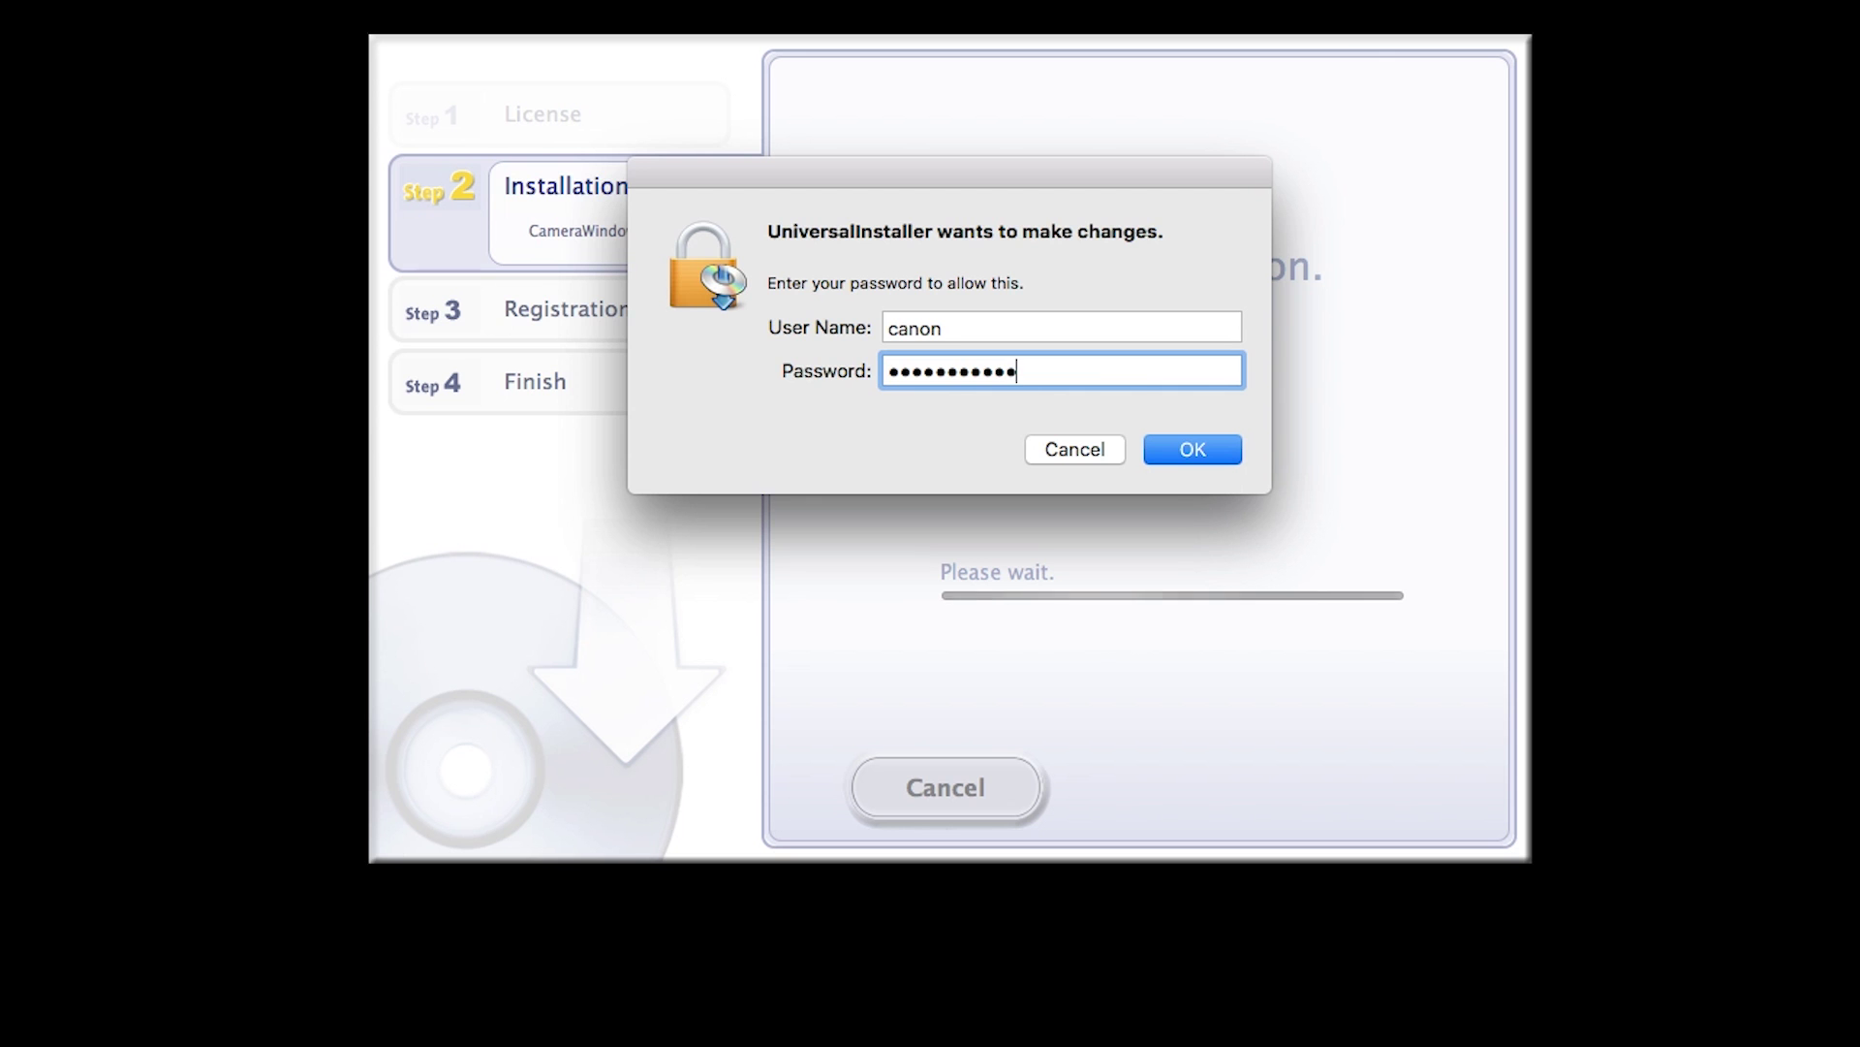
pyautogui.click(1193, 449)
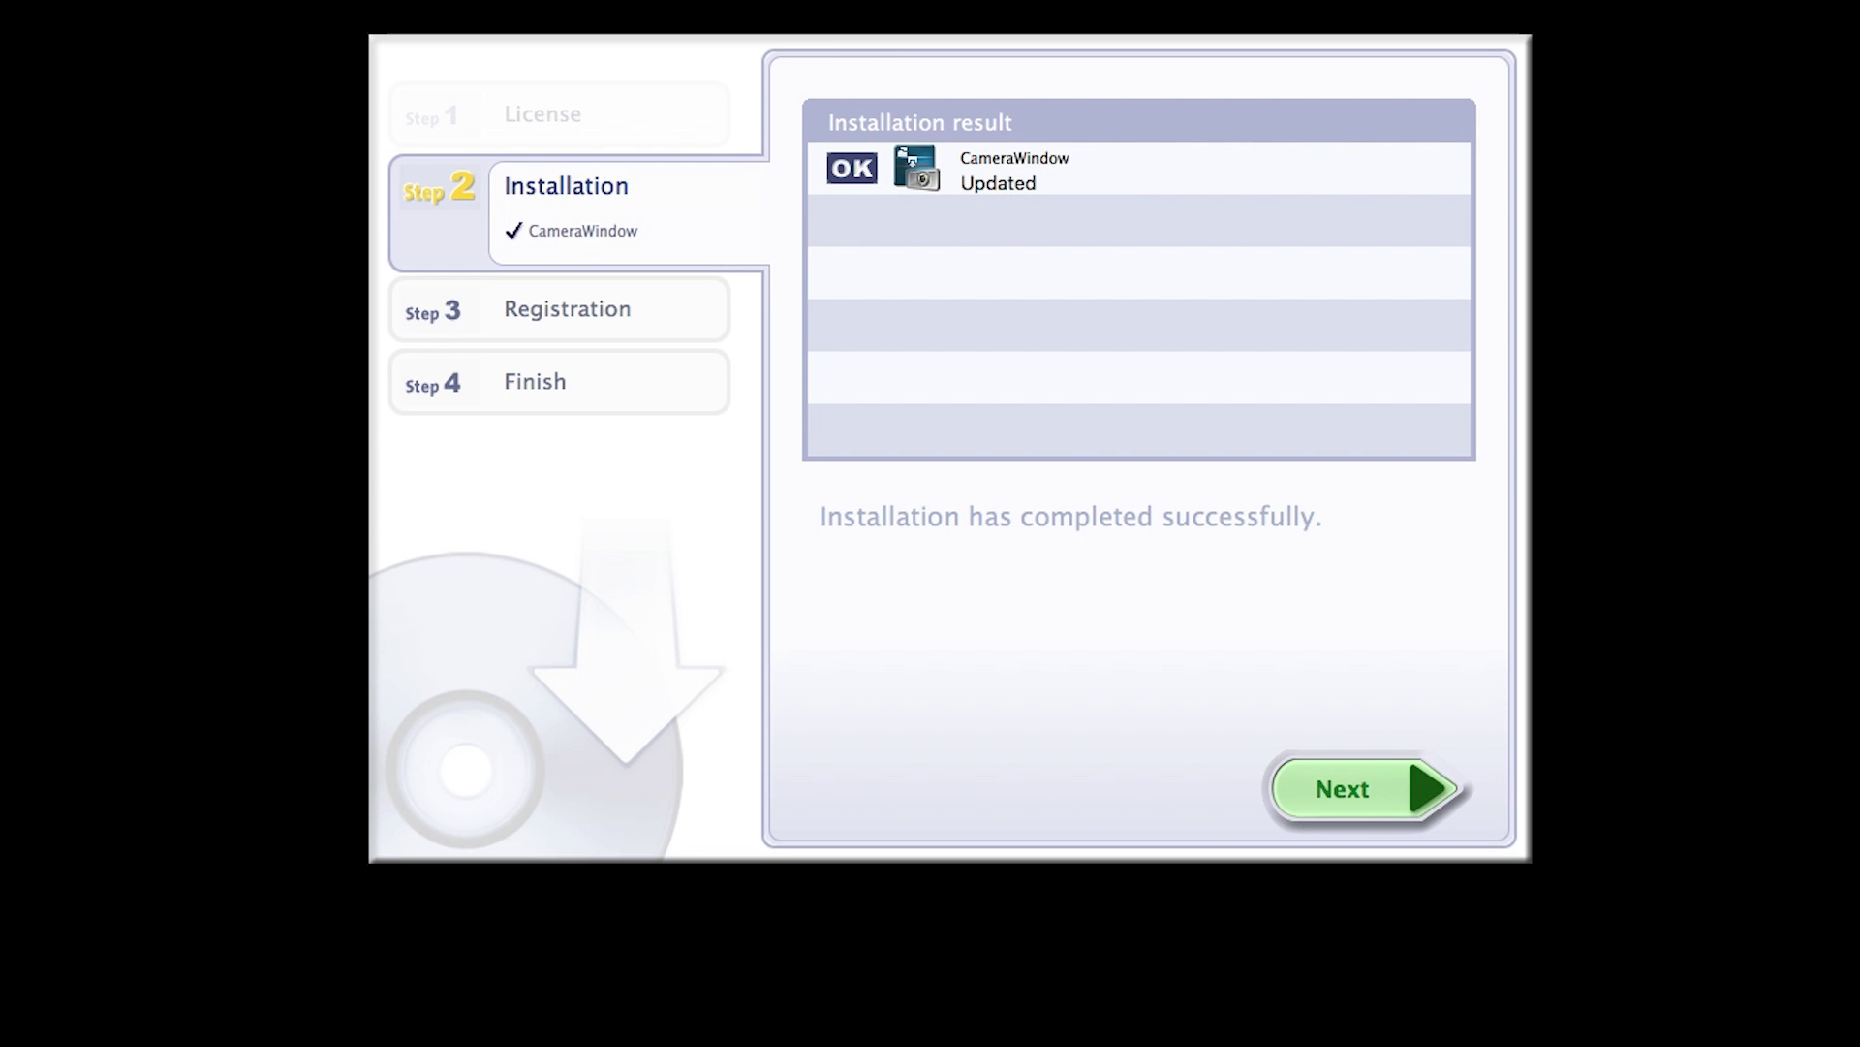
# Choose 'No, I will register later' for iMAGE GATEWAY and finish the installer.
pyautogui.click(1344, 789)
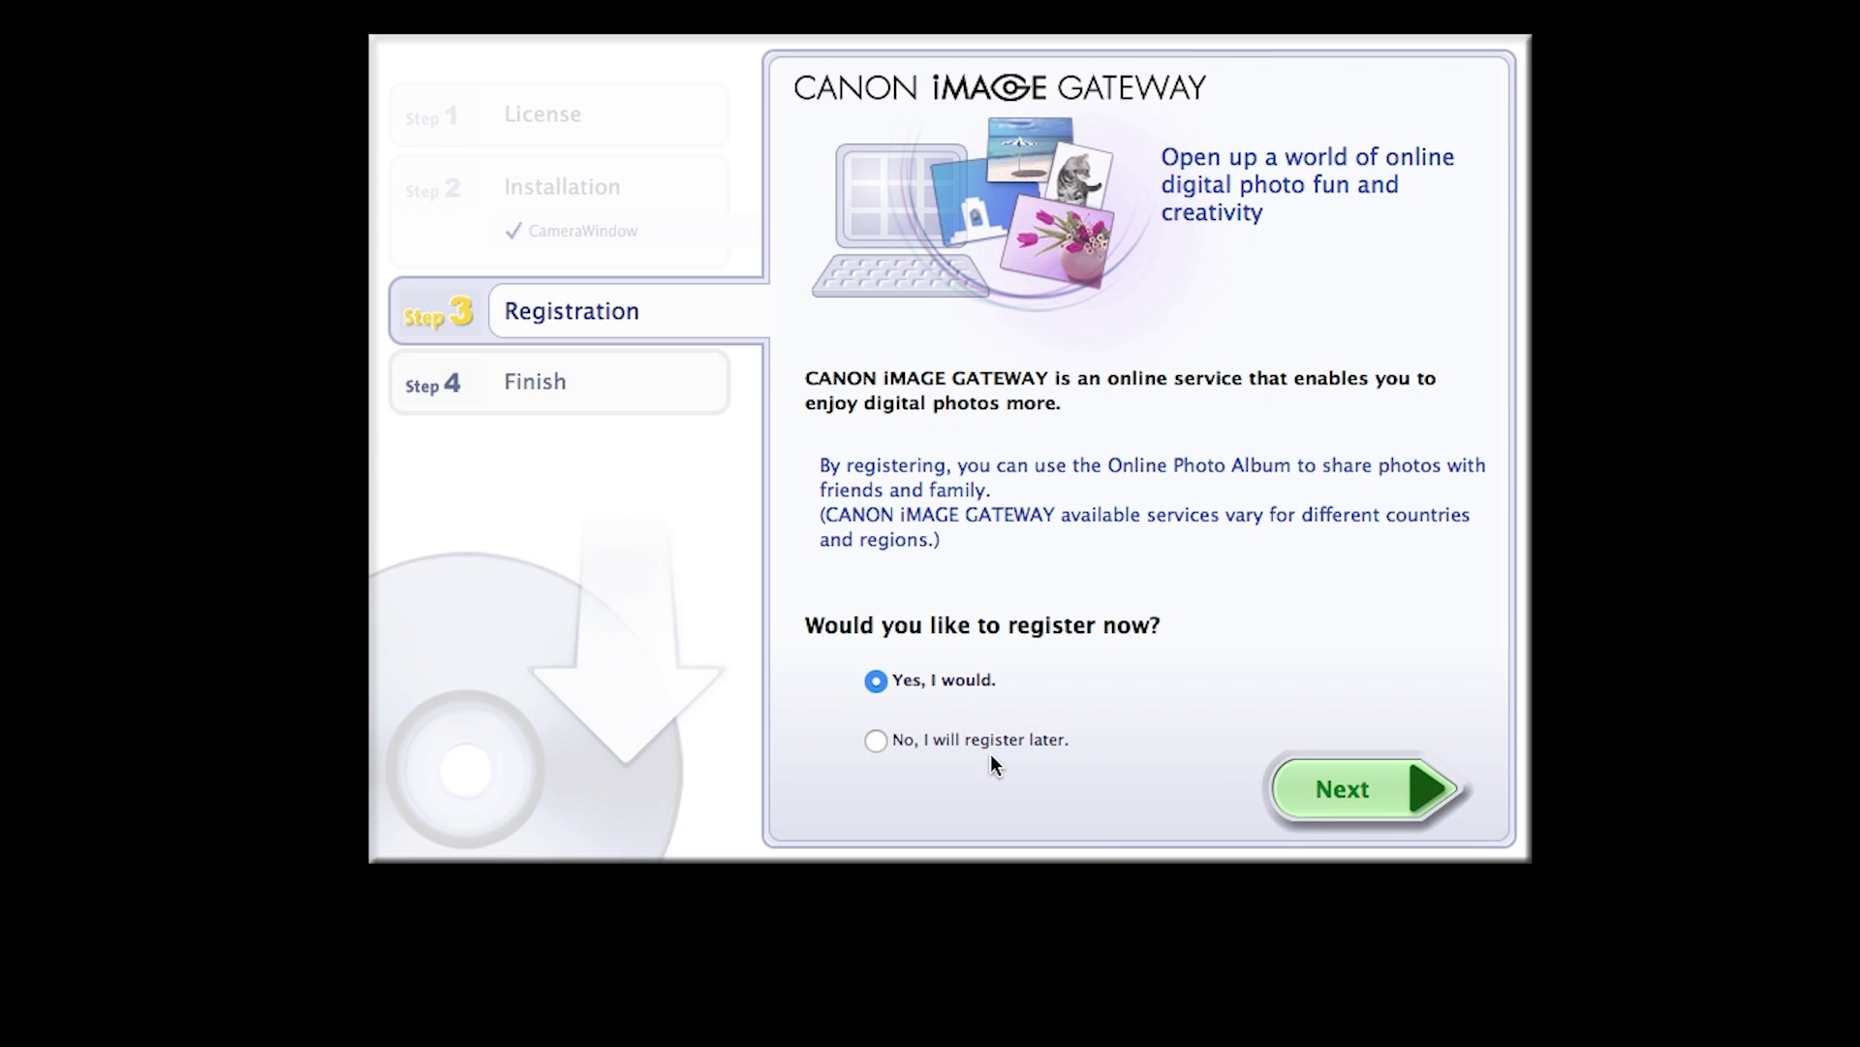
pyautogui.click(877, 740)
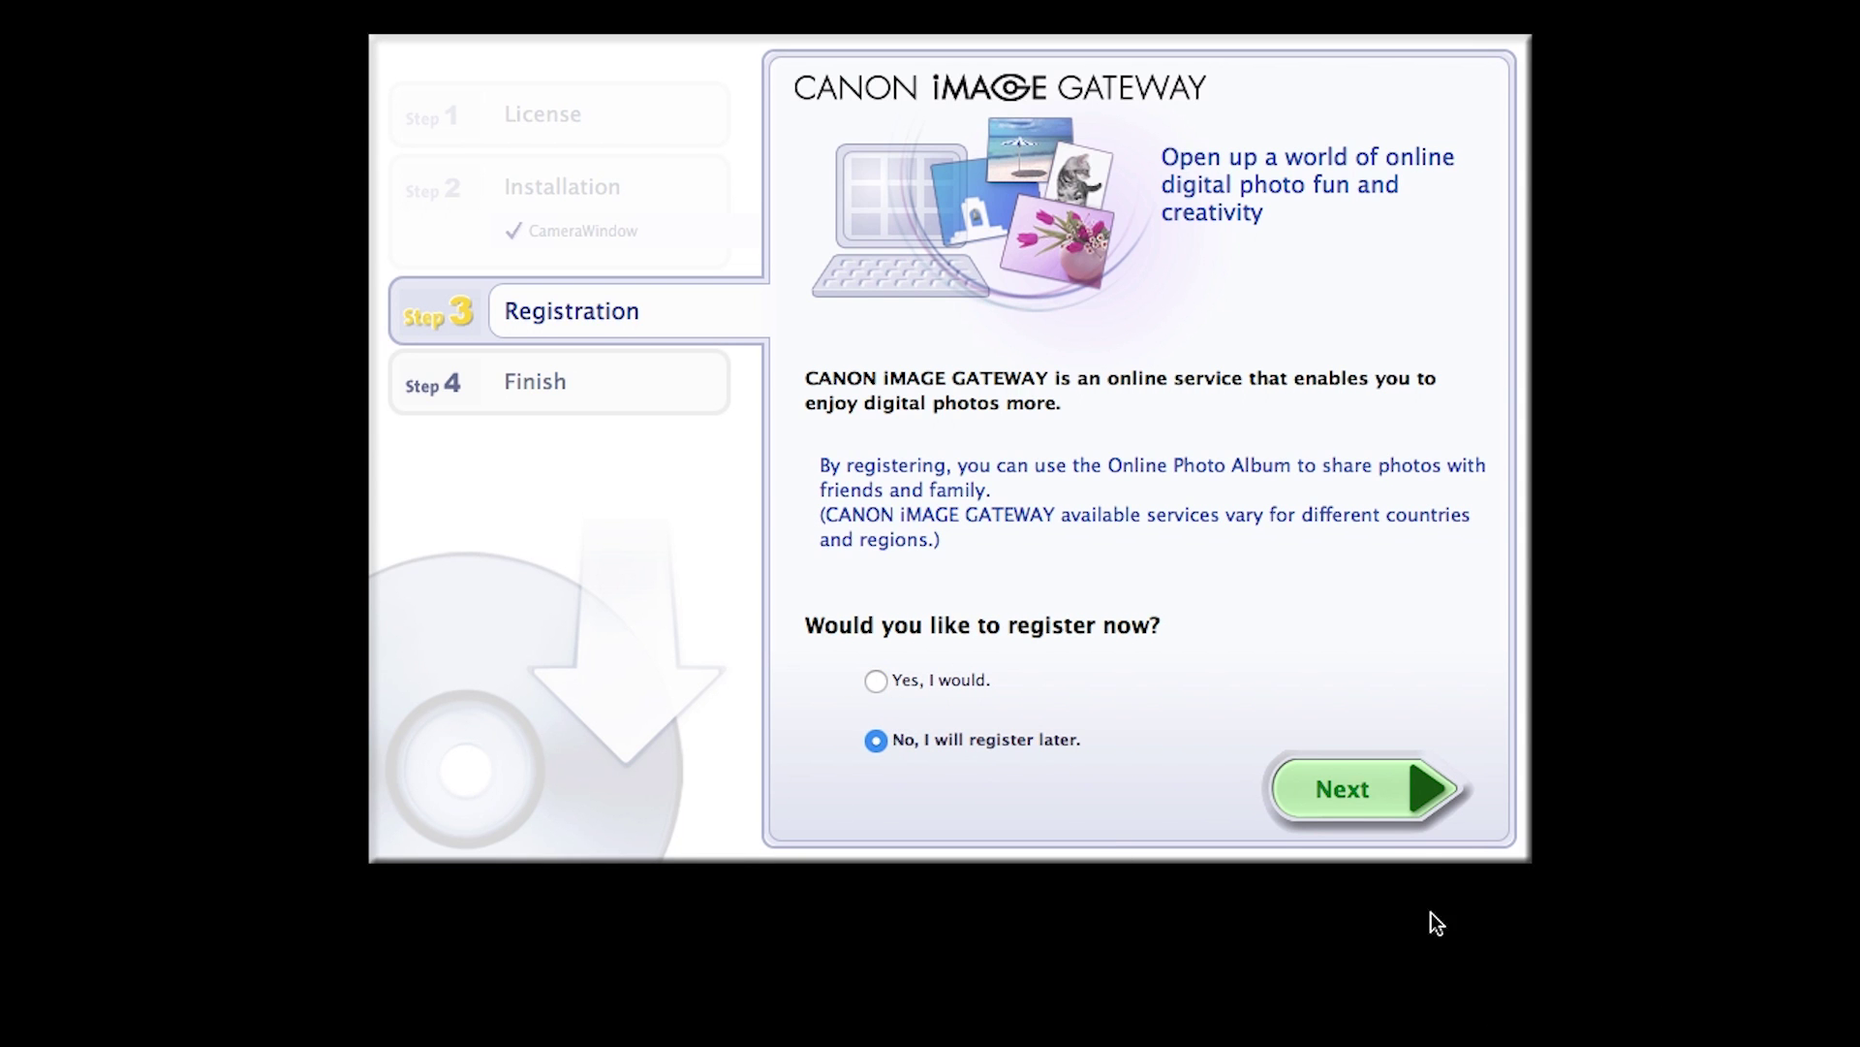
pyautogui.click(1366, 790)
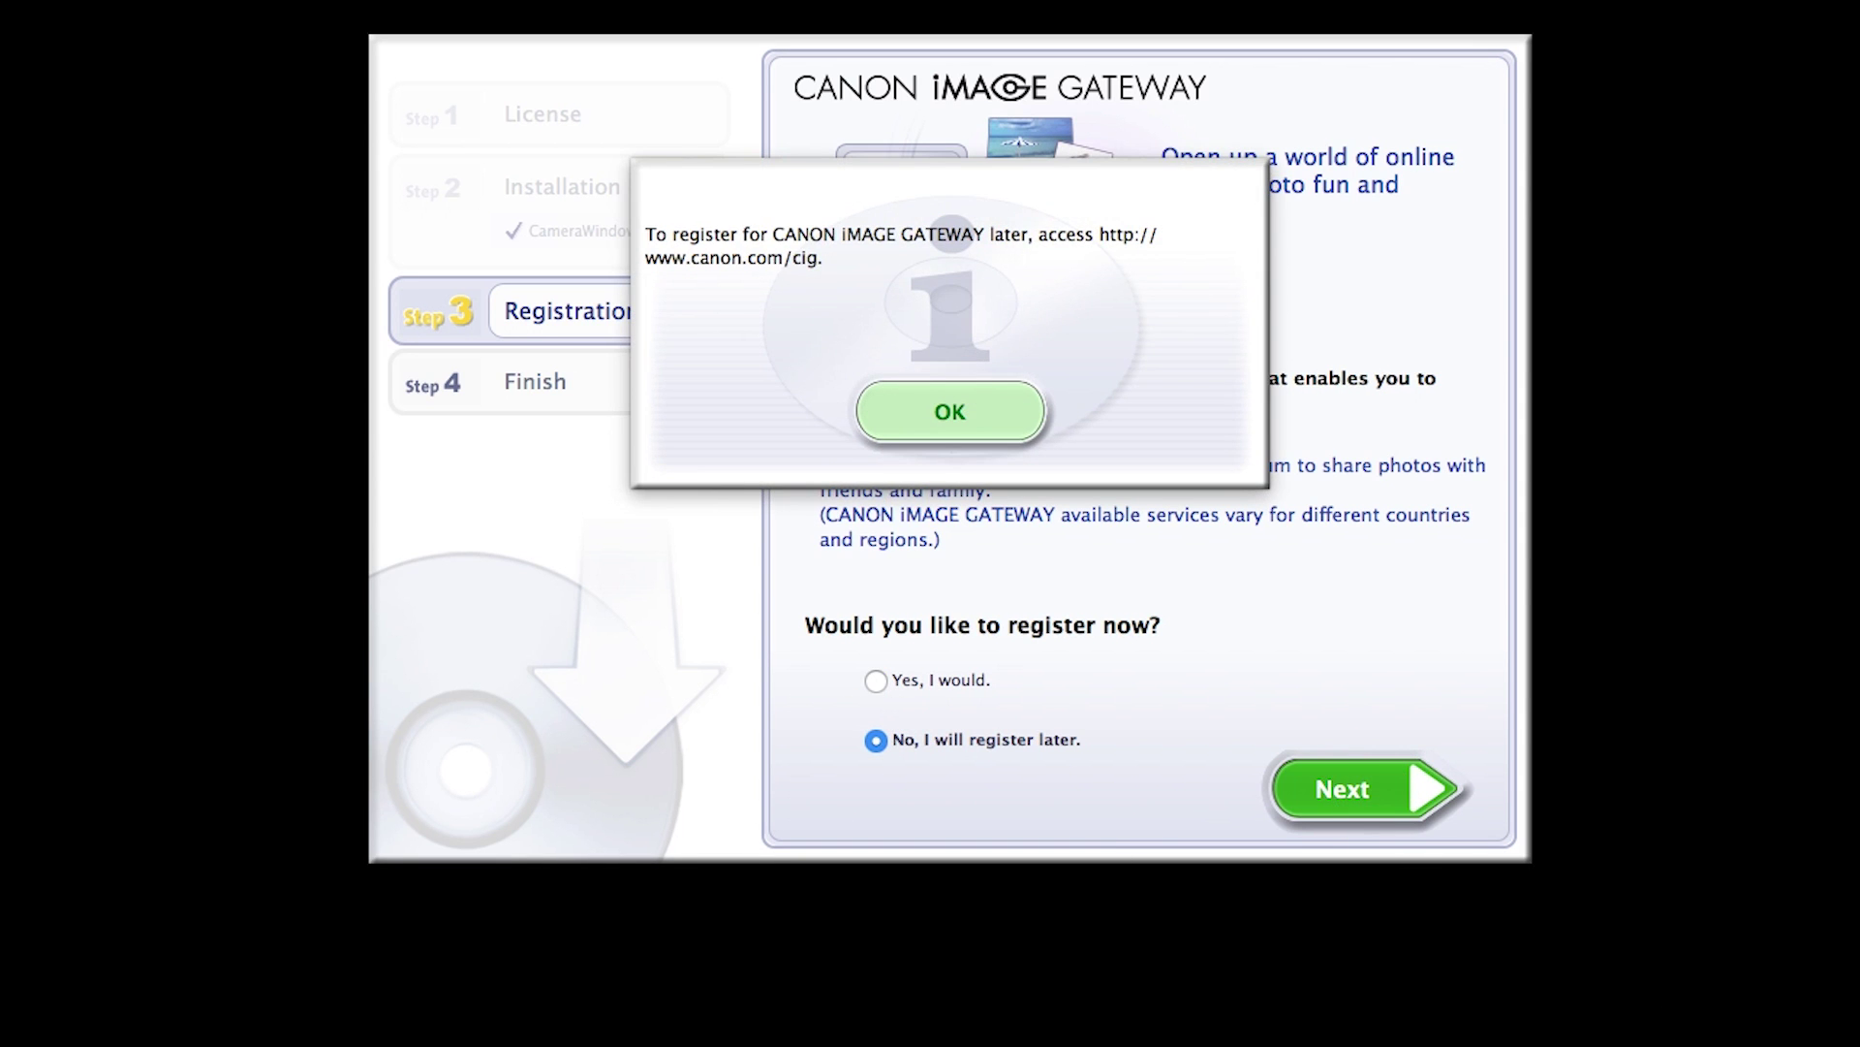
pyautogui.click(948, 412)
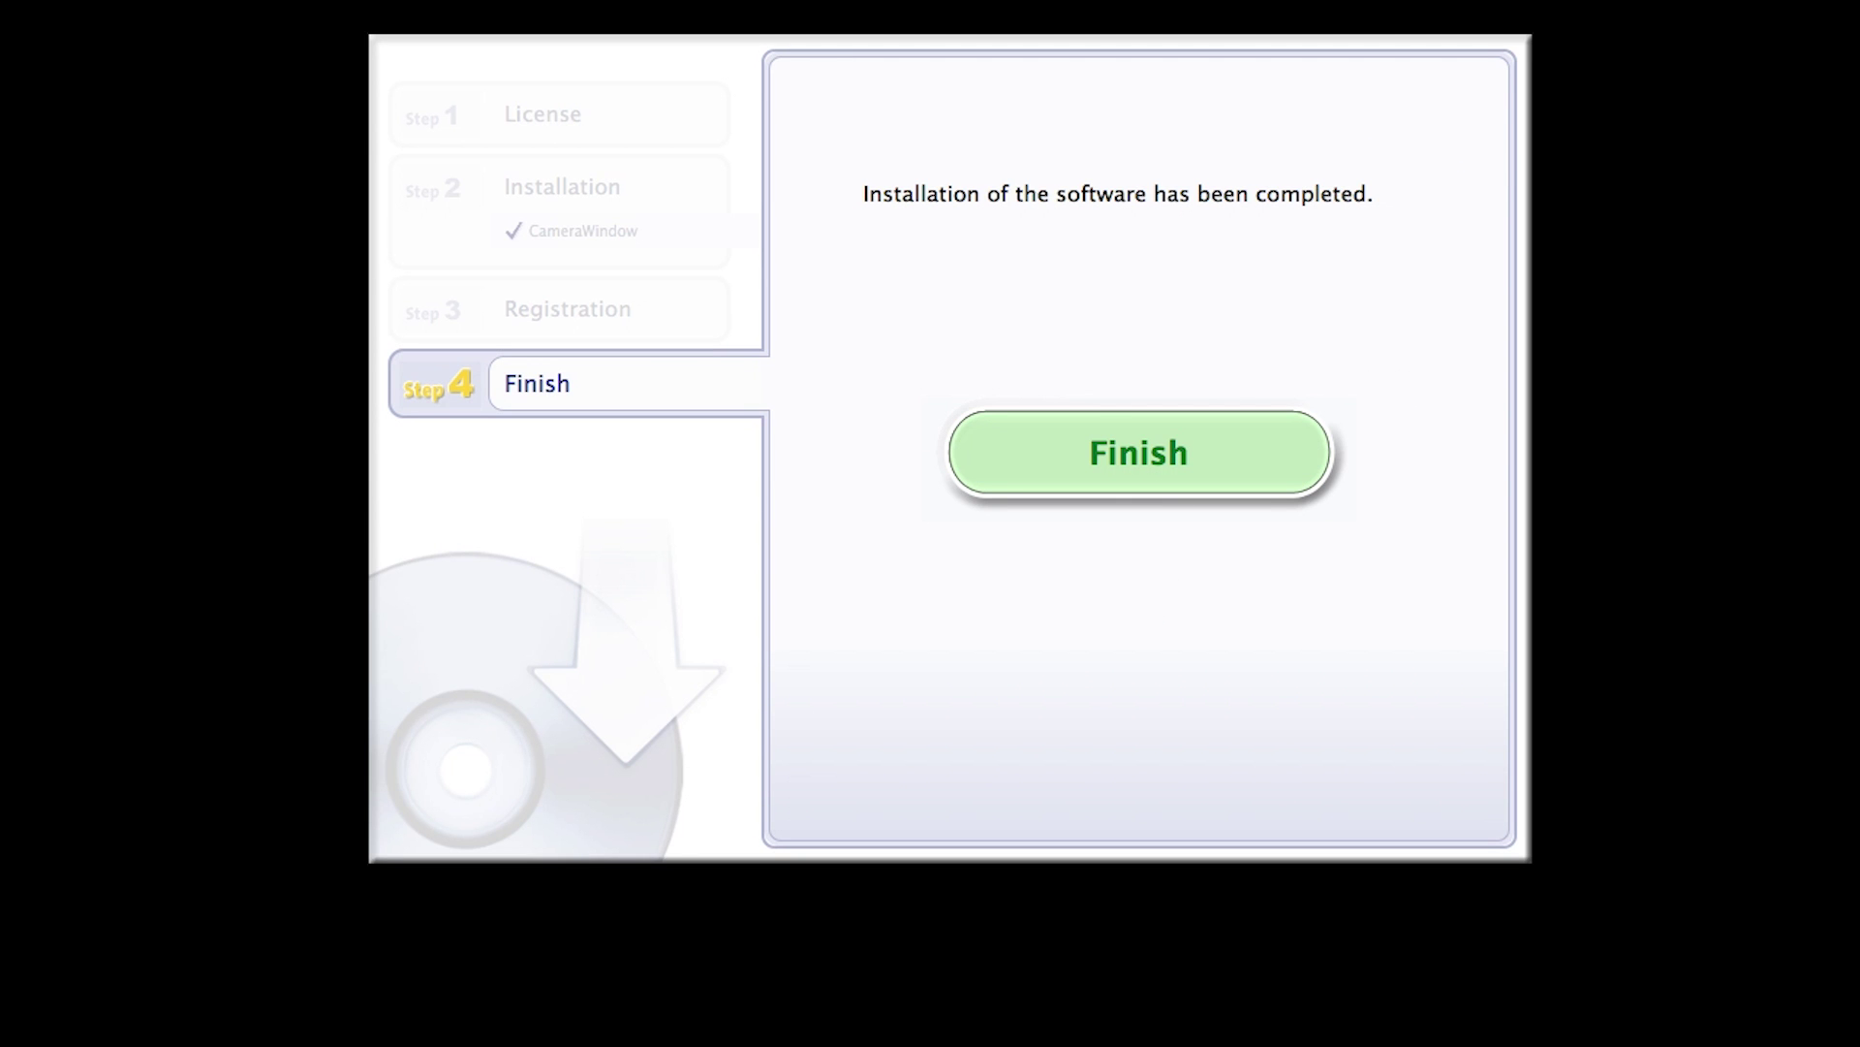
pyautogui.click(1148, 454)
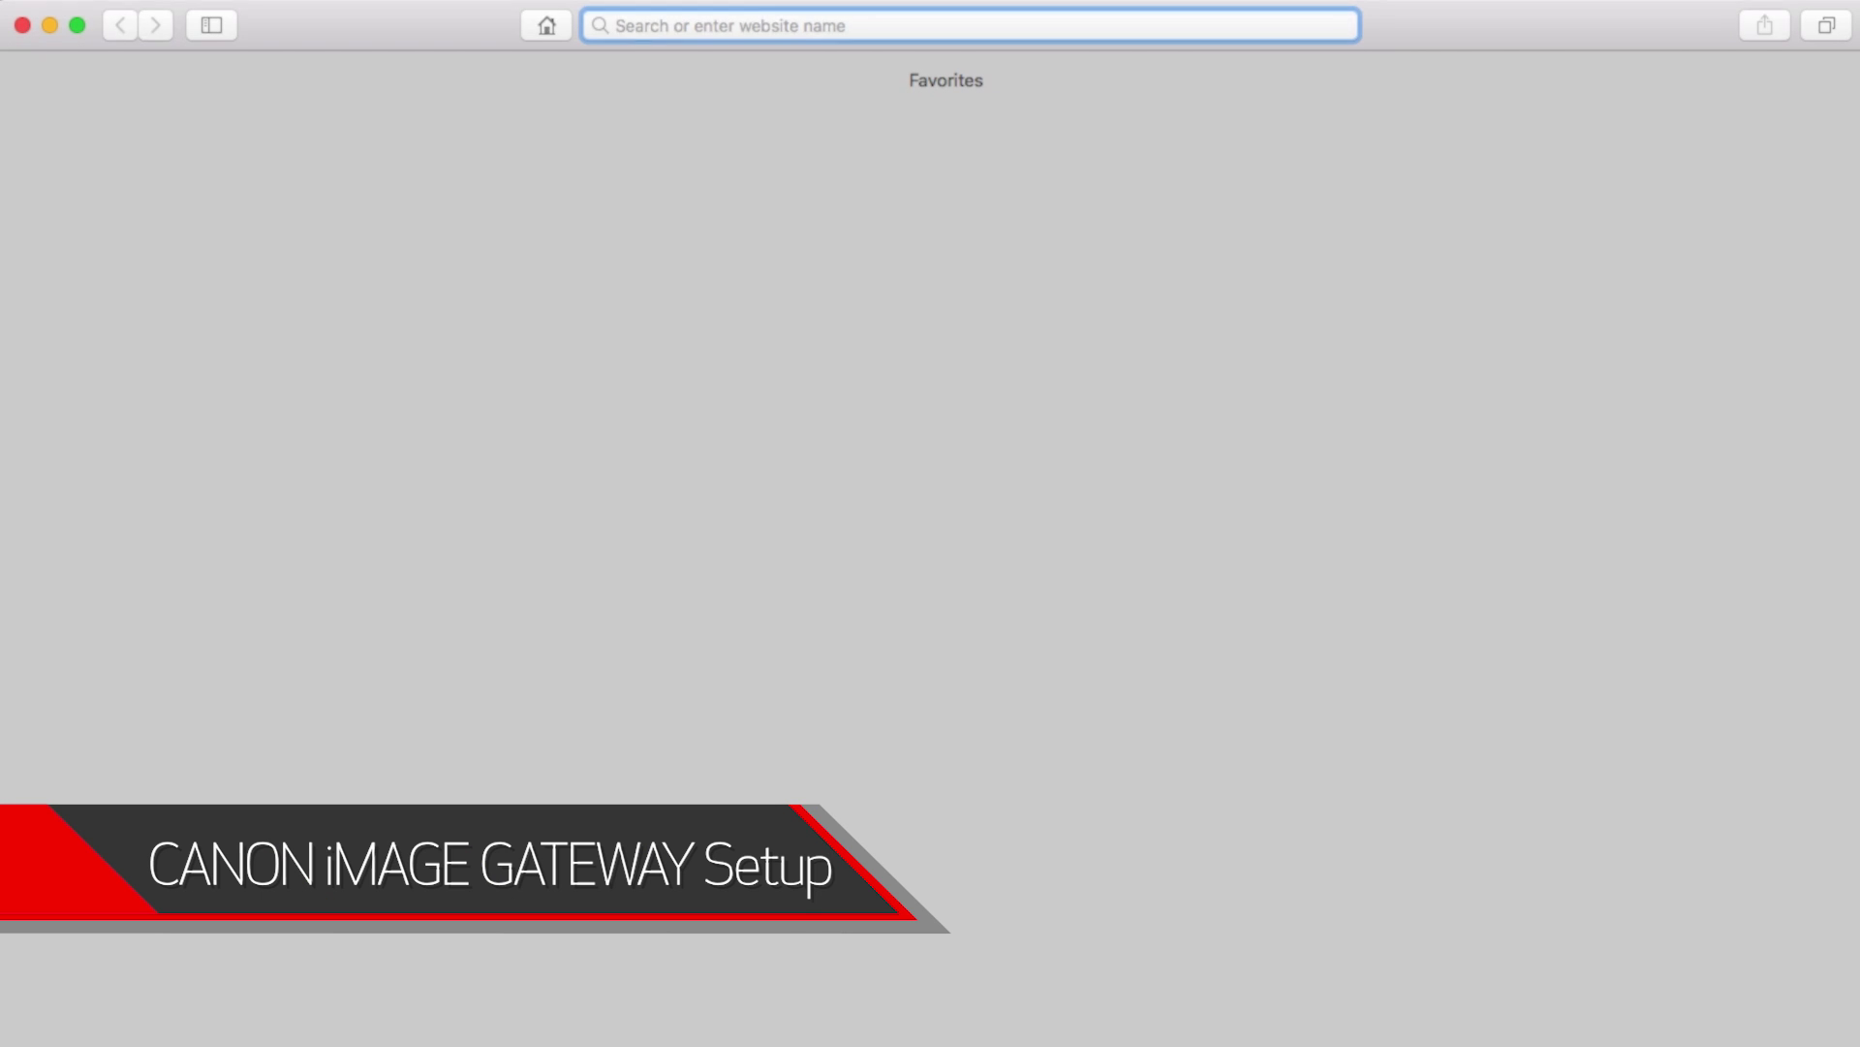
pyautogui.write('cig')
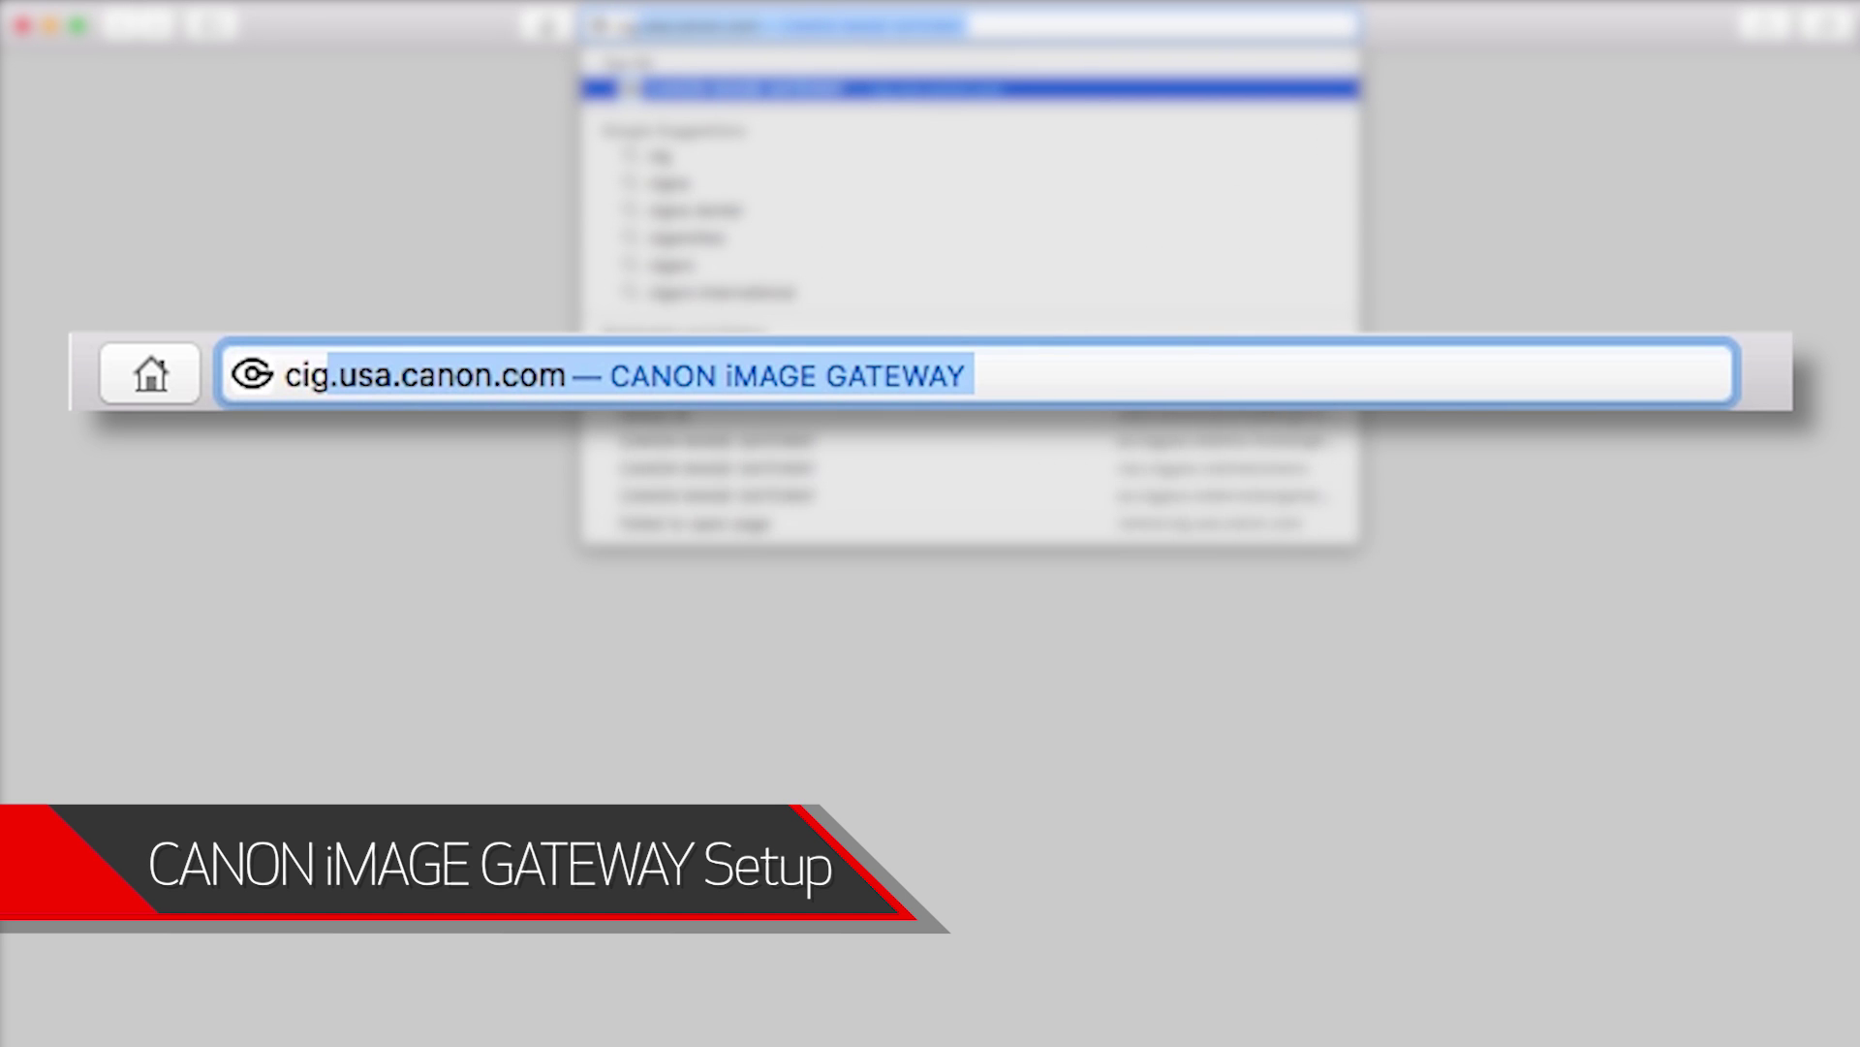
pyautogui.write('.usa.ca')
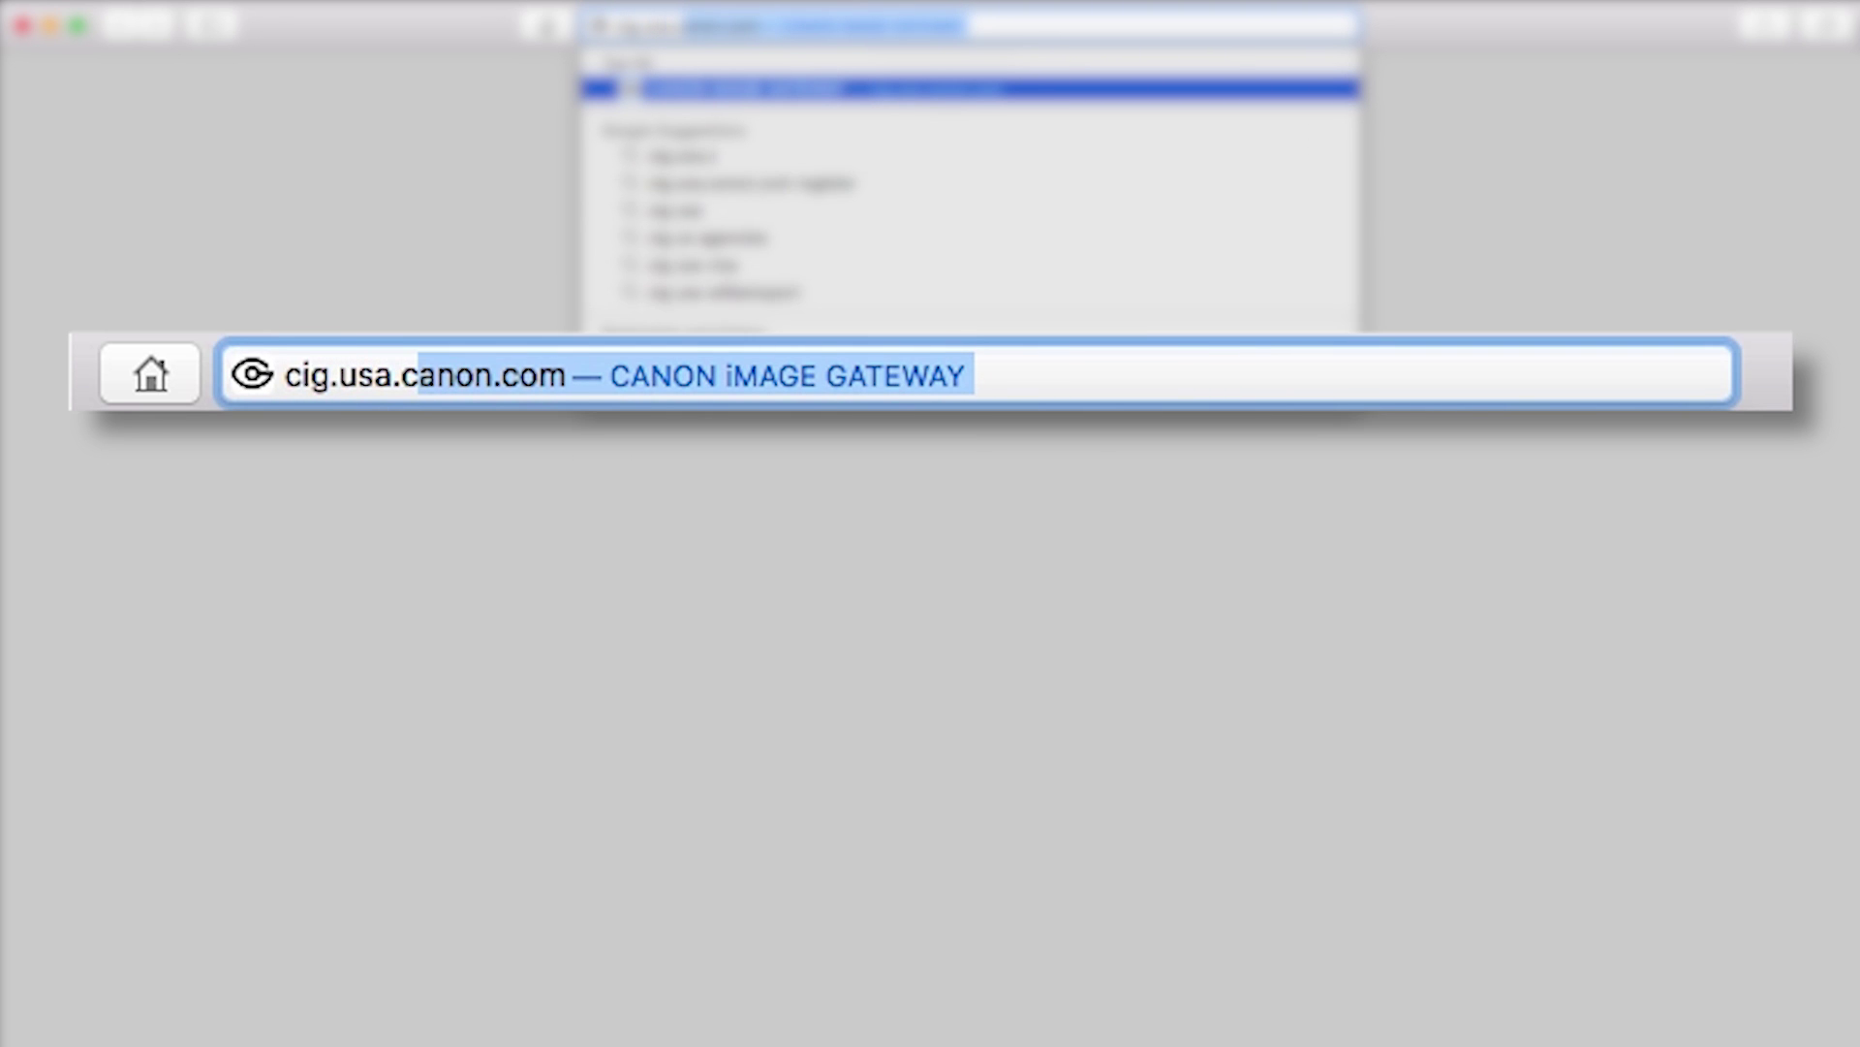
pyautogui.write('non.co')
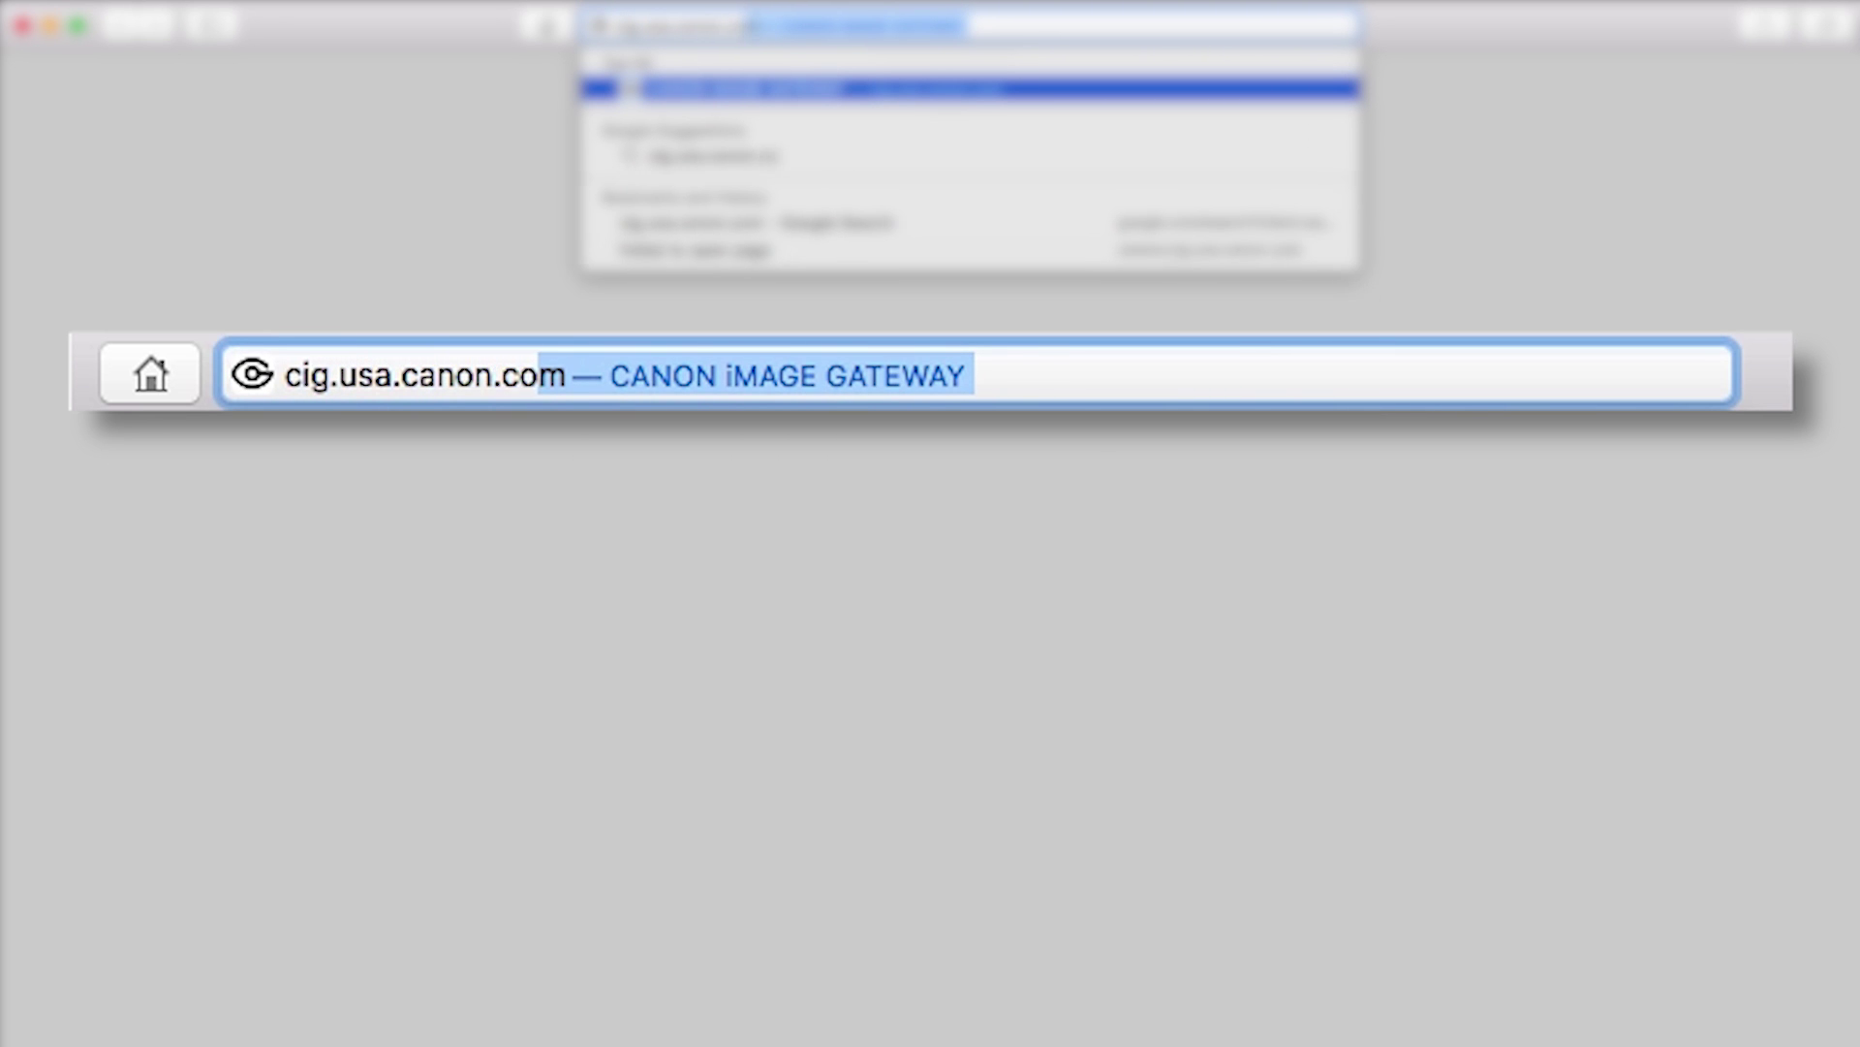
pyautogui.write('m')
# Load cig.usa.canon.com in Safari.
pyautogui.press('Return')
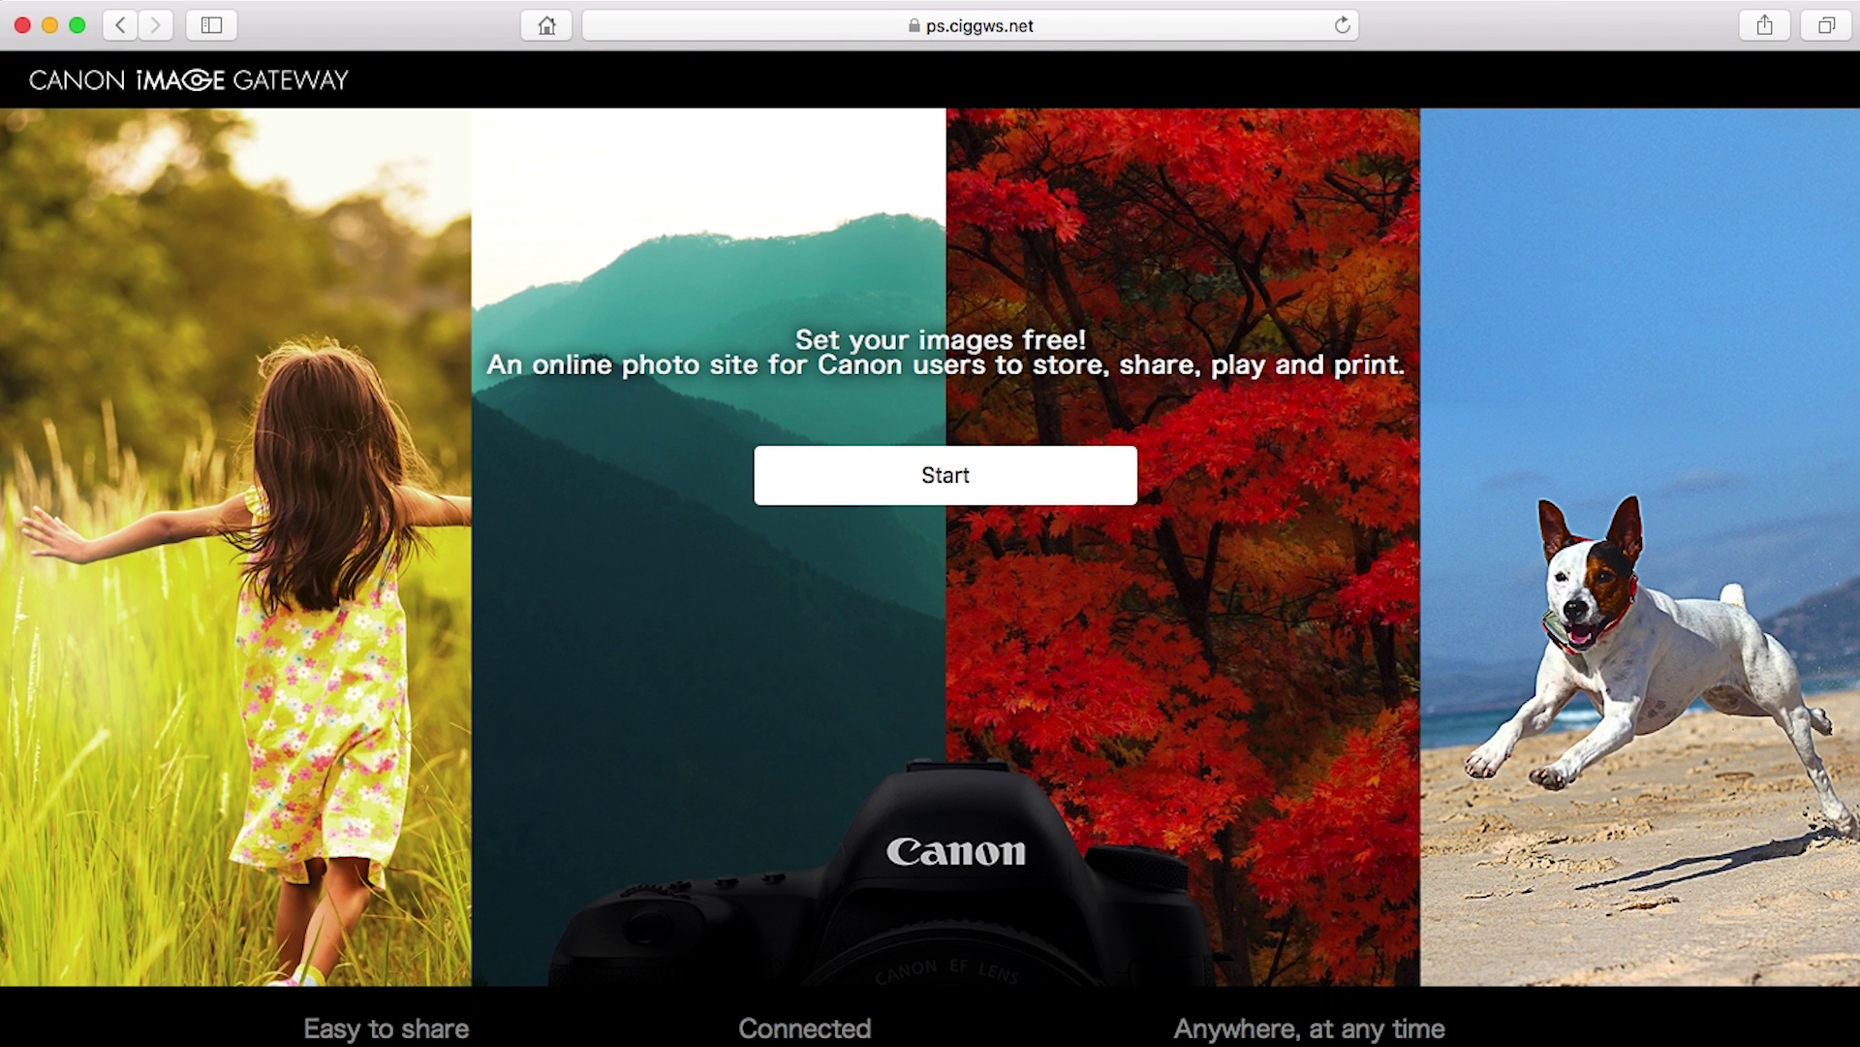
# Start the Canon ID sign-in, entering the account email and password.
pyautogui.click(952, 472)
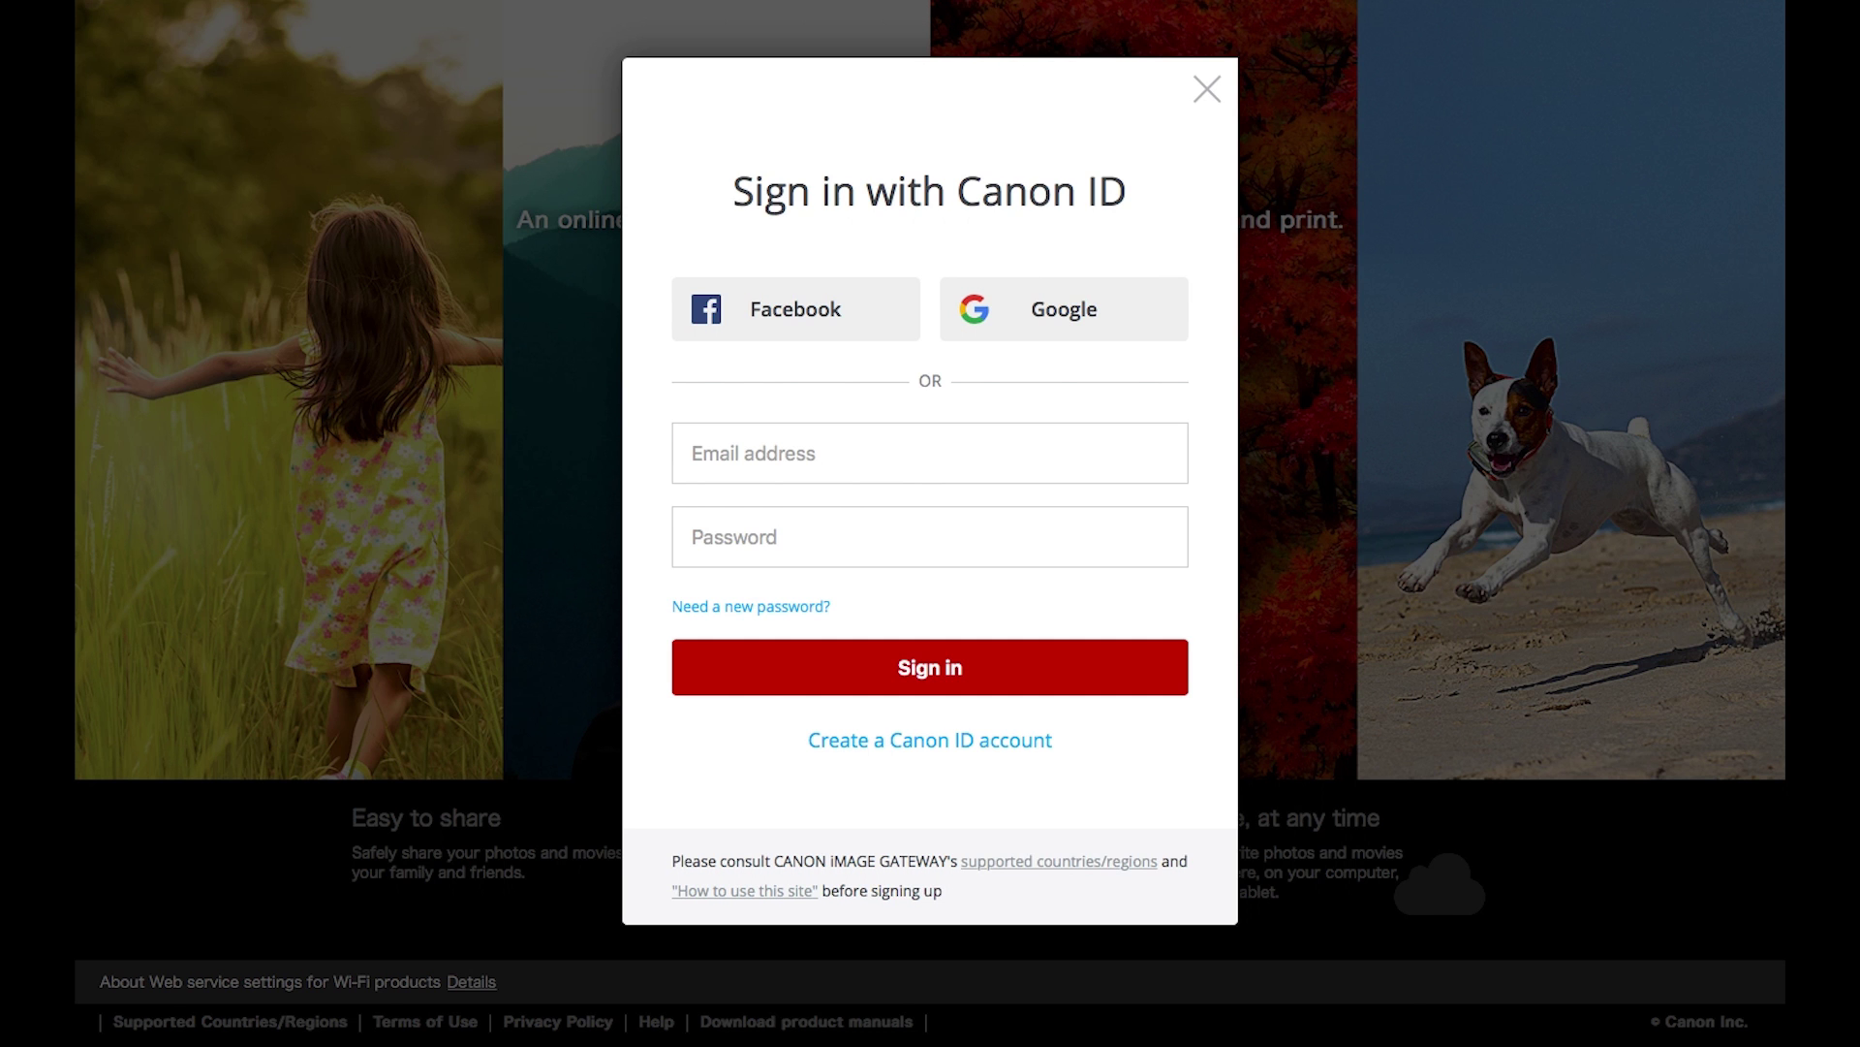
pyautogui.click(1023, 469)
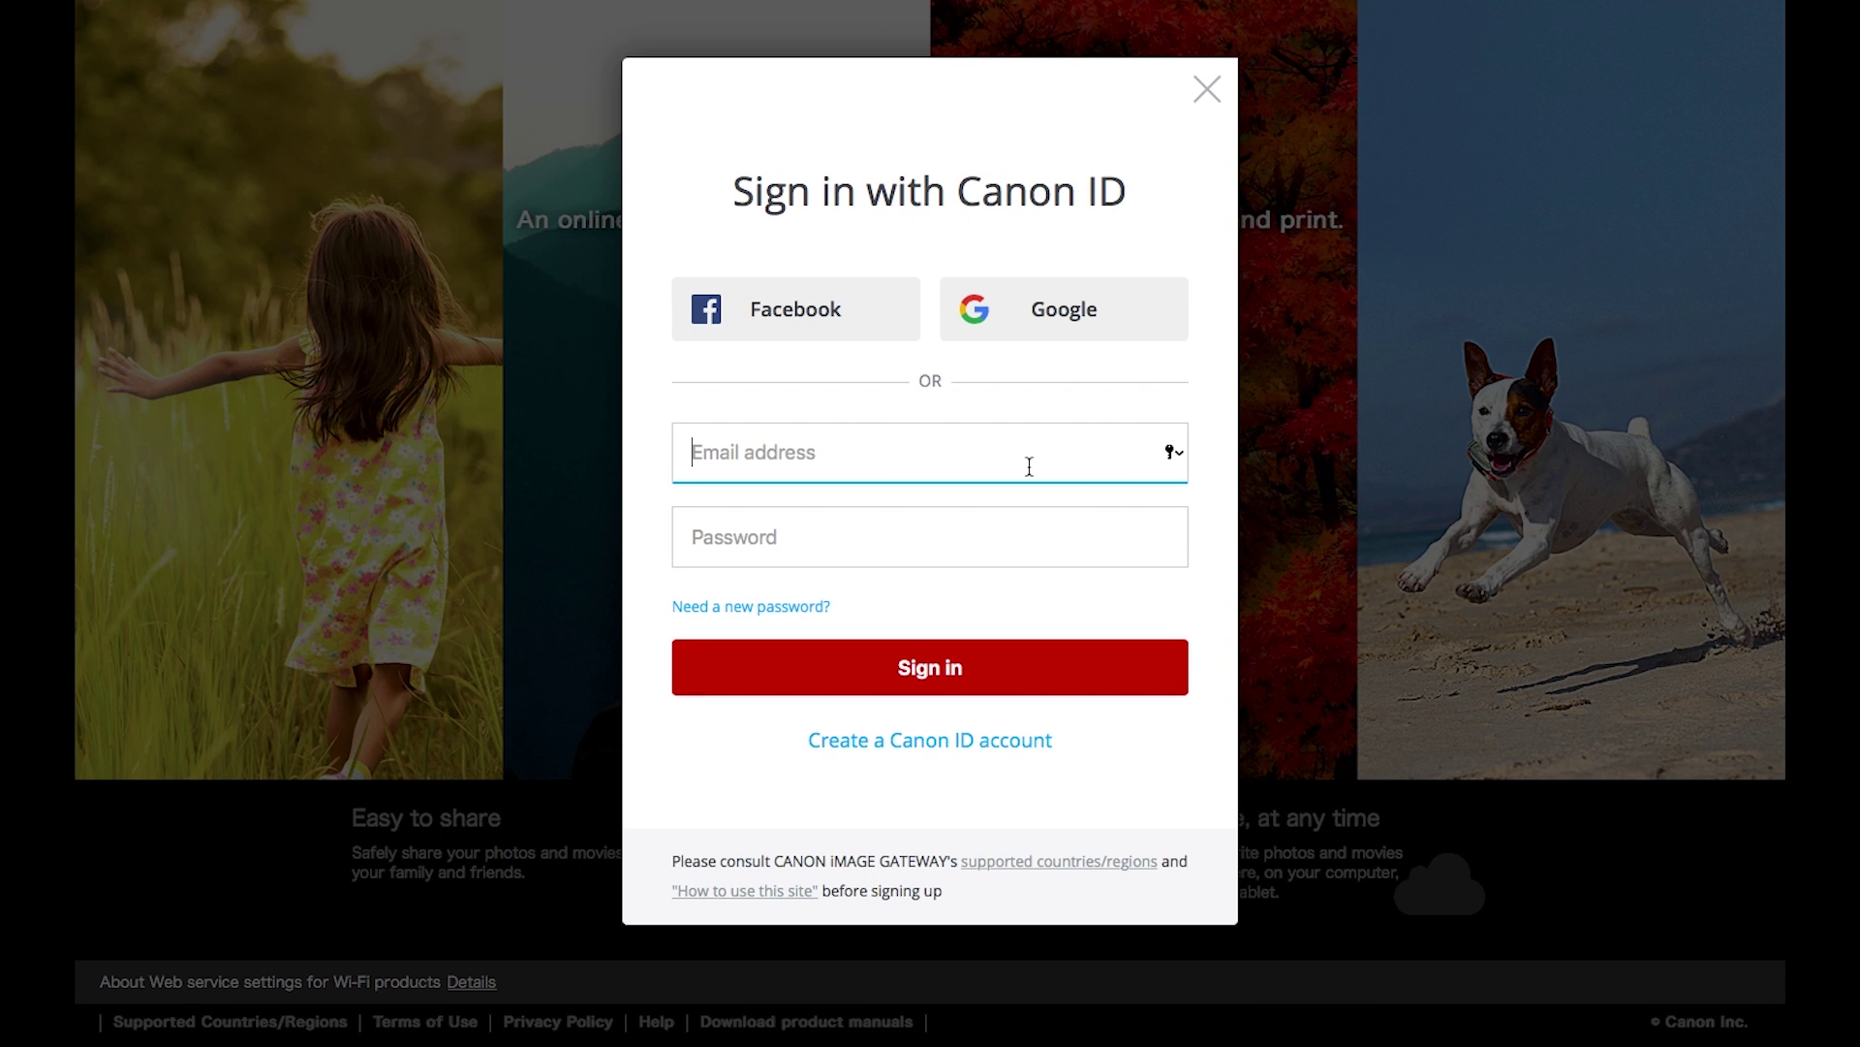
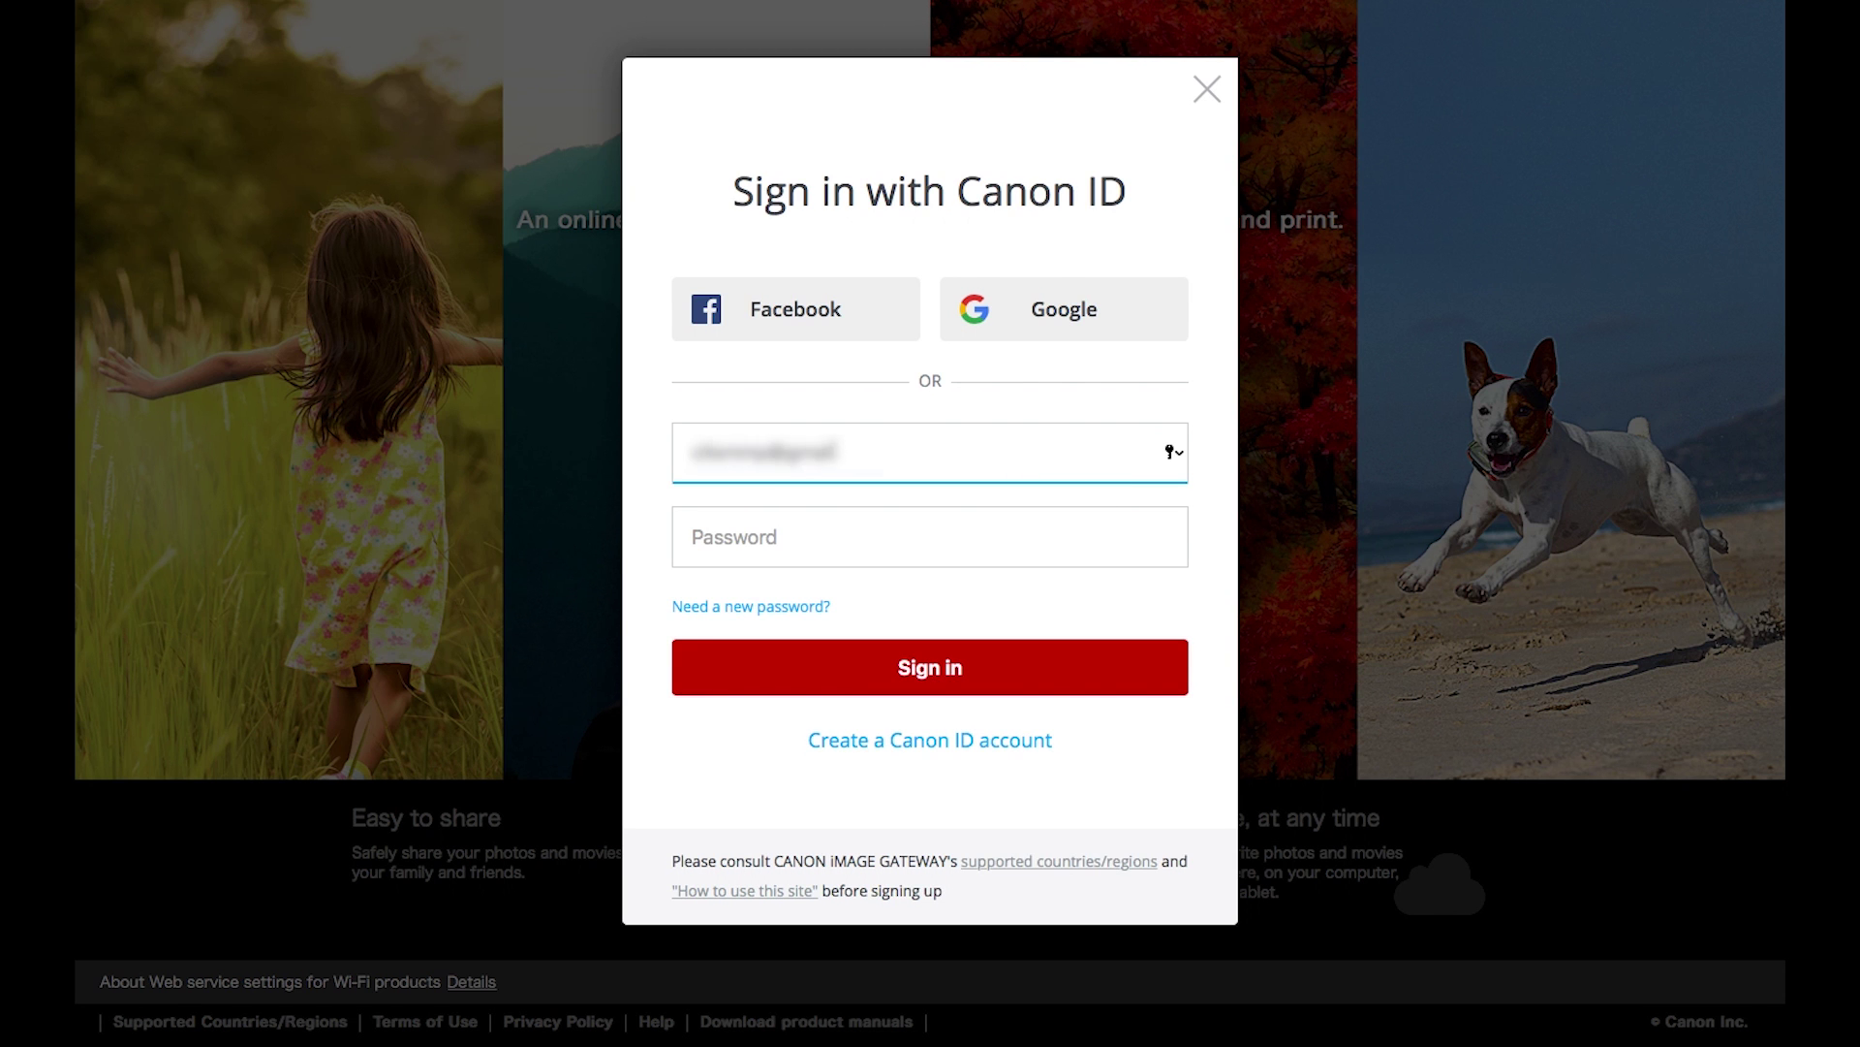
pyautogui.click(969, 536)
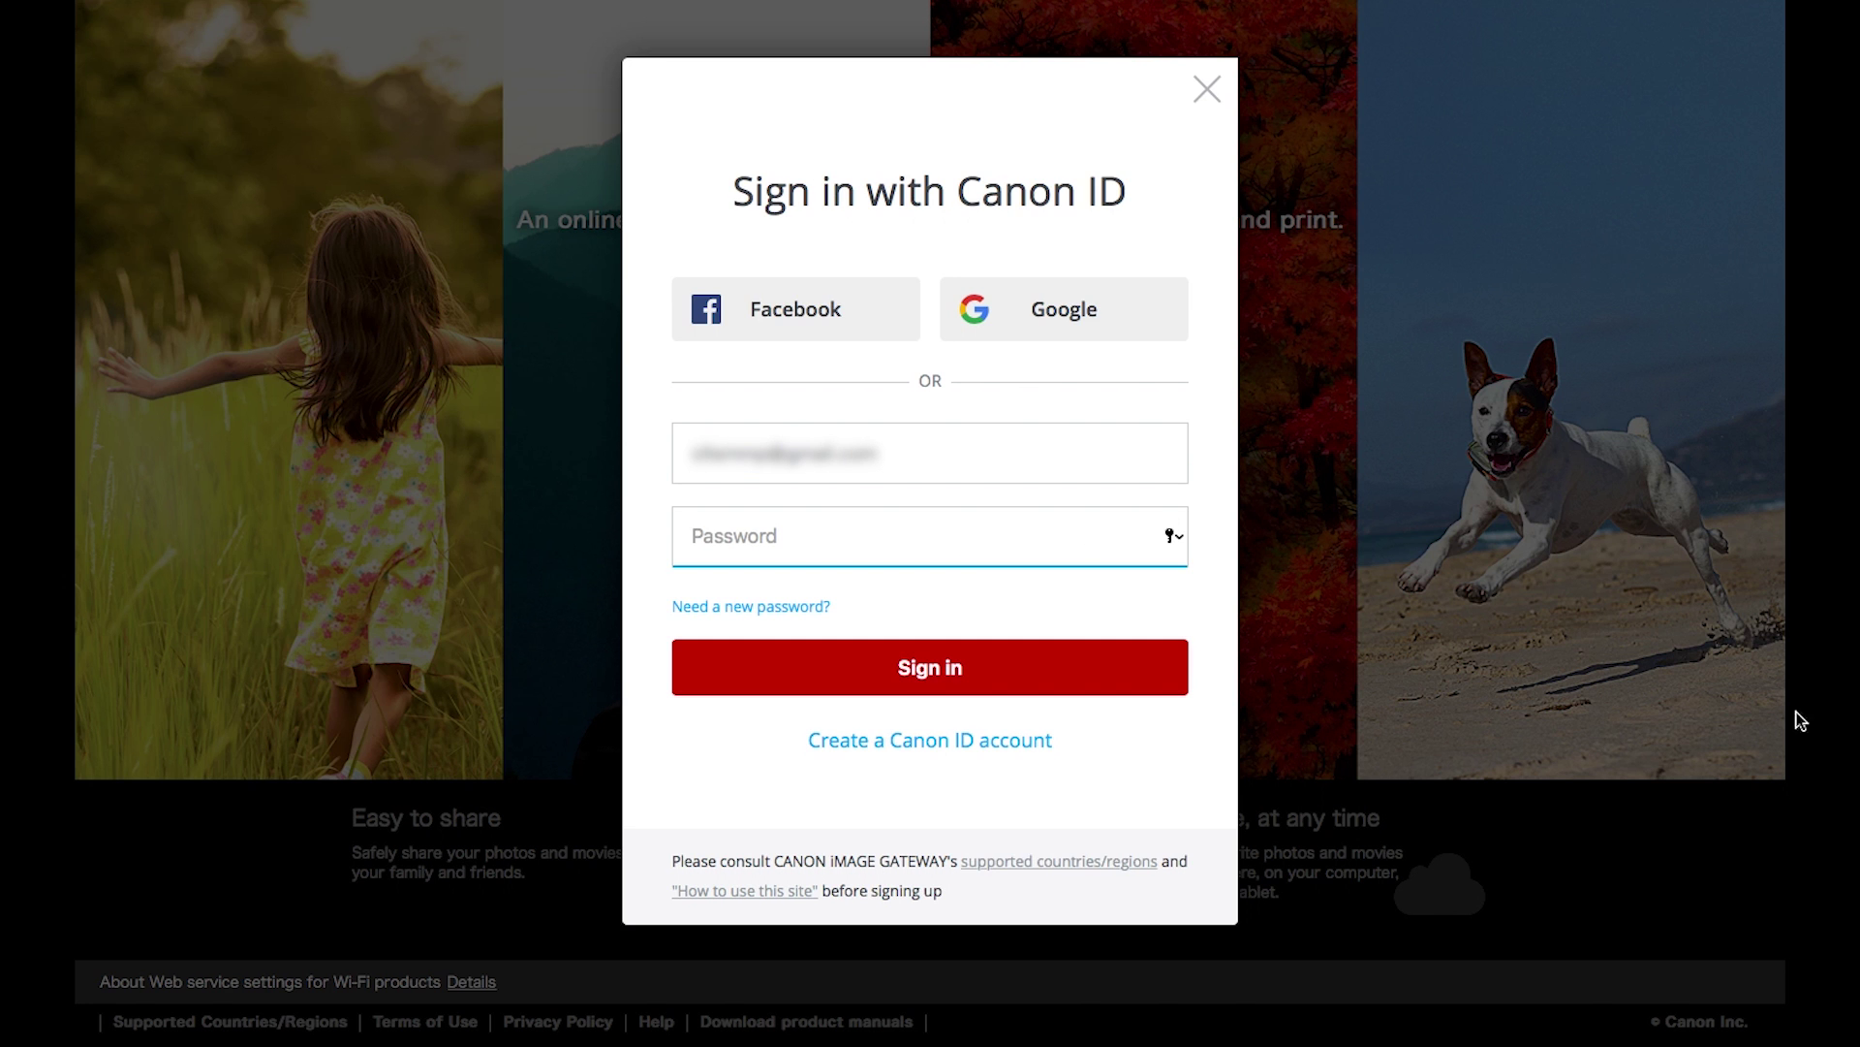
pyautogui.click(931, 666)
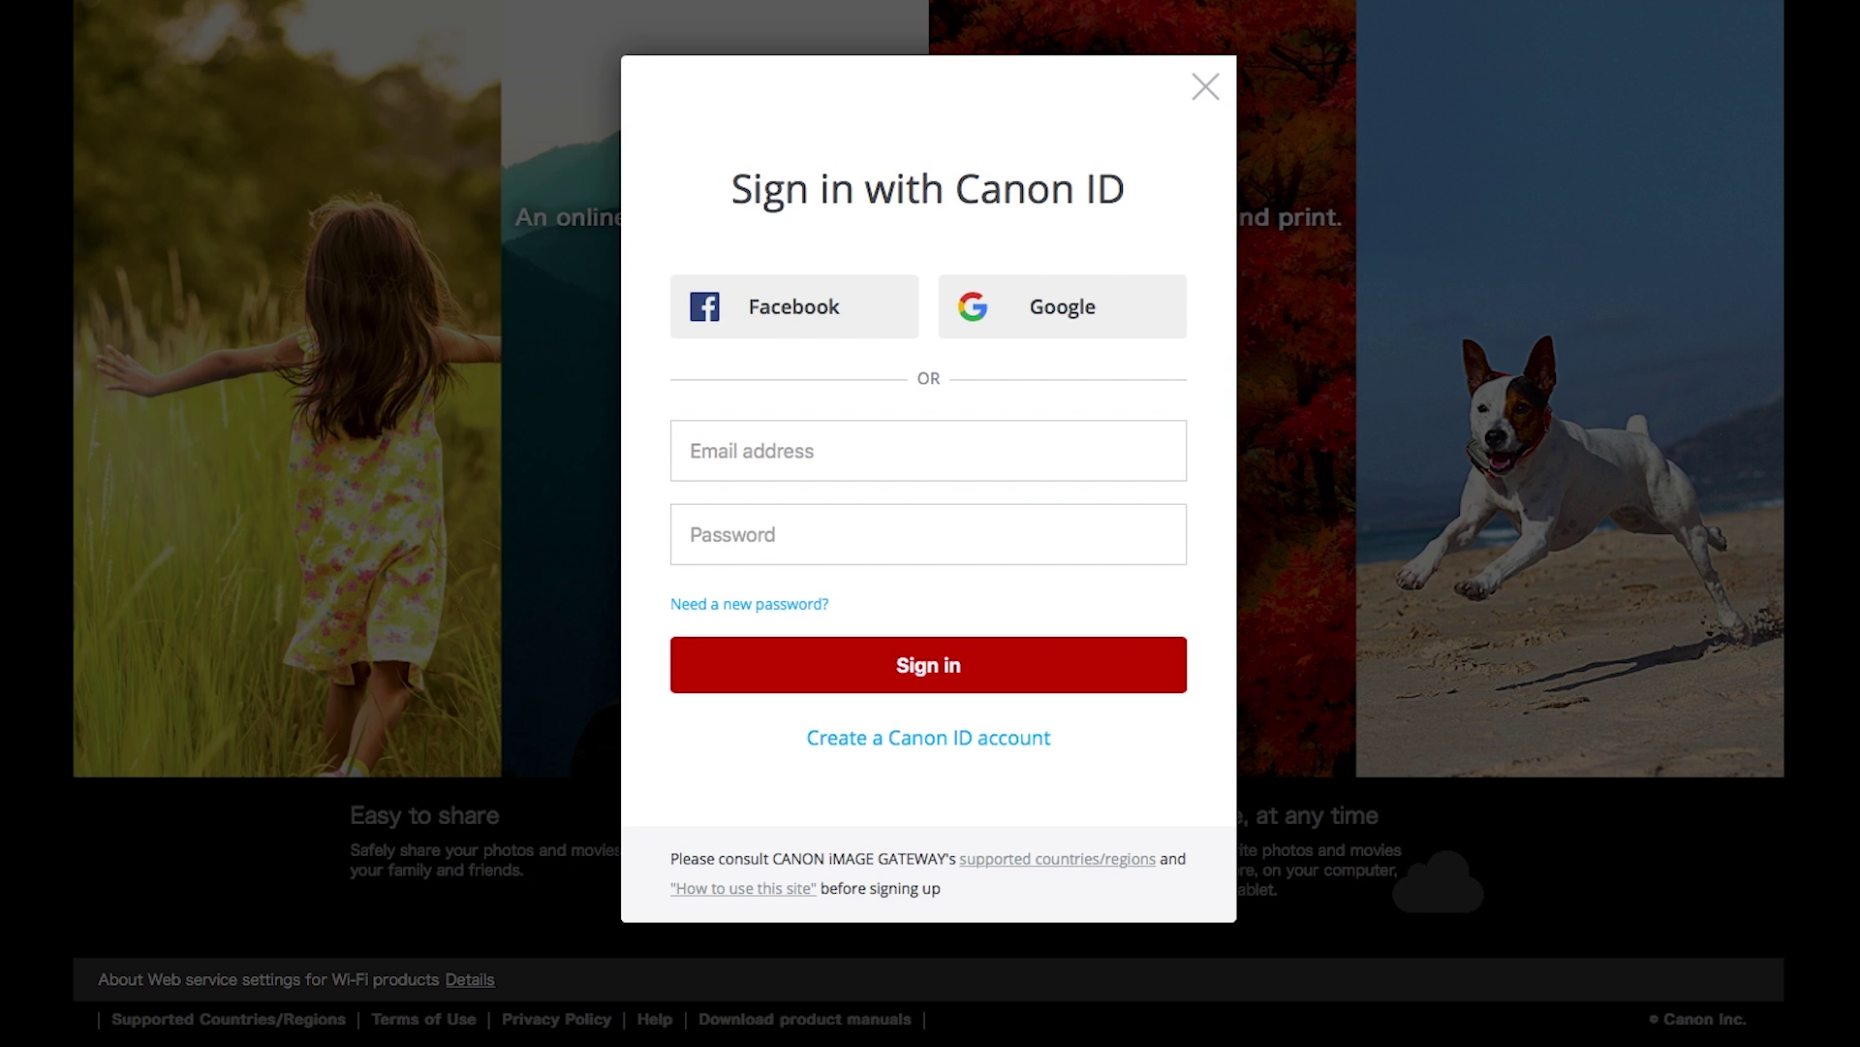
# Choose to create a Canon ID account by signing up with an email address.
pyautogui.click(945, 744)
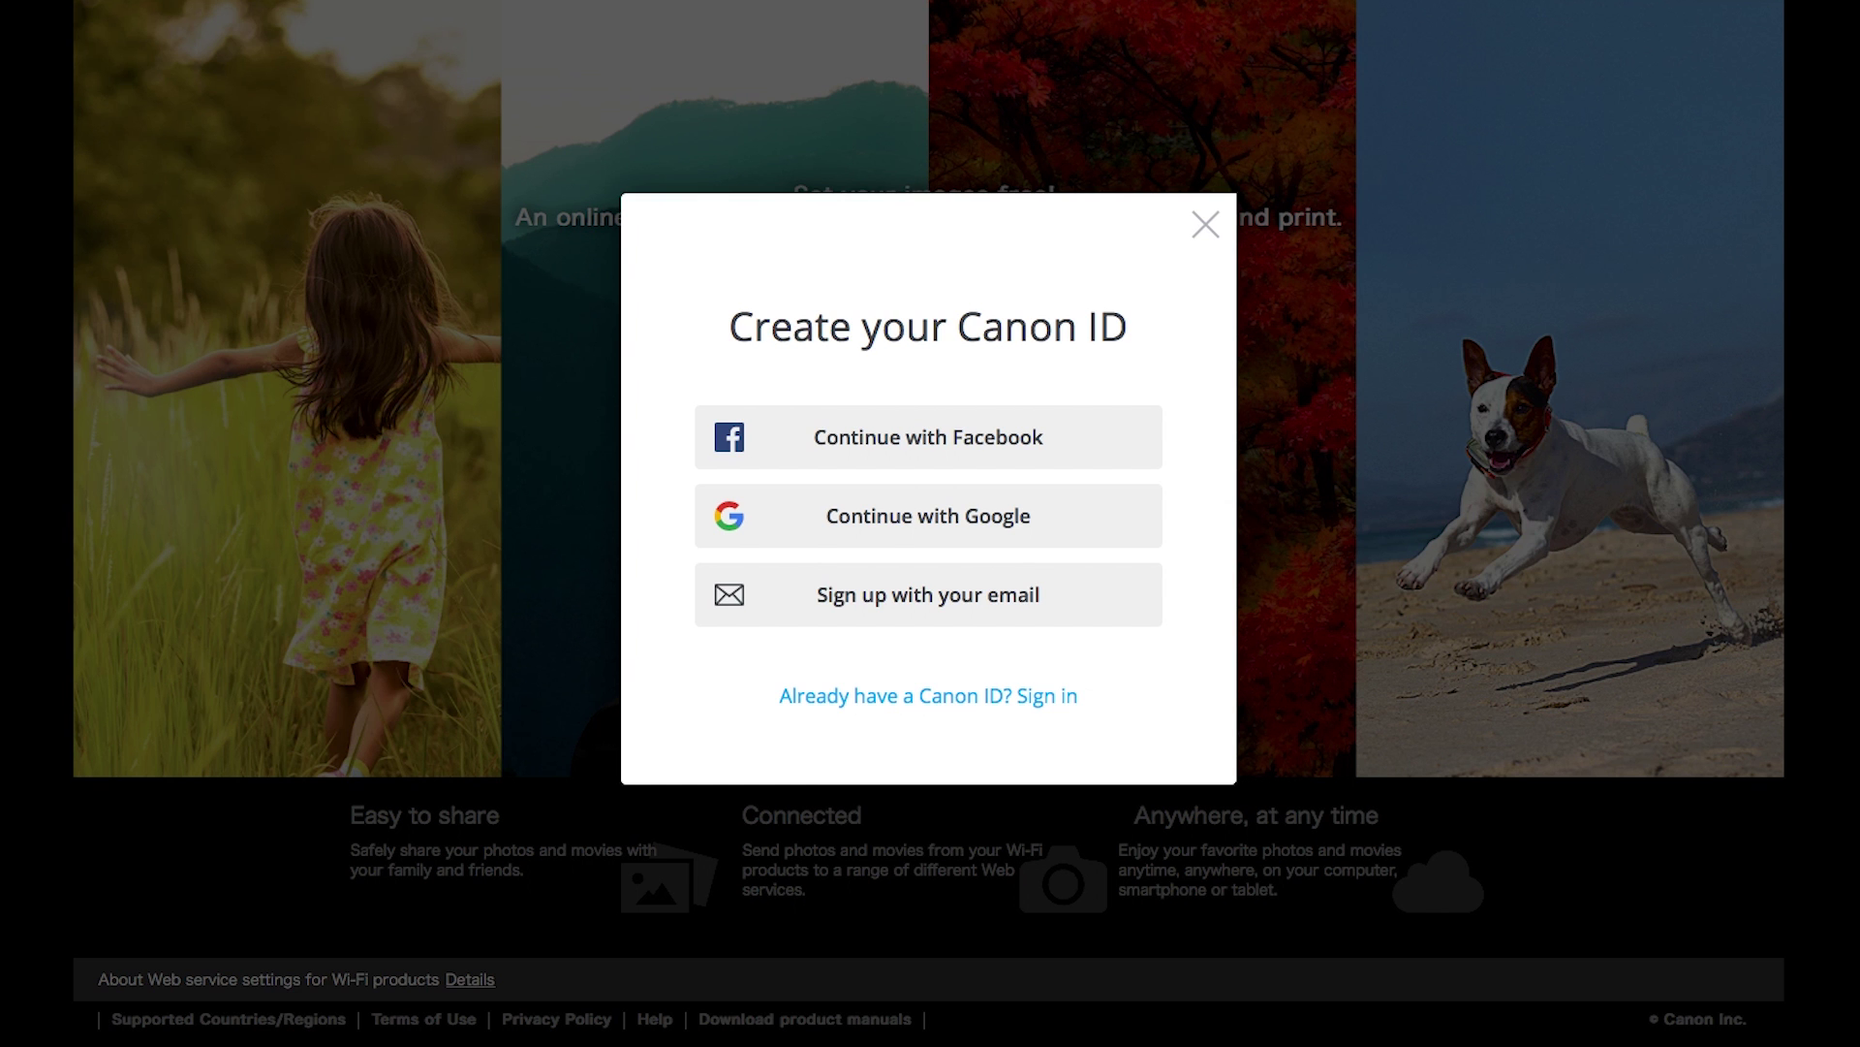
pyautogui.click(974, 594)
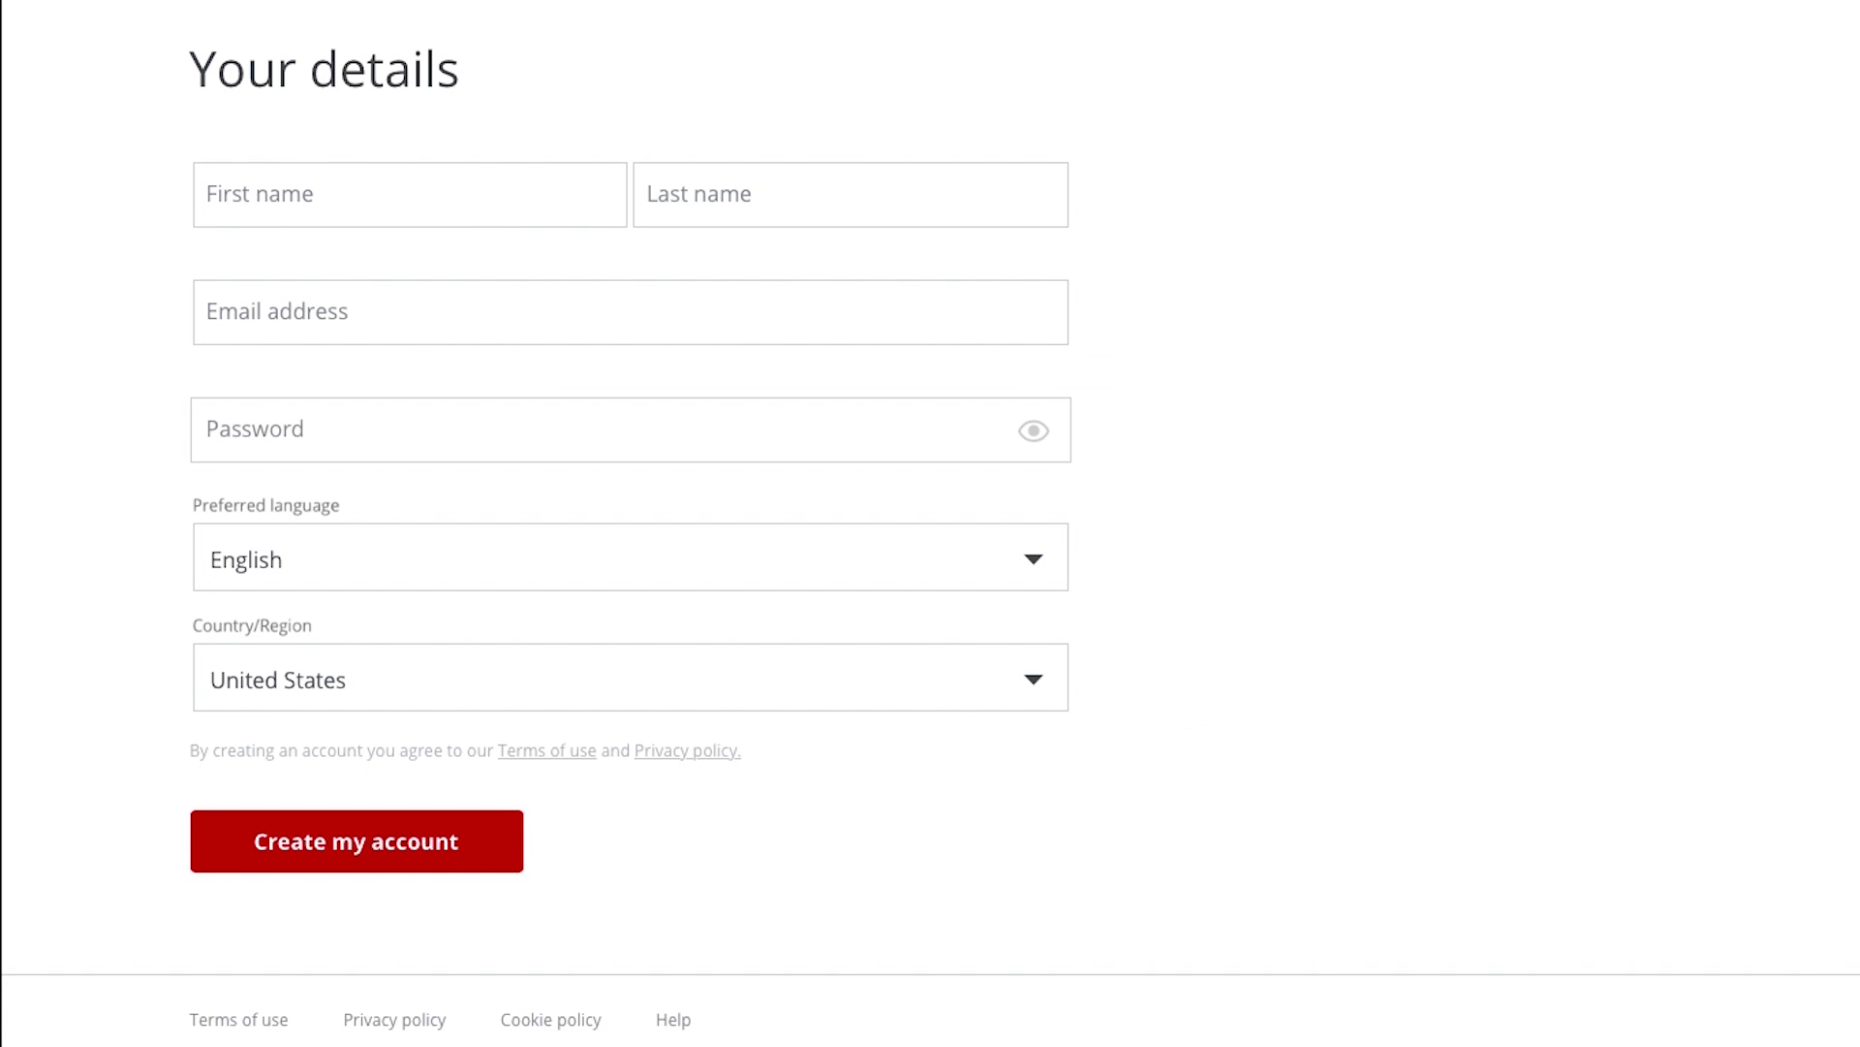
# Fill in first name, last name, email and a very strong password, then create the account.
pyautogui.click(565, 195)
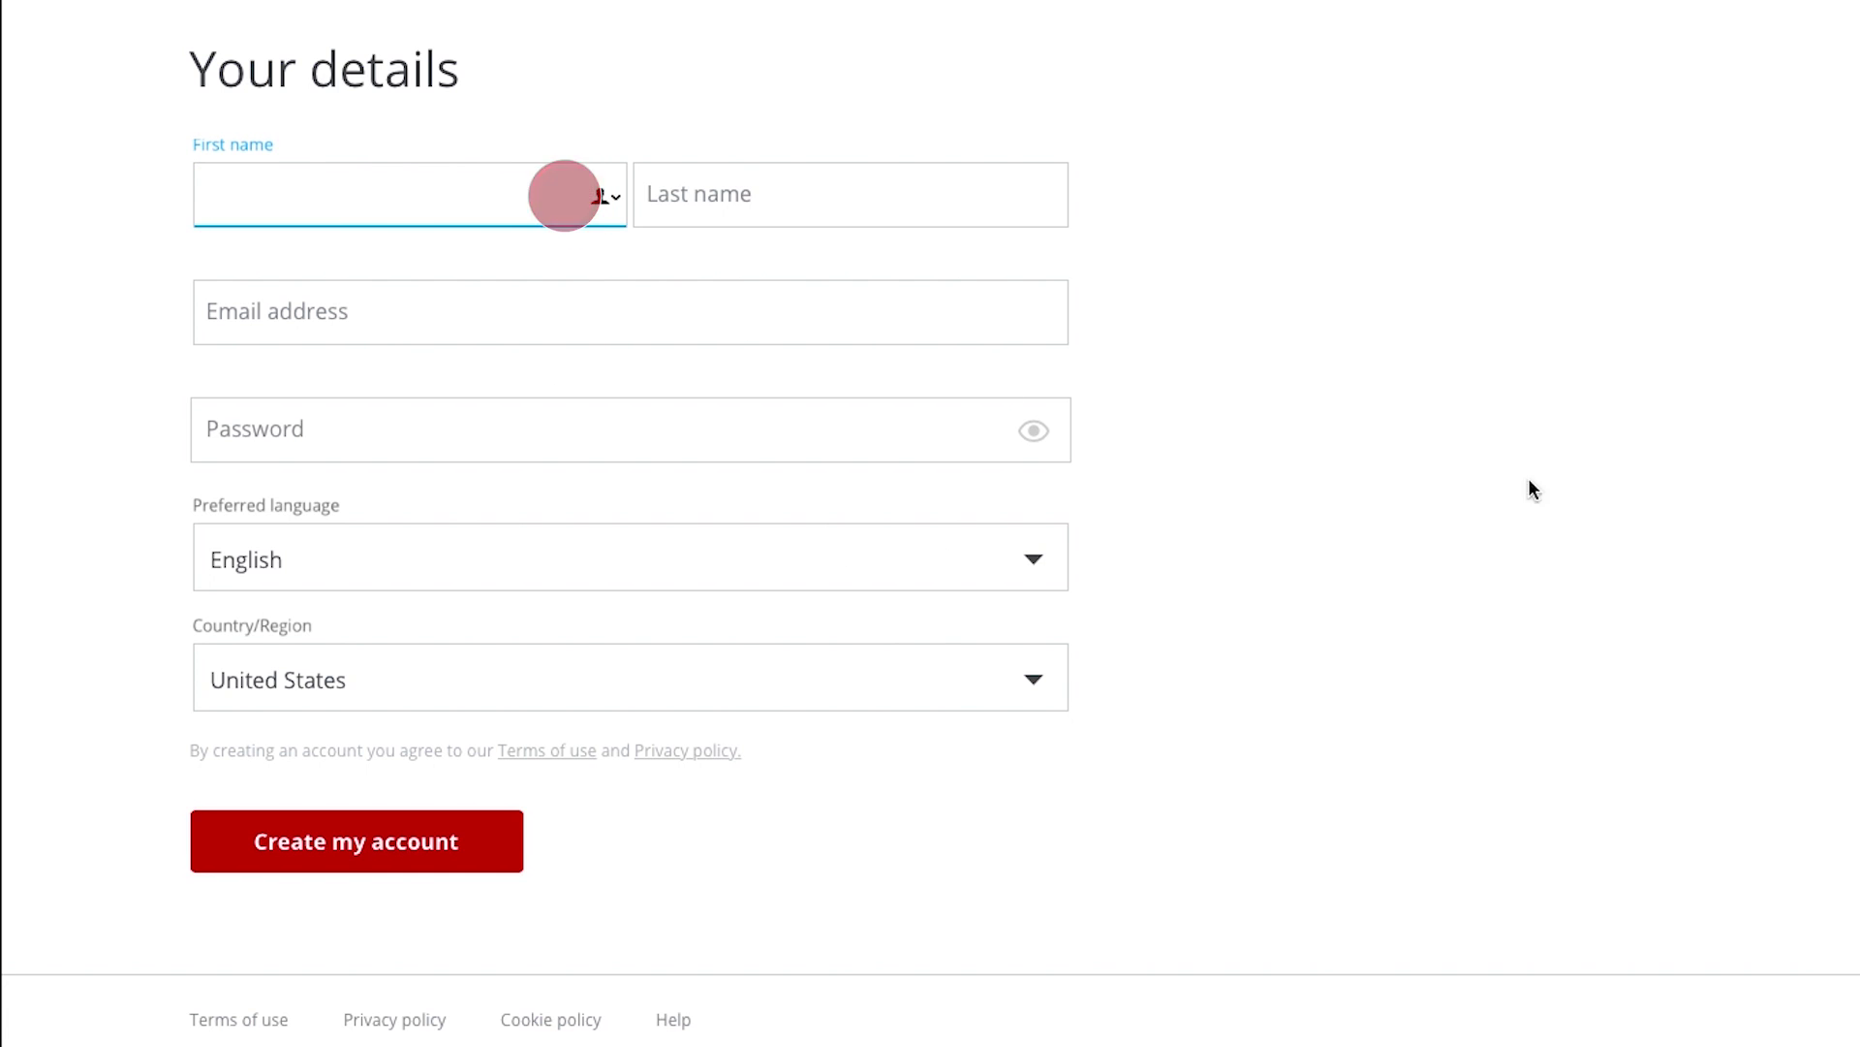
pyautogui.write('Canon')
pyautogui.press('Tab')
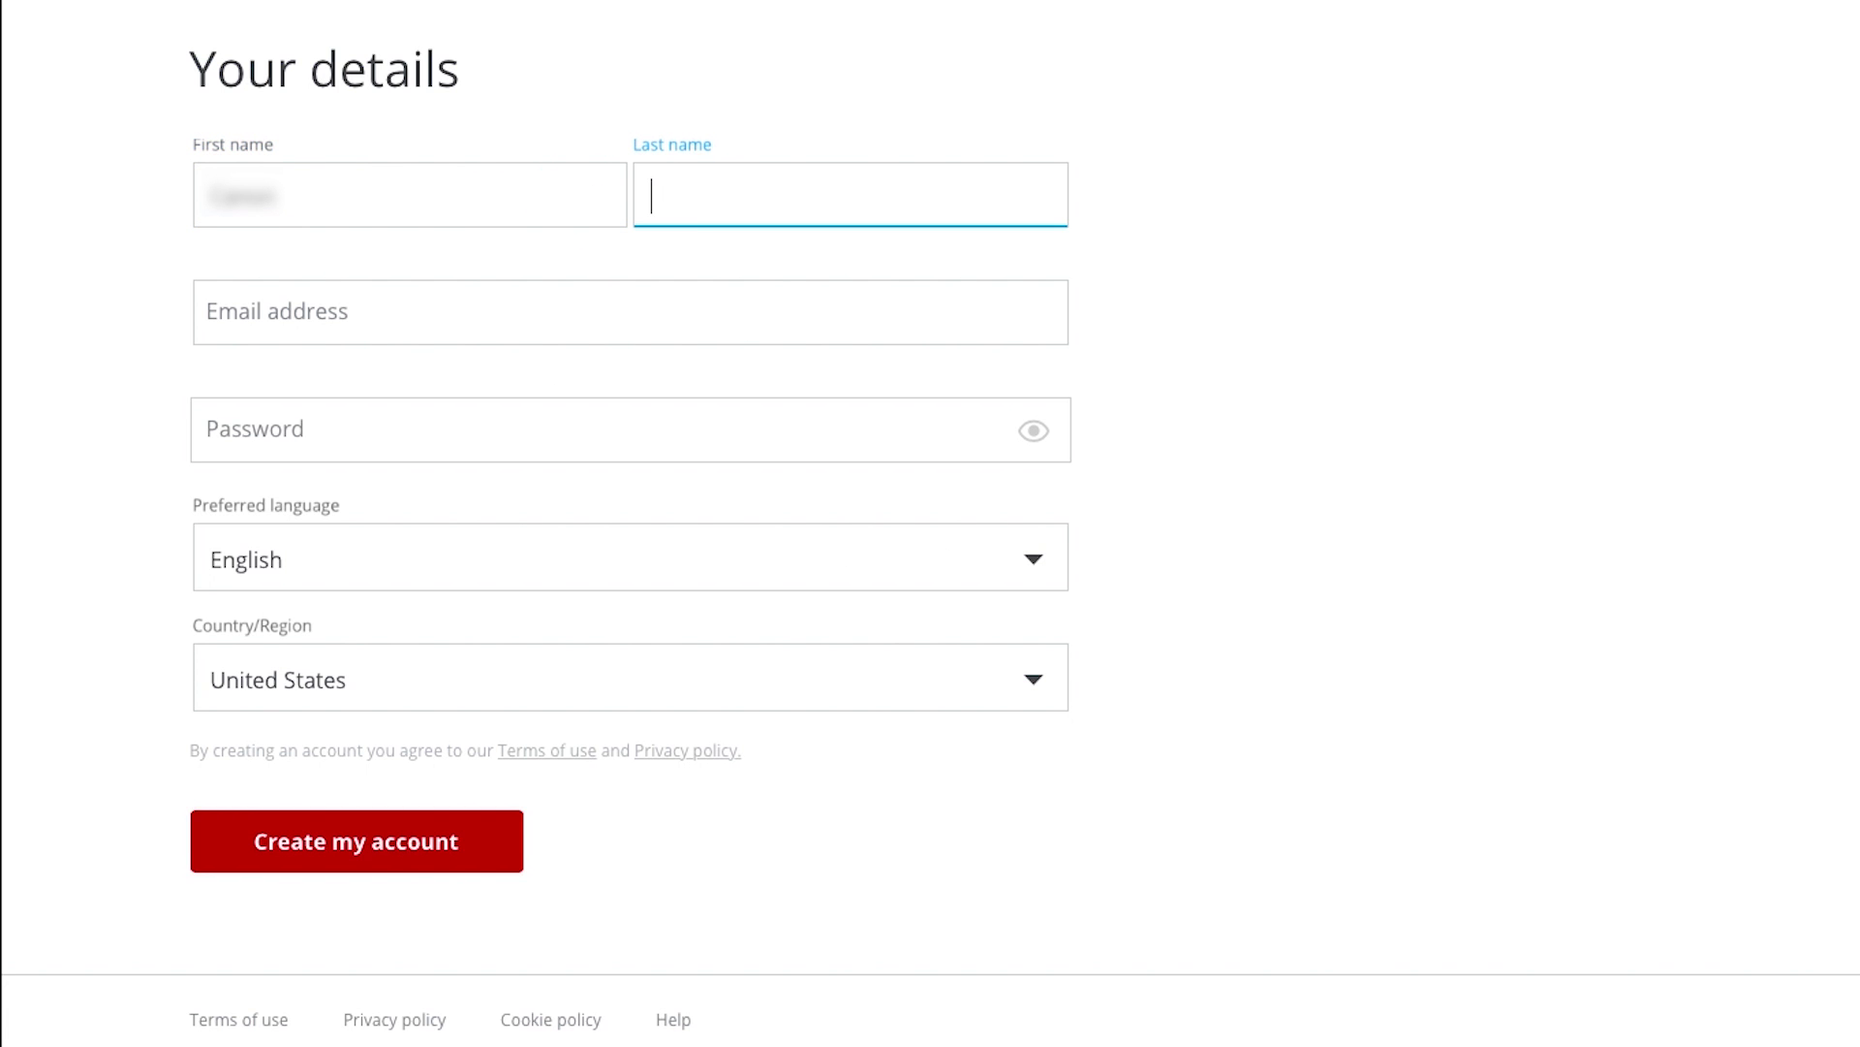
pyautogui.write('Customer')
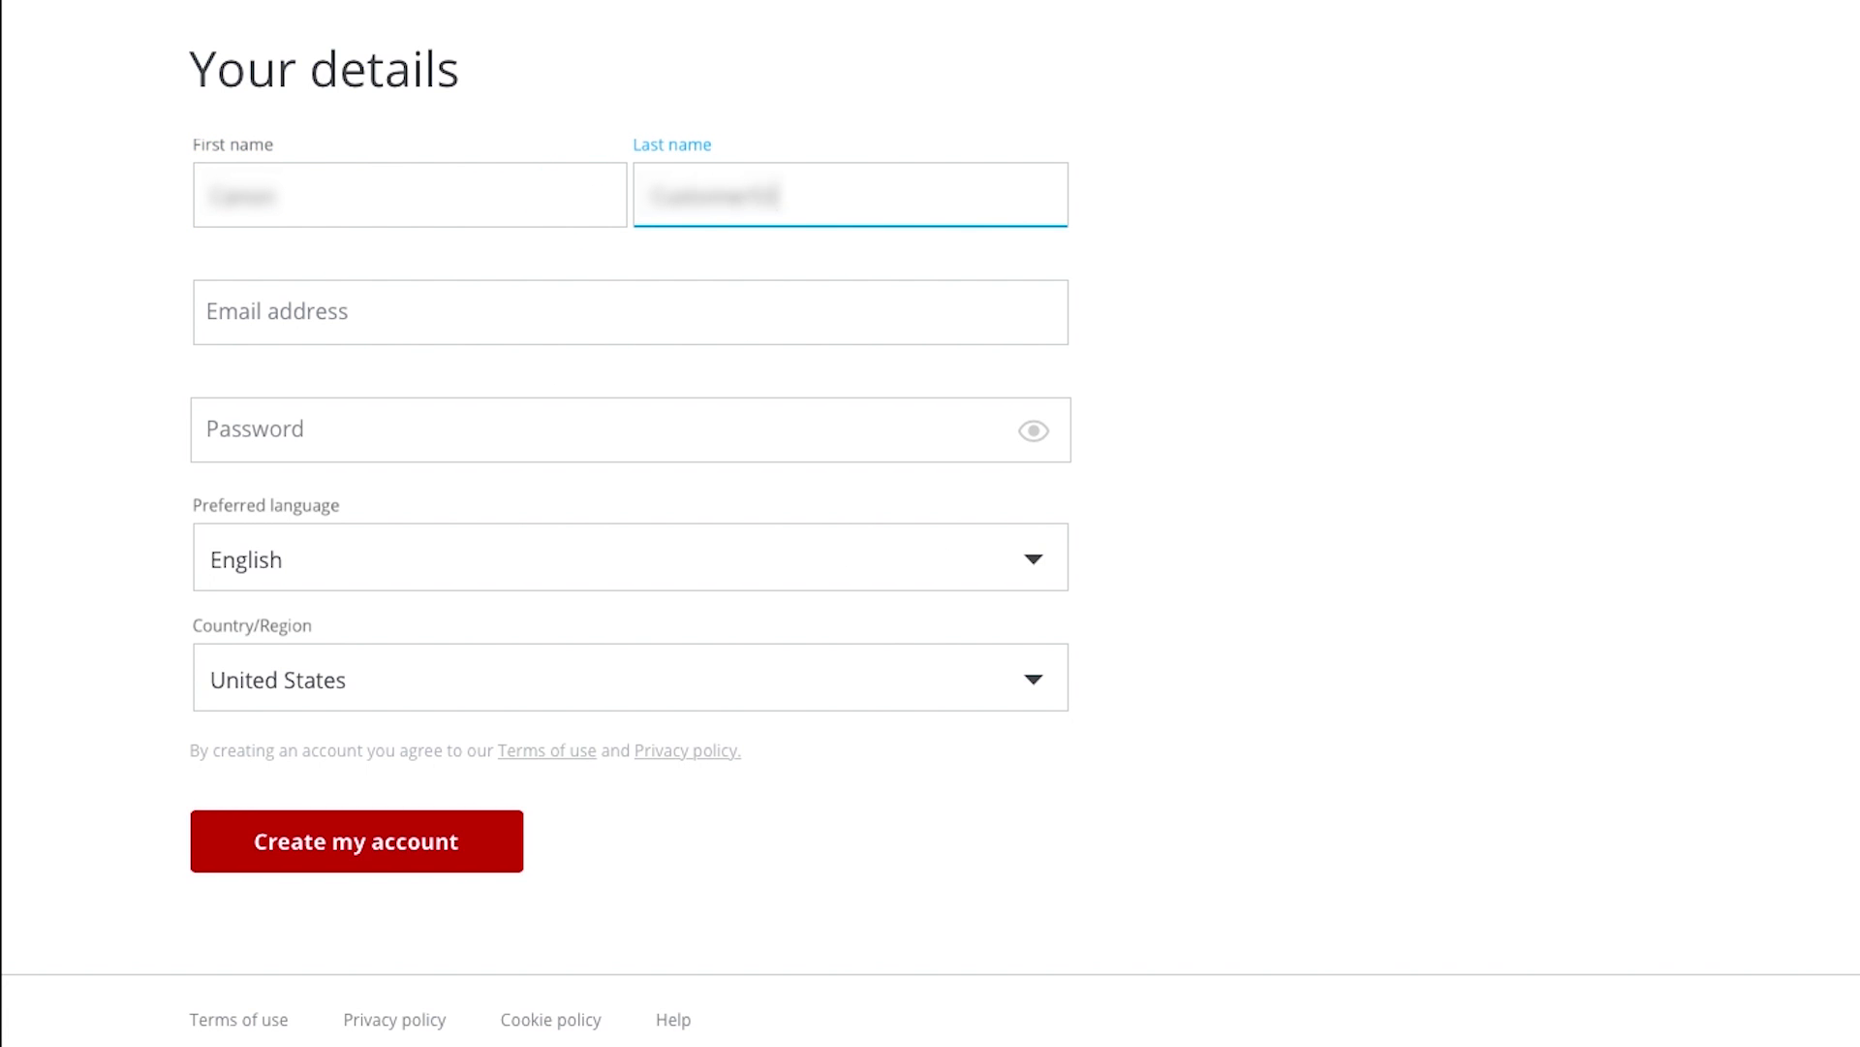
pyautogui.click(808, 312)
pyautogui.write('Canon')
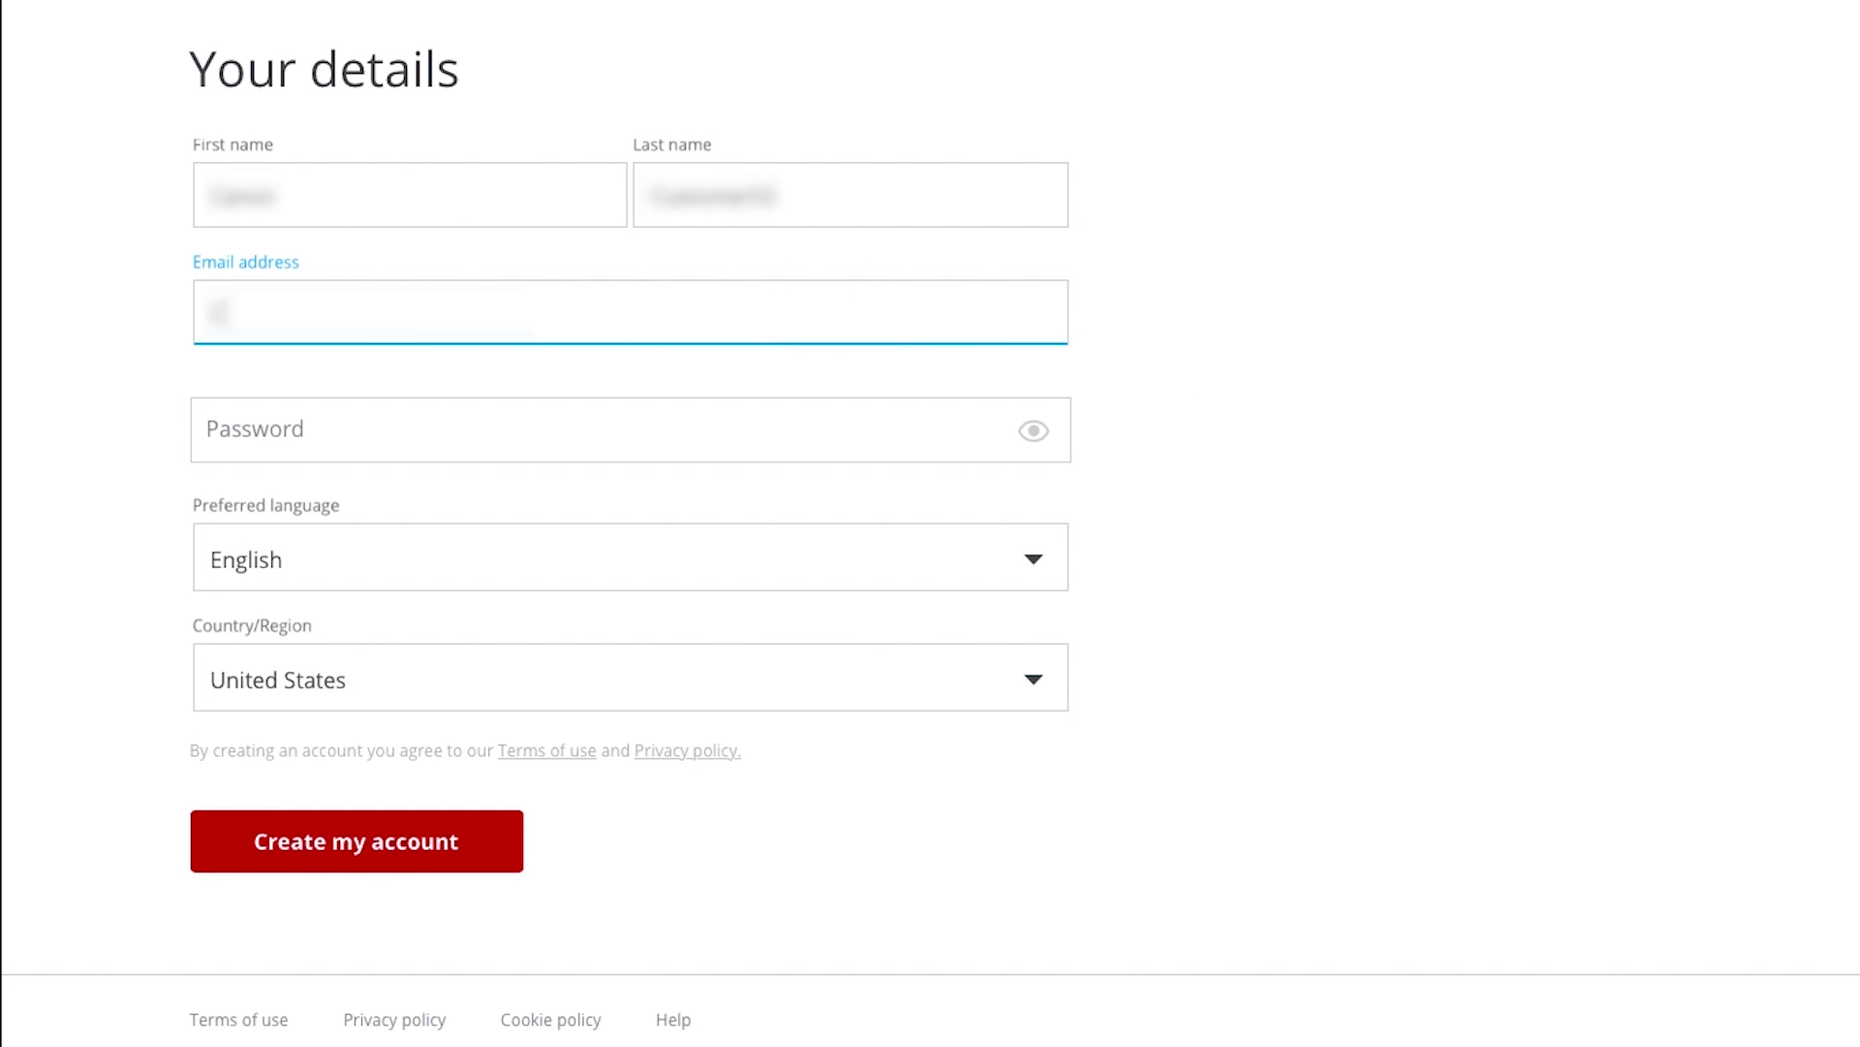
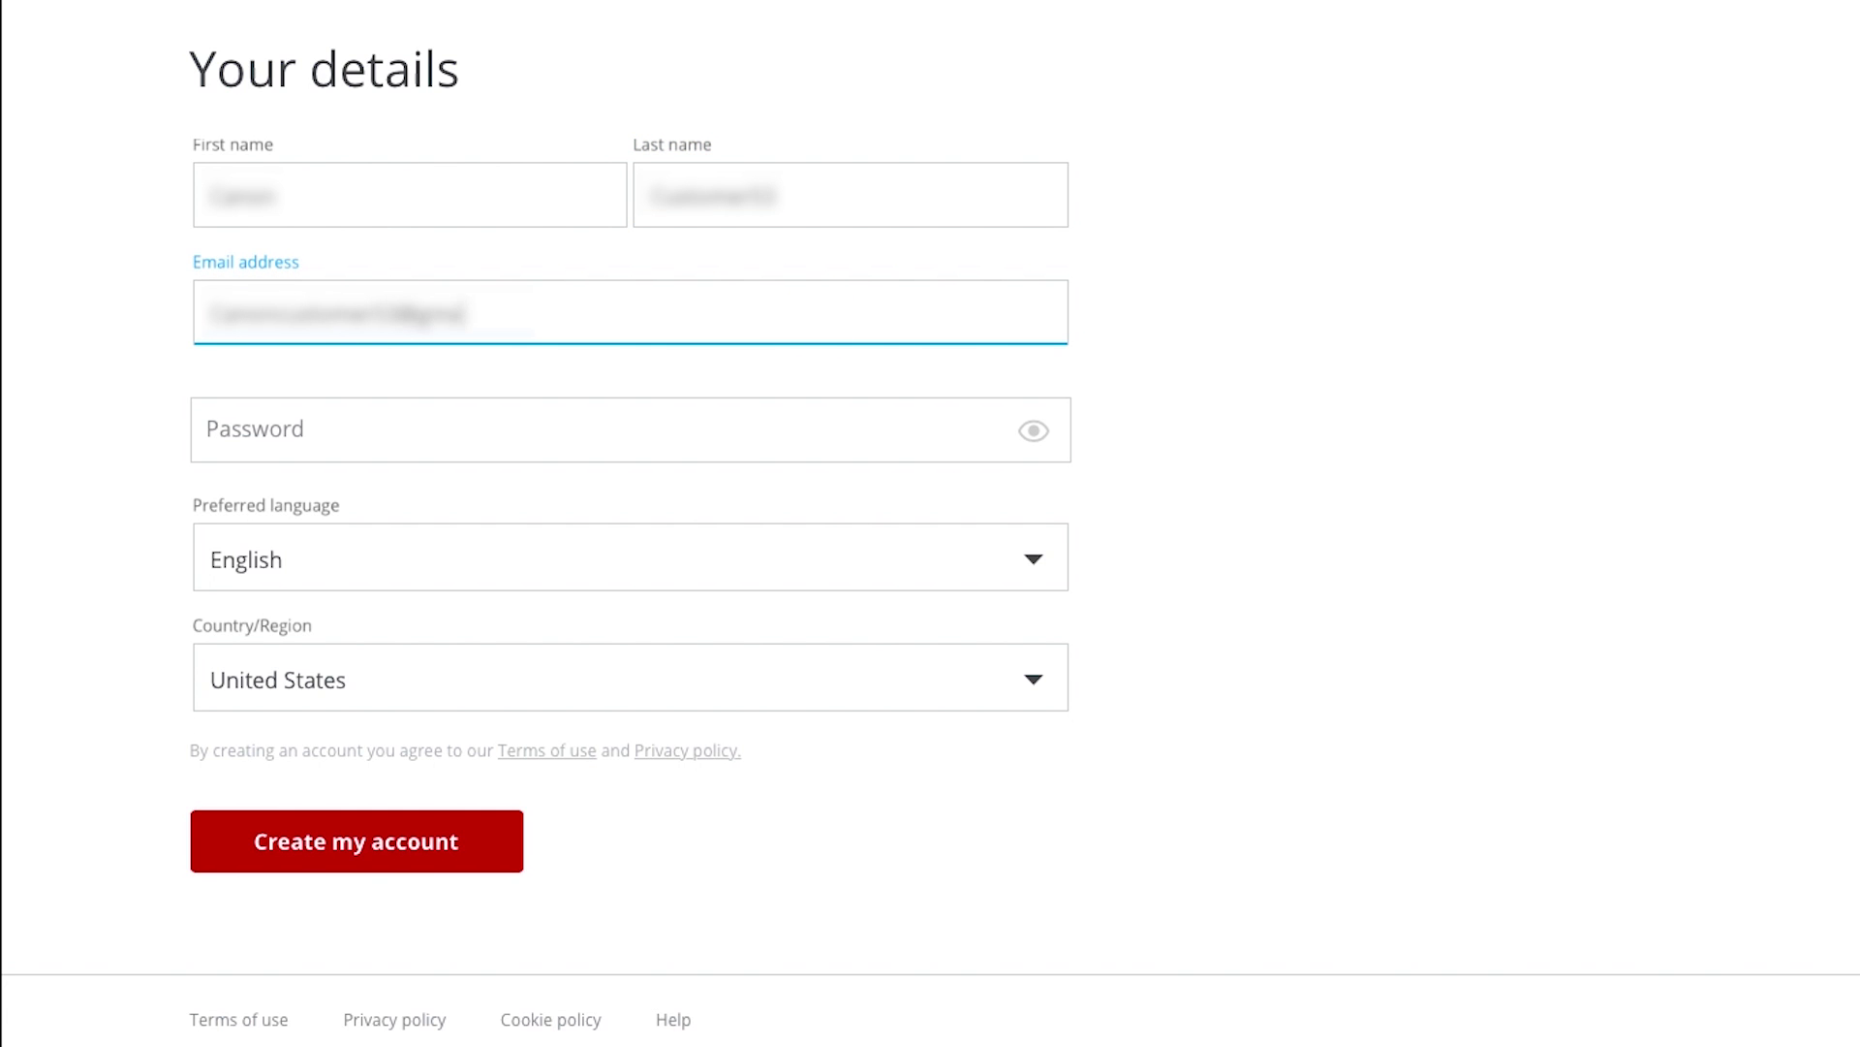
pyautogui.click(817, 431)
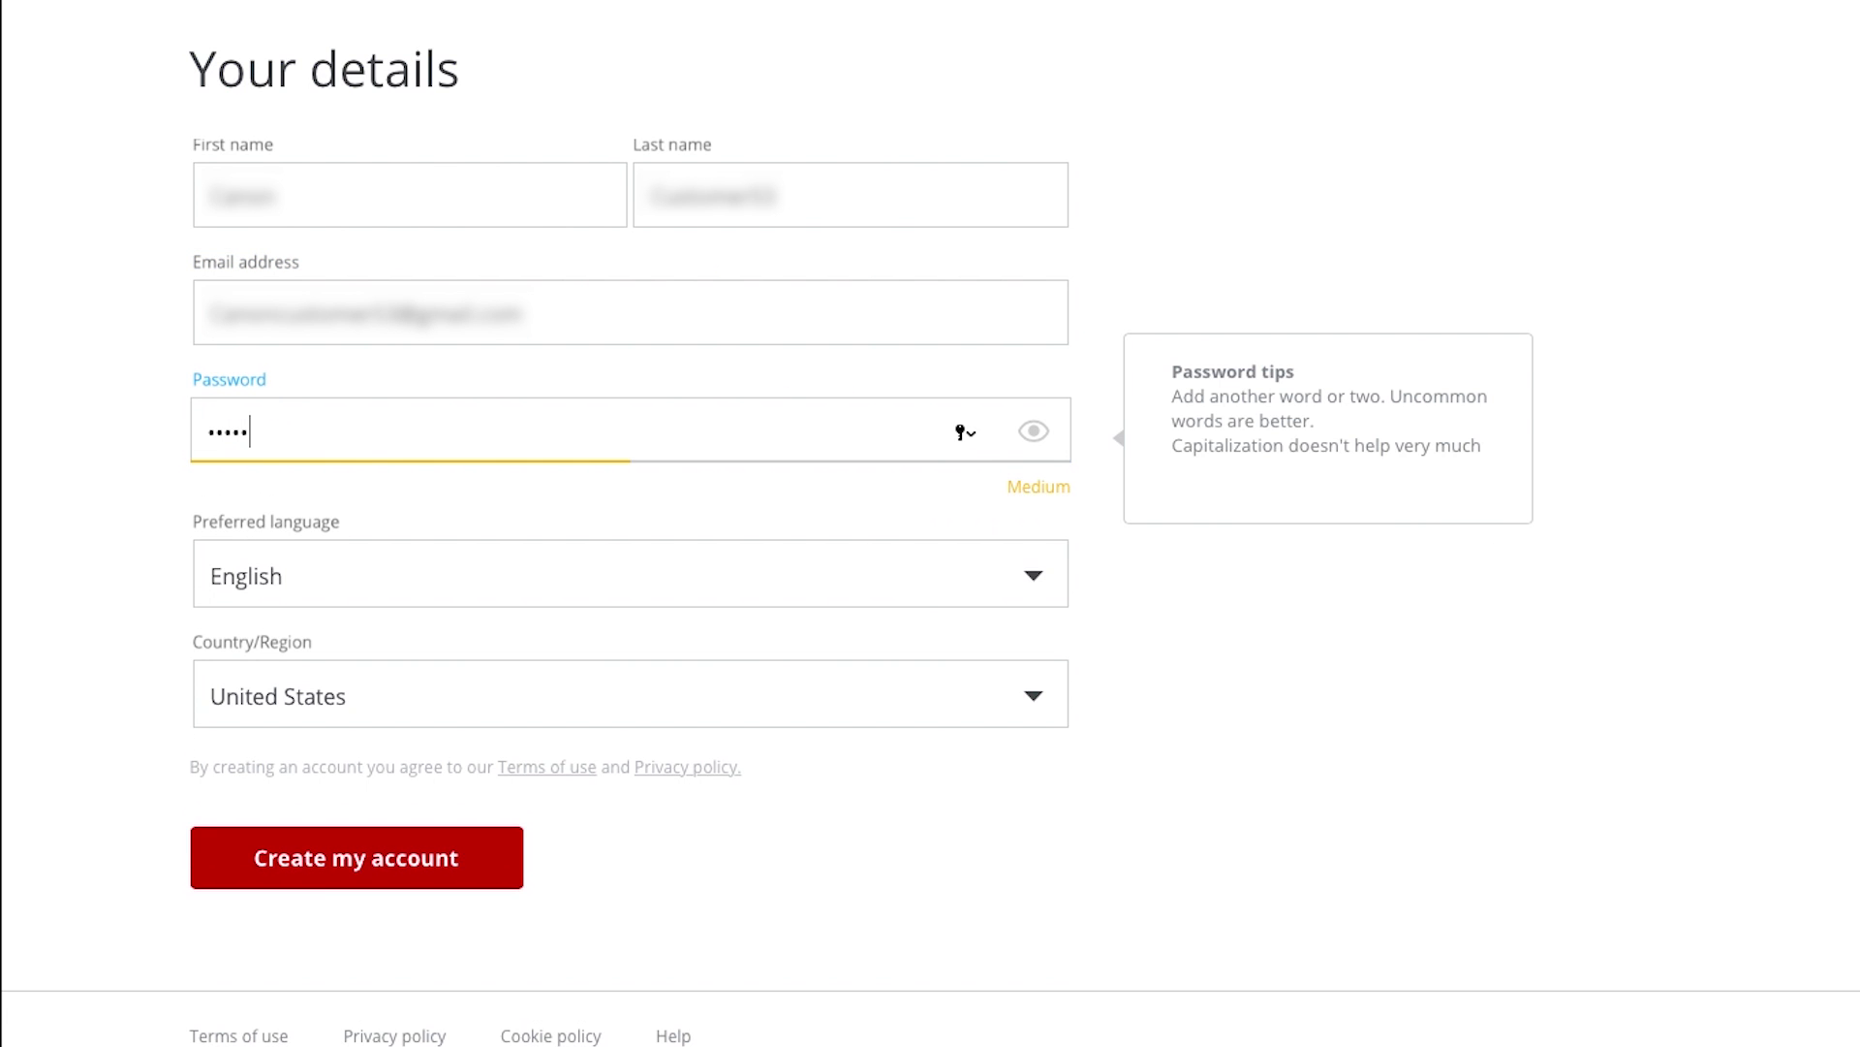
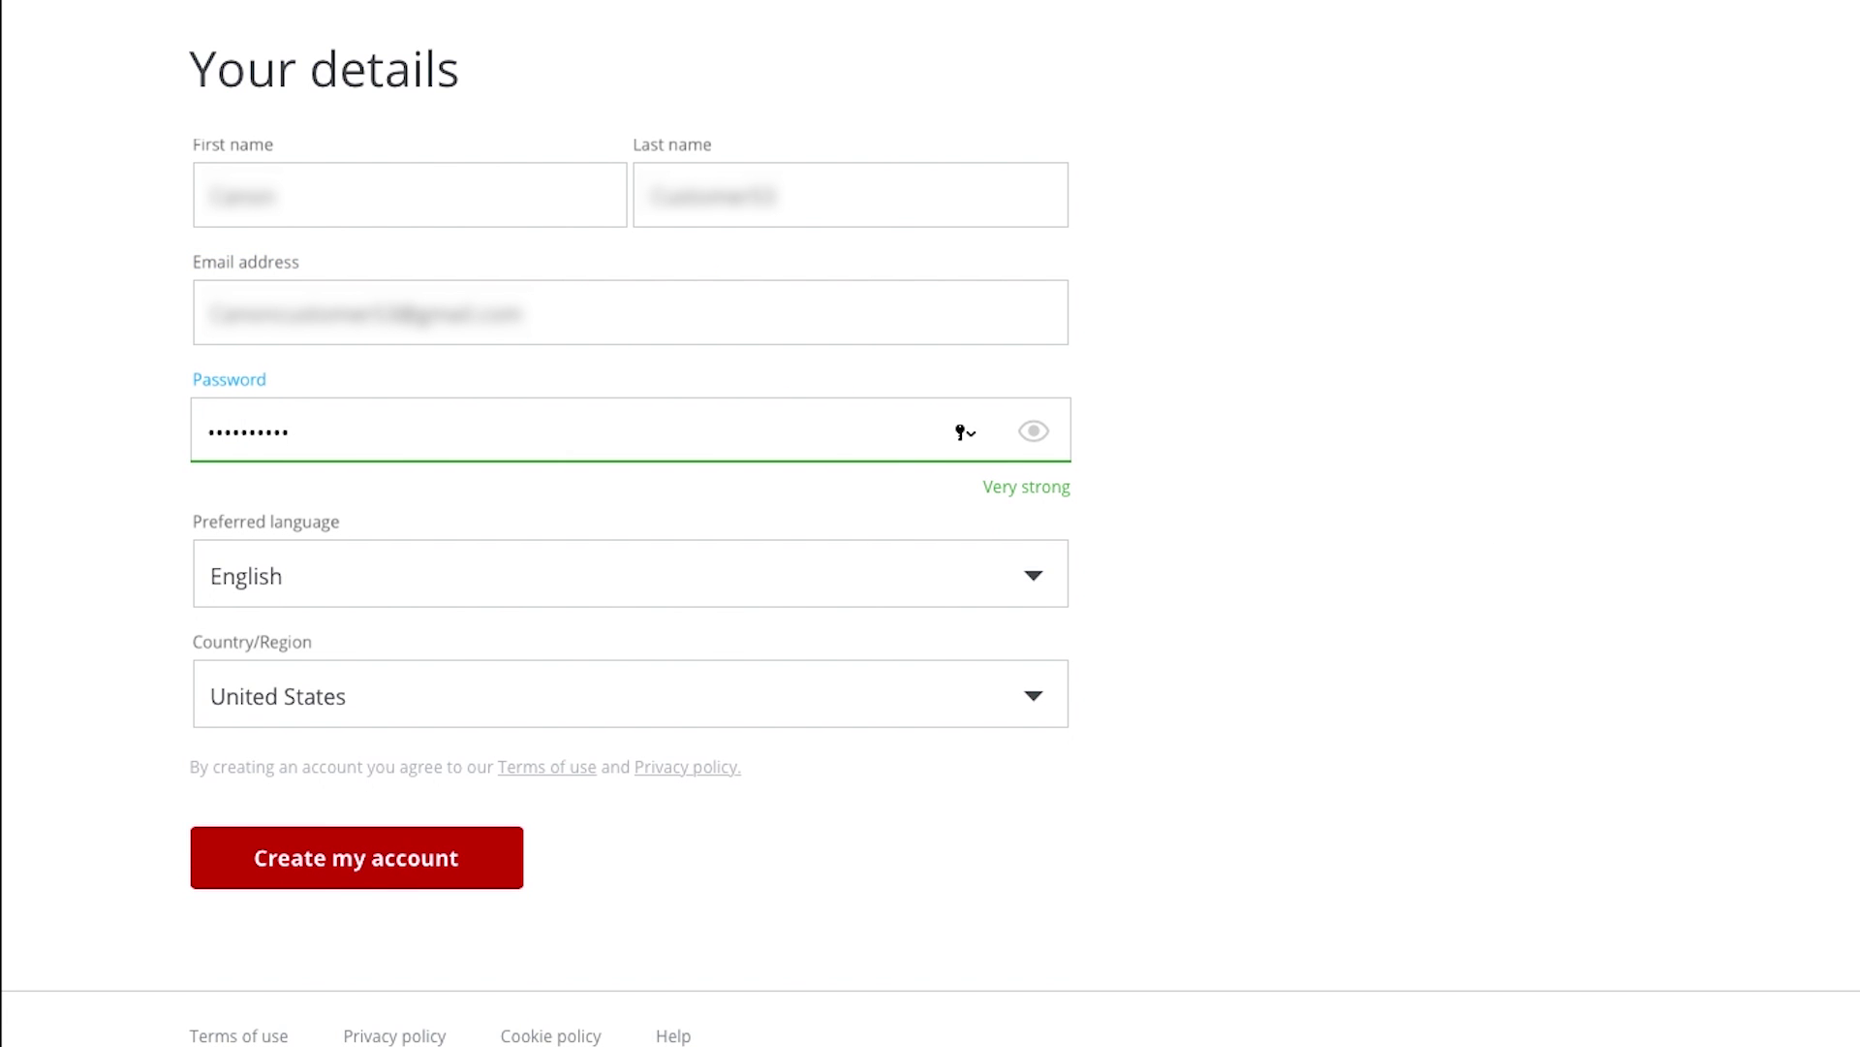
pyautogui.click(353, 858)
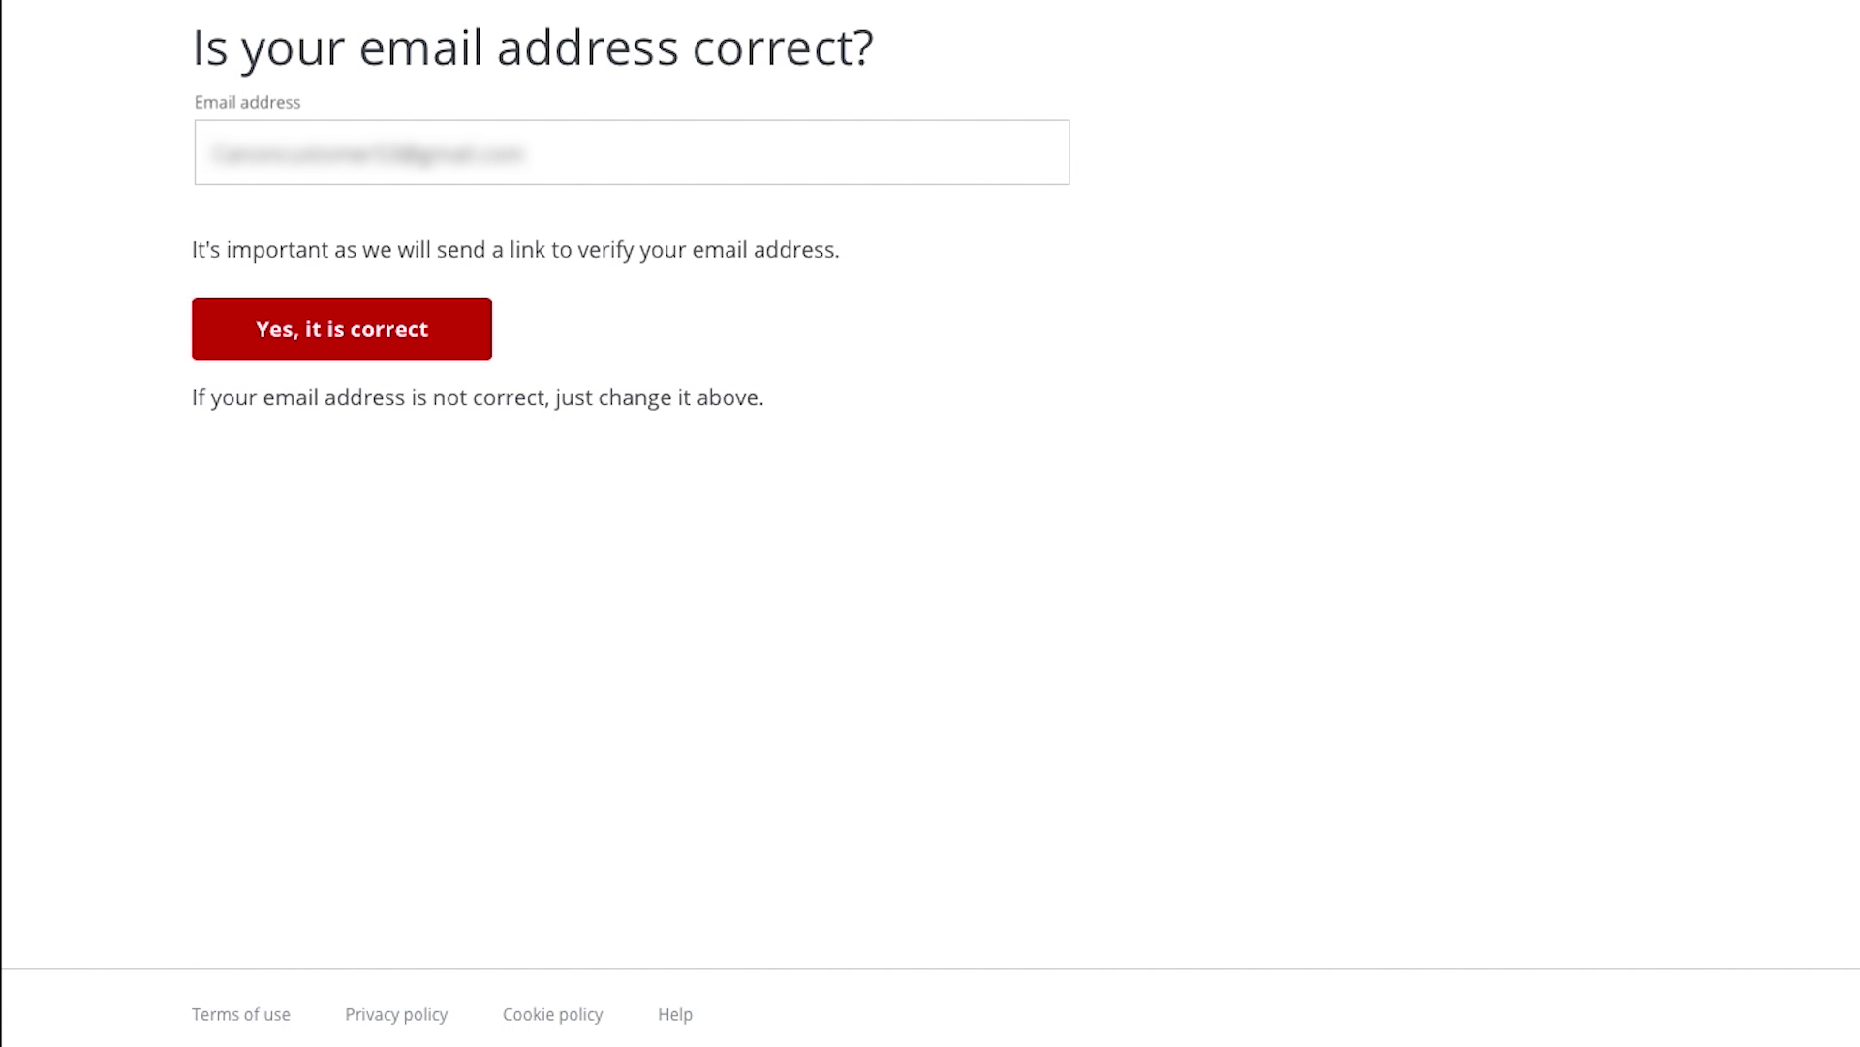
# Confirm the account email address with 'Yes, it is correct'.
pyautogui.click(354, 329)
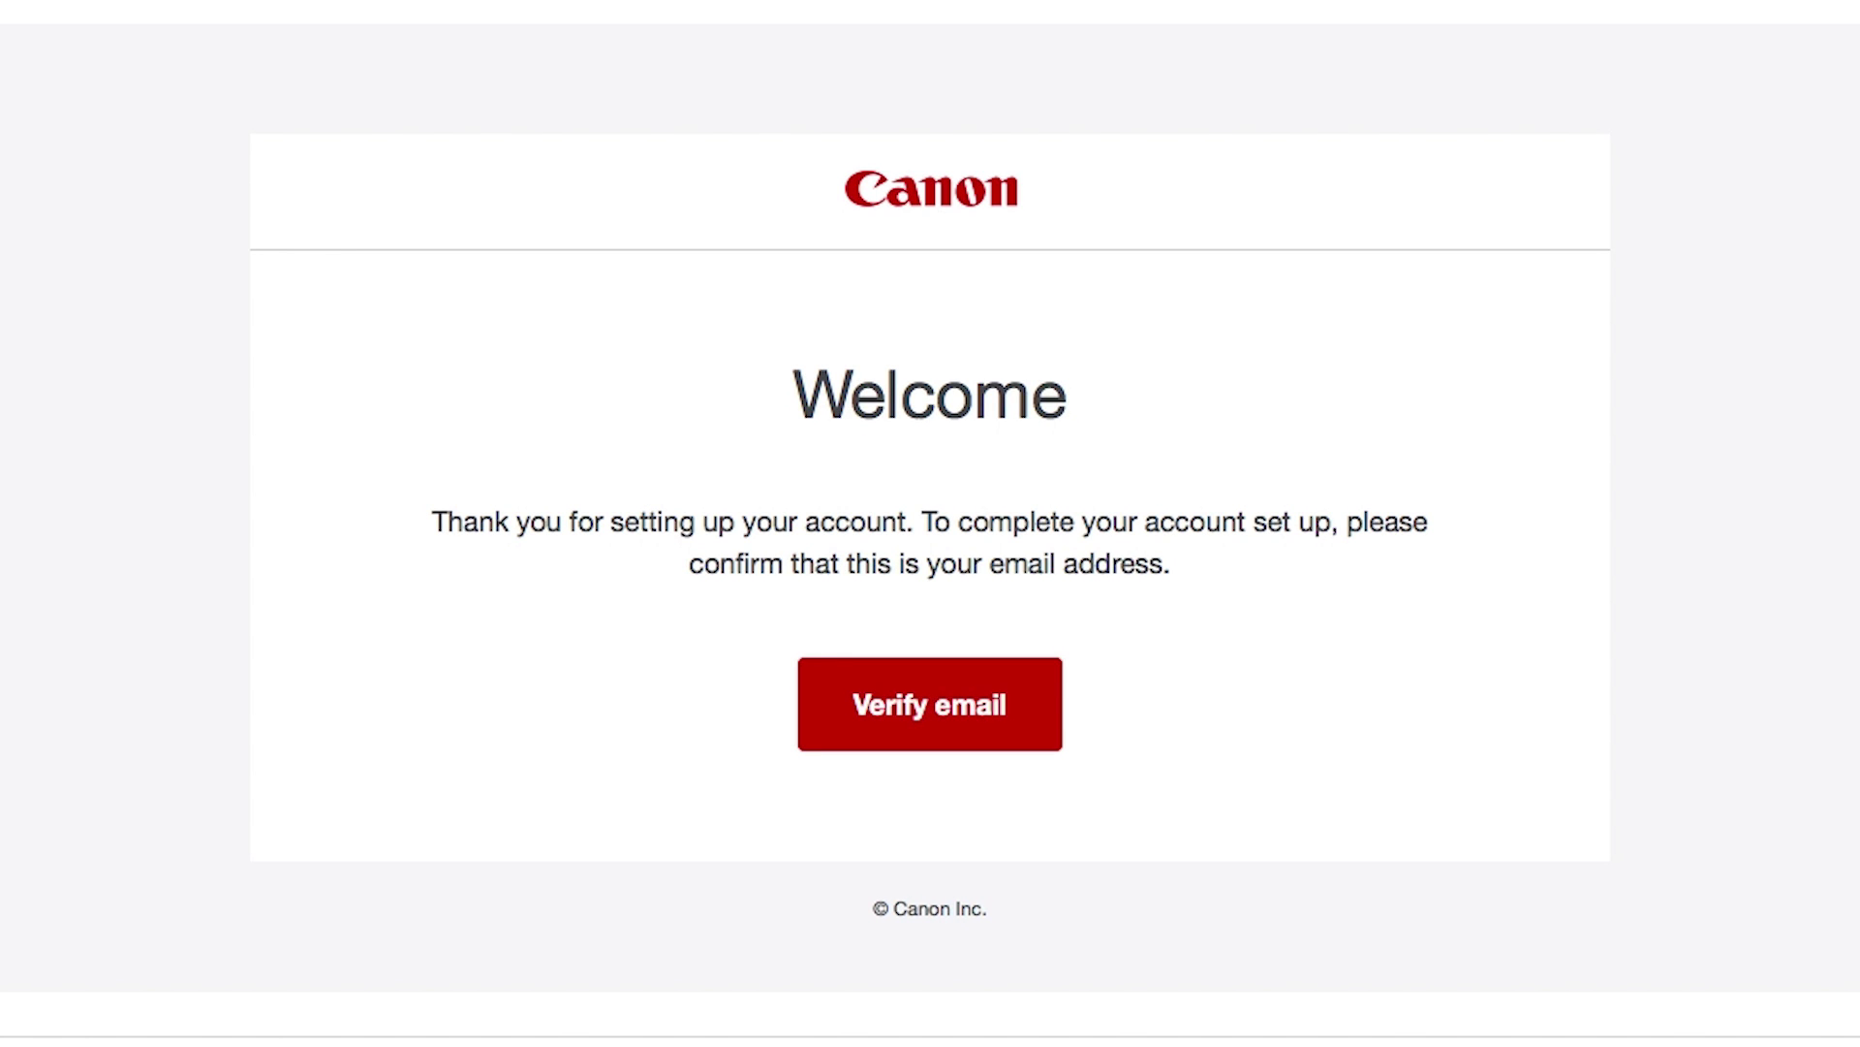
# Verify the Canon ID email address from the Canon welcome email.
pyautogui.click(943, 704)
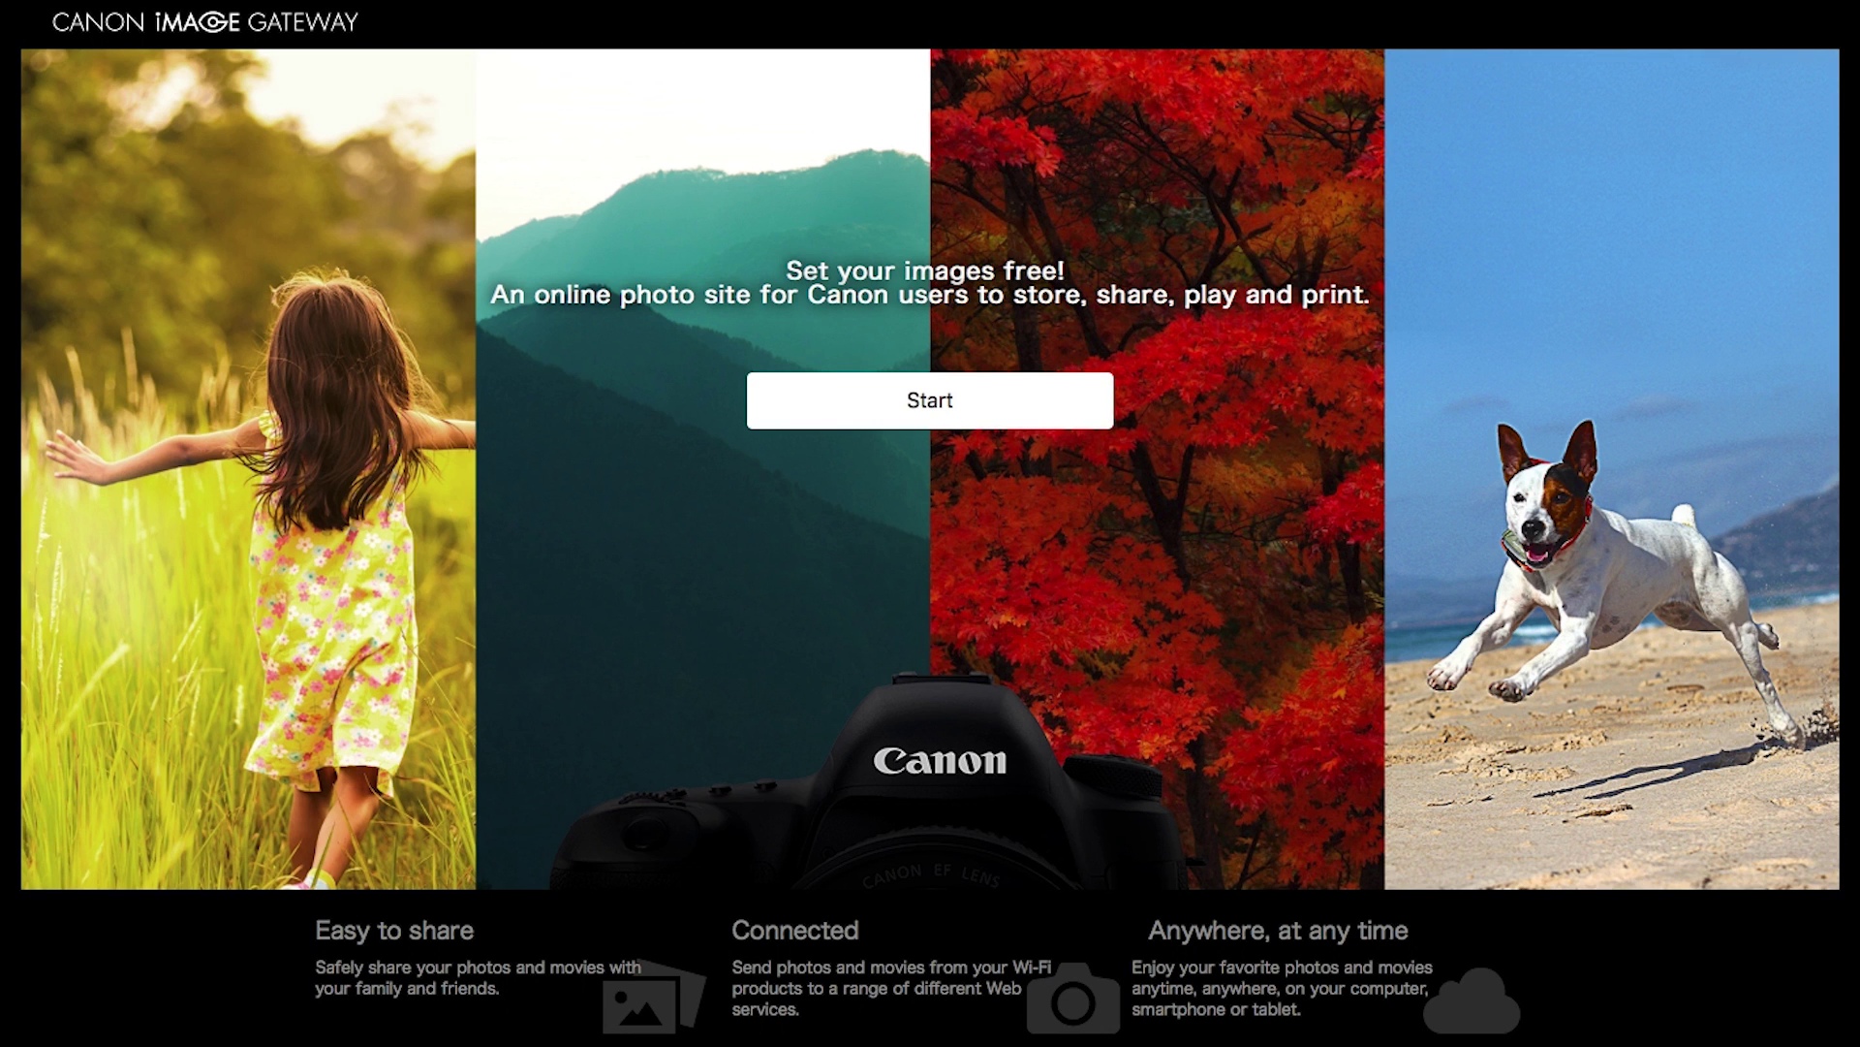
# Start the CANON iMAGE GATEWAY site from its landing page to reach the Terms of Use.
pyautogui.click(931, 399)
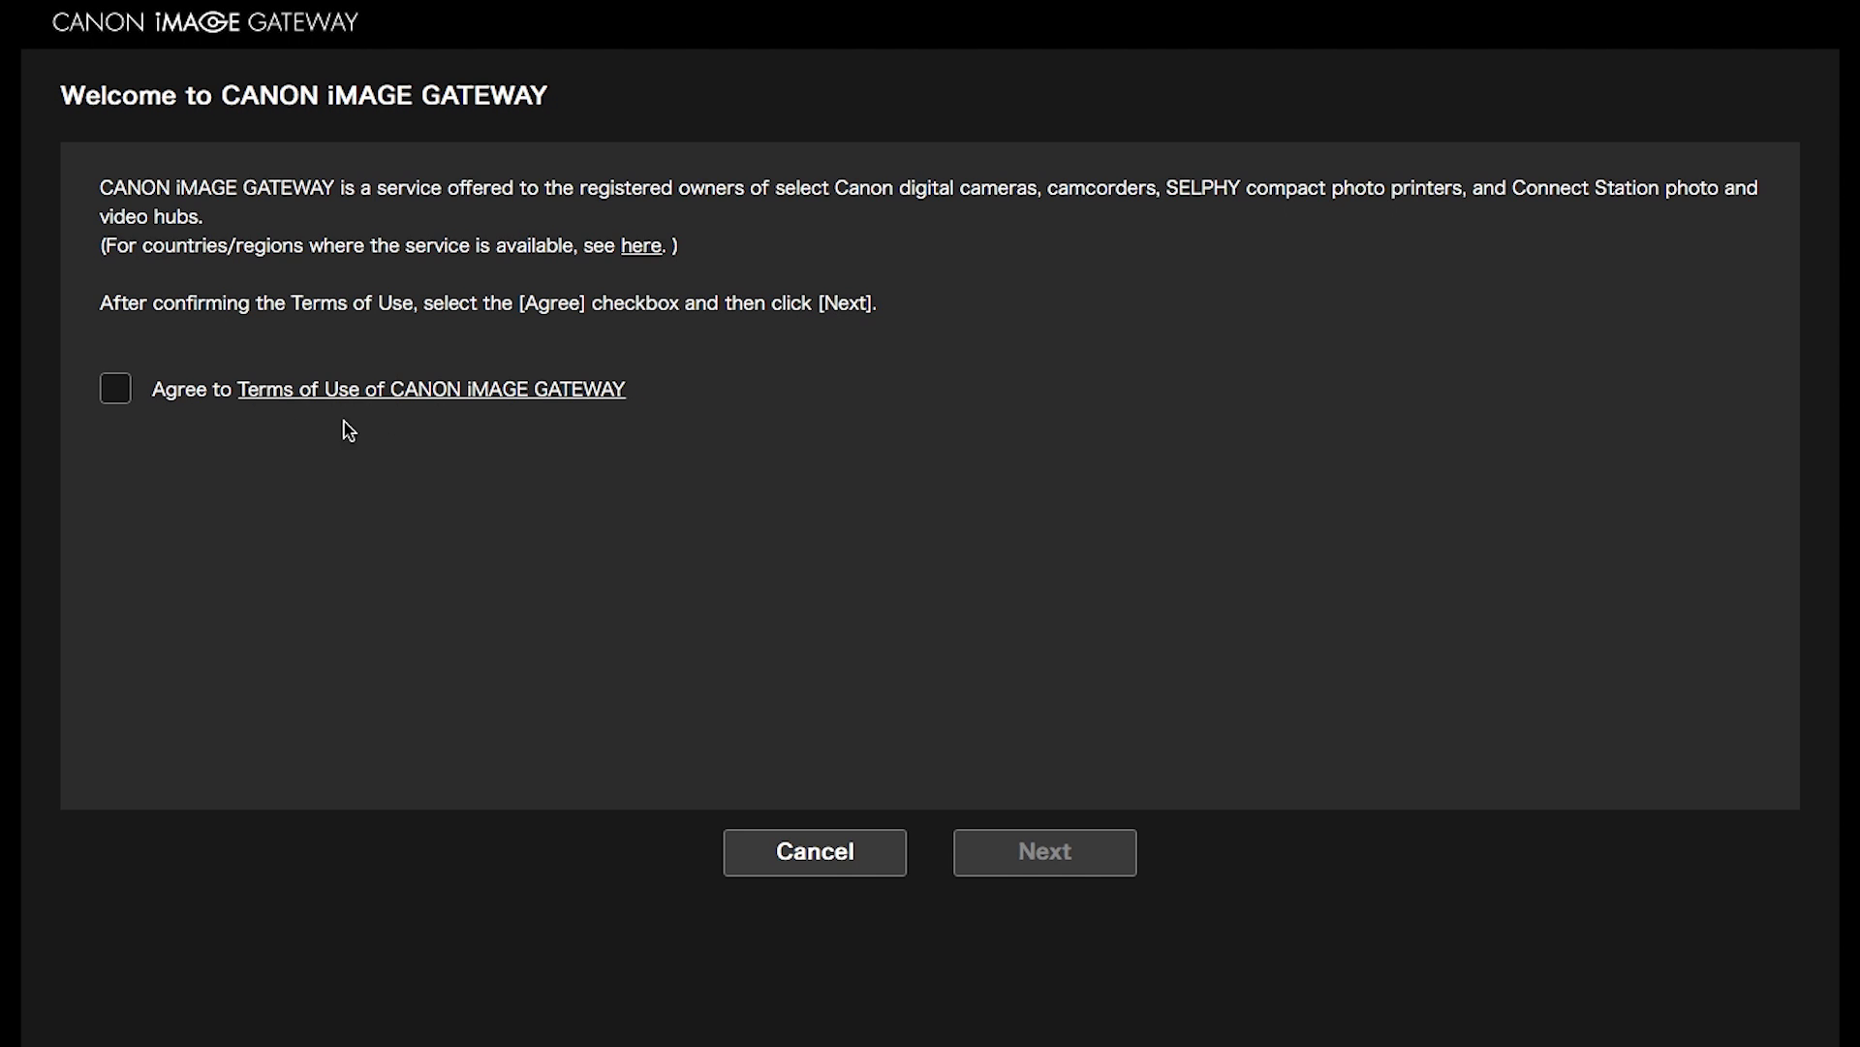
# Accept the Terms of Use, finish sign-up and dismiss the Thank you dialog to reach Available services.
pyautogui.click(114, 391)
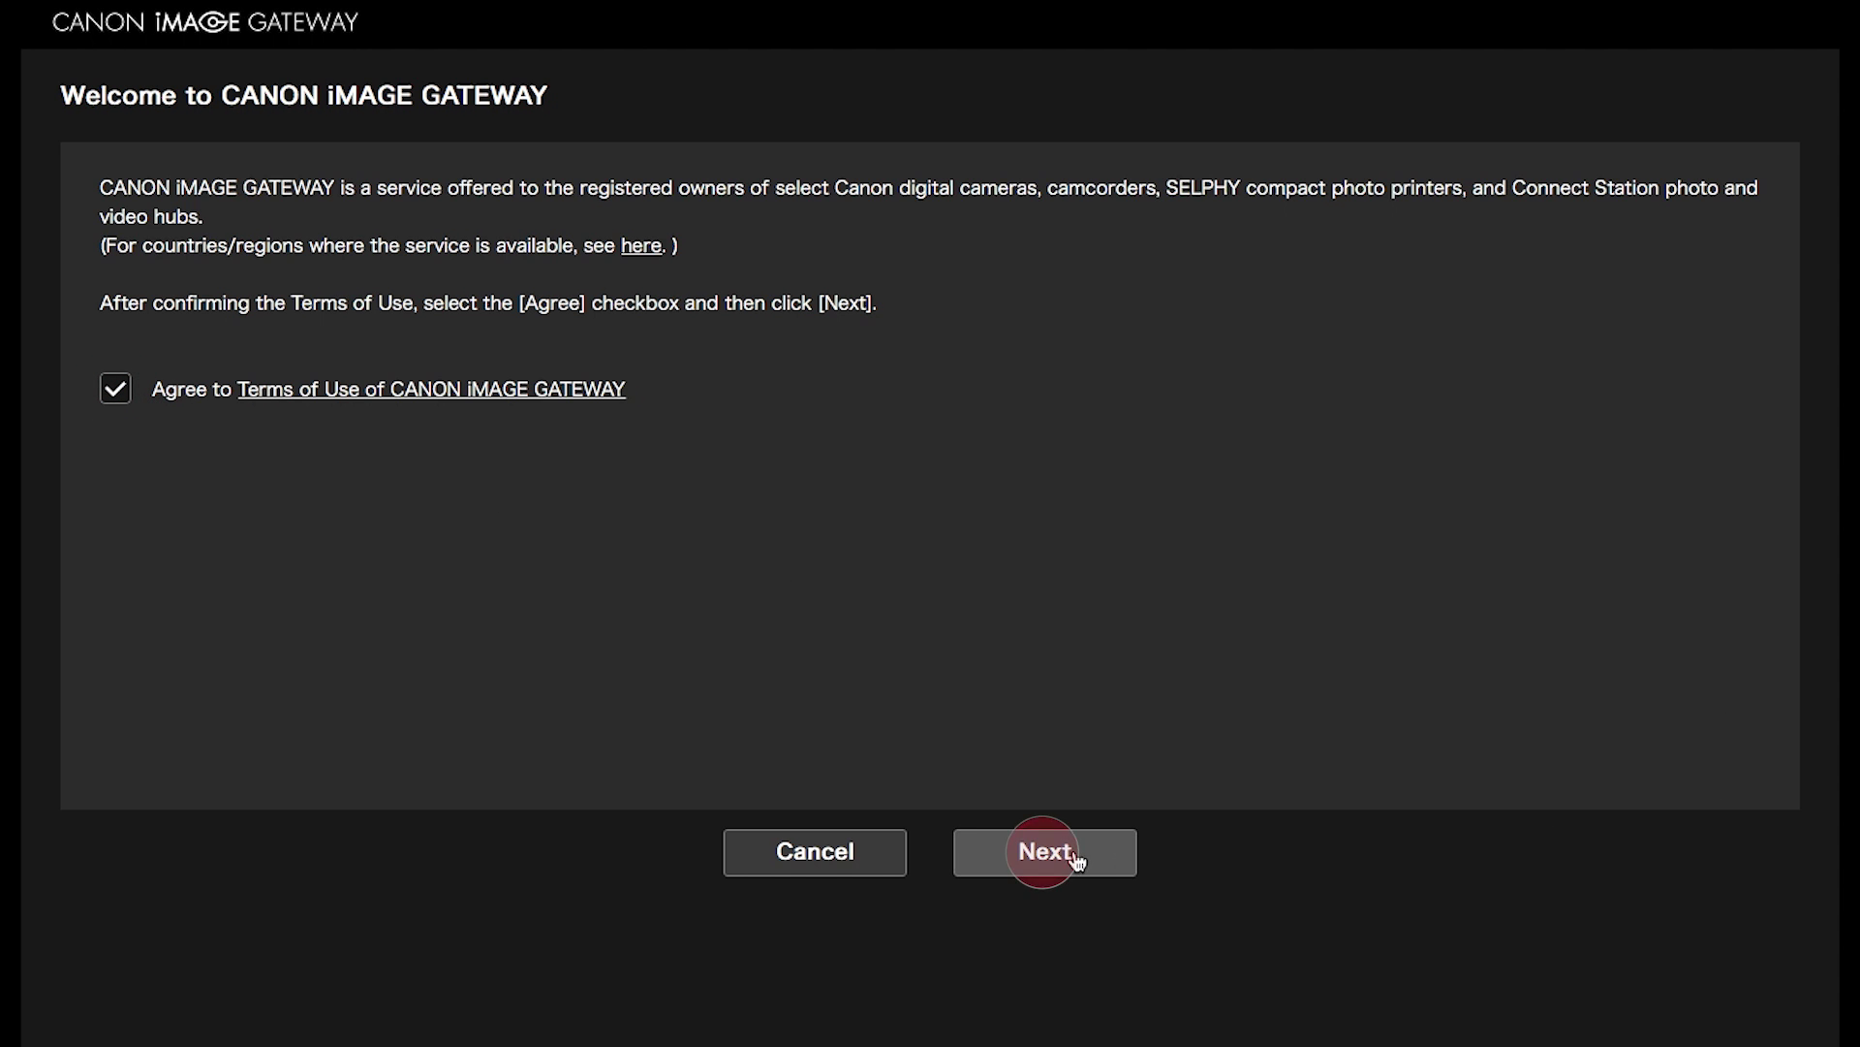
pyautogui.click(1046, 851)
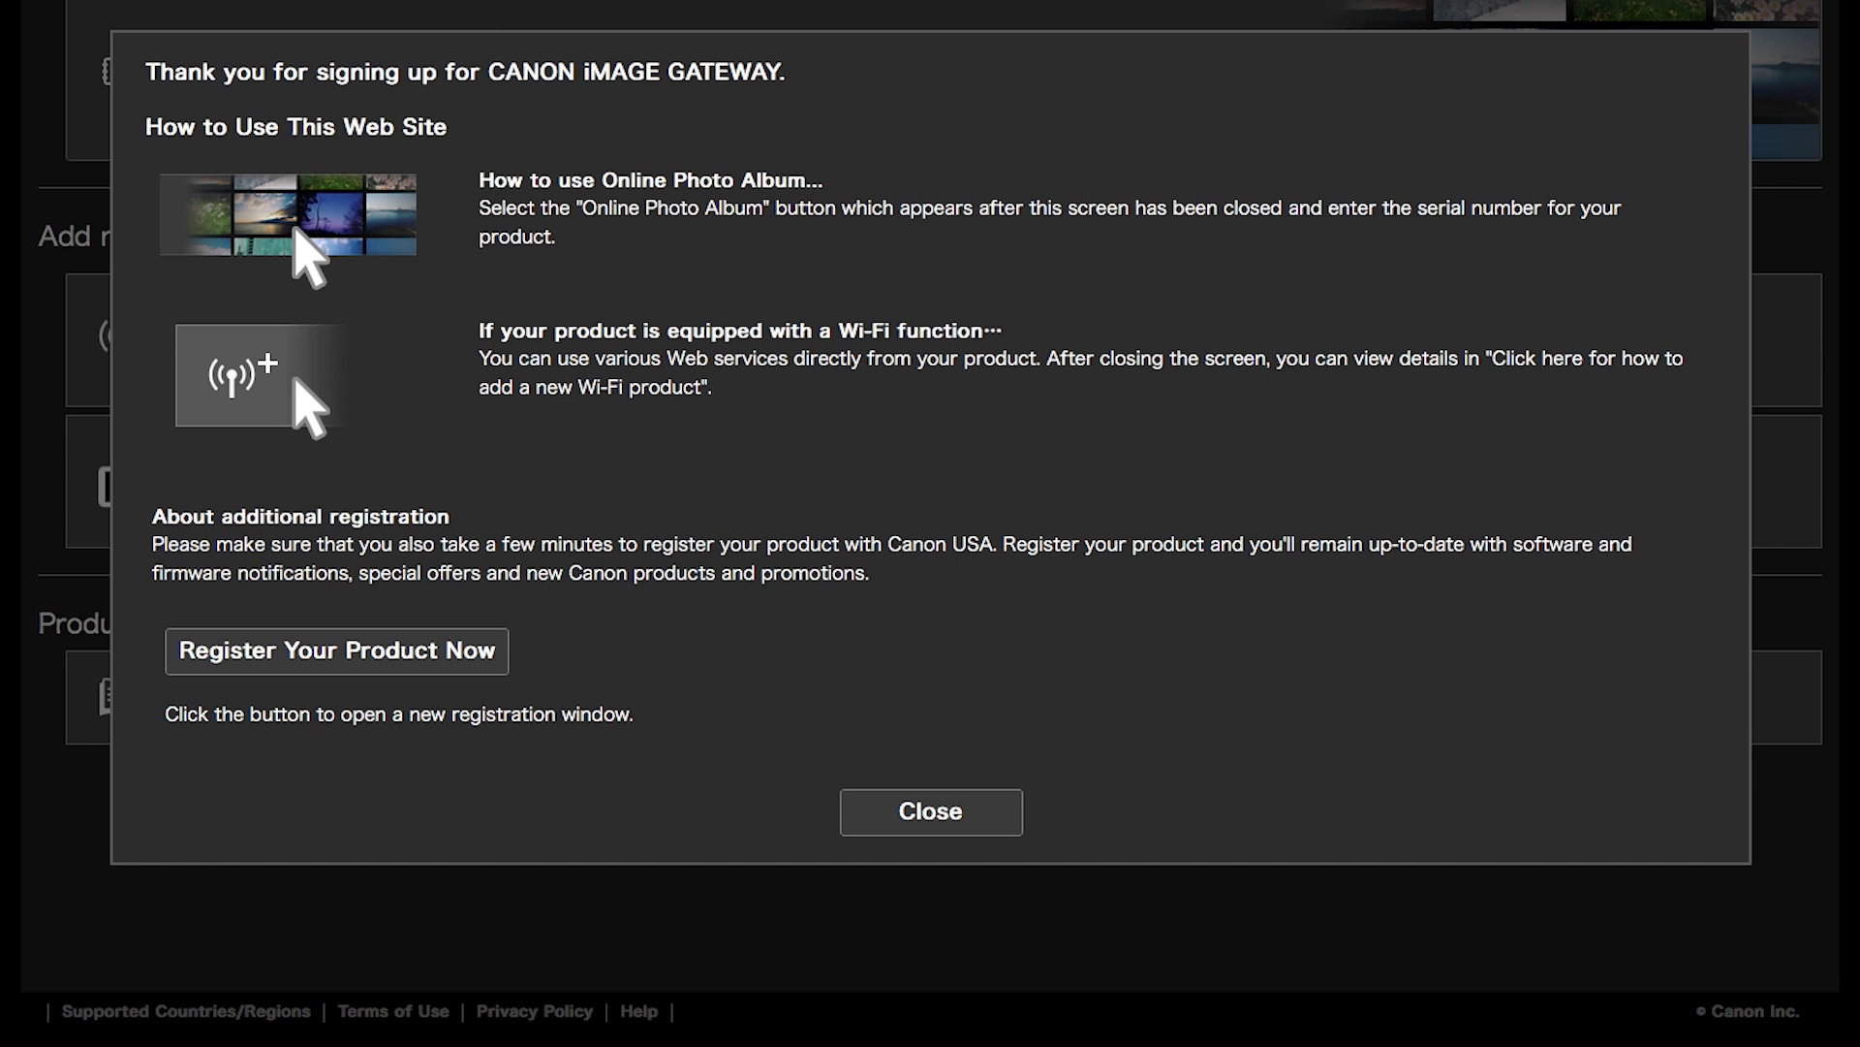
pyautogui.click(930, 812)
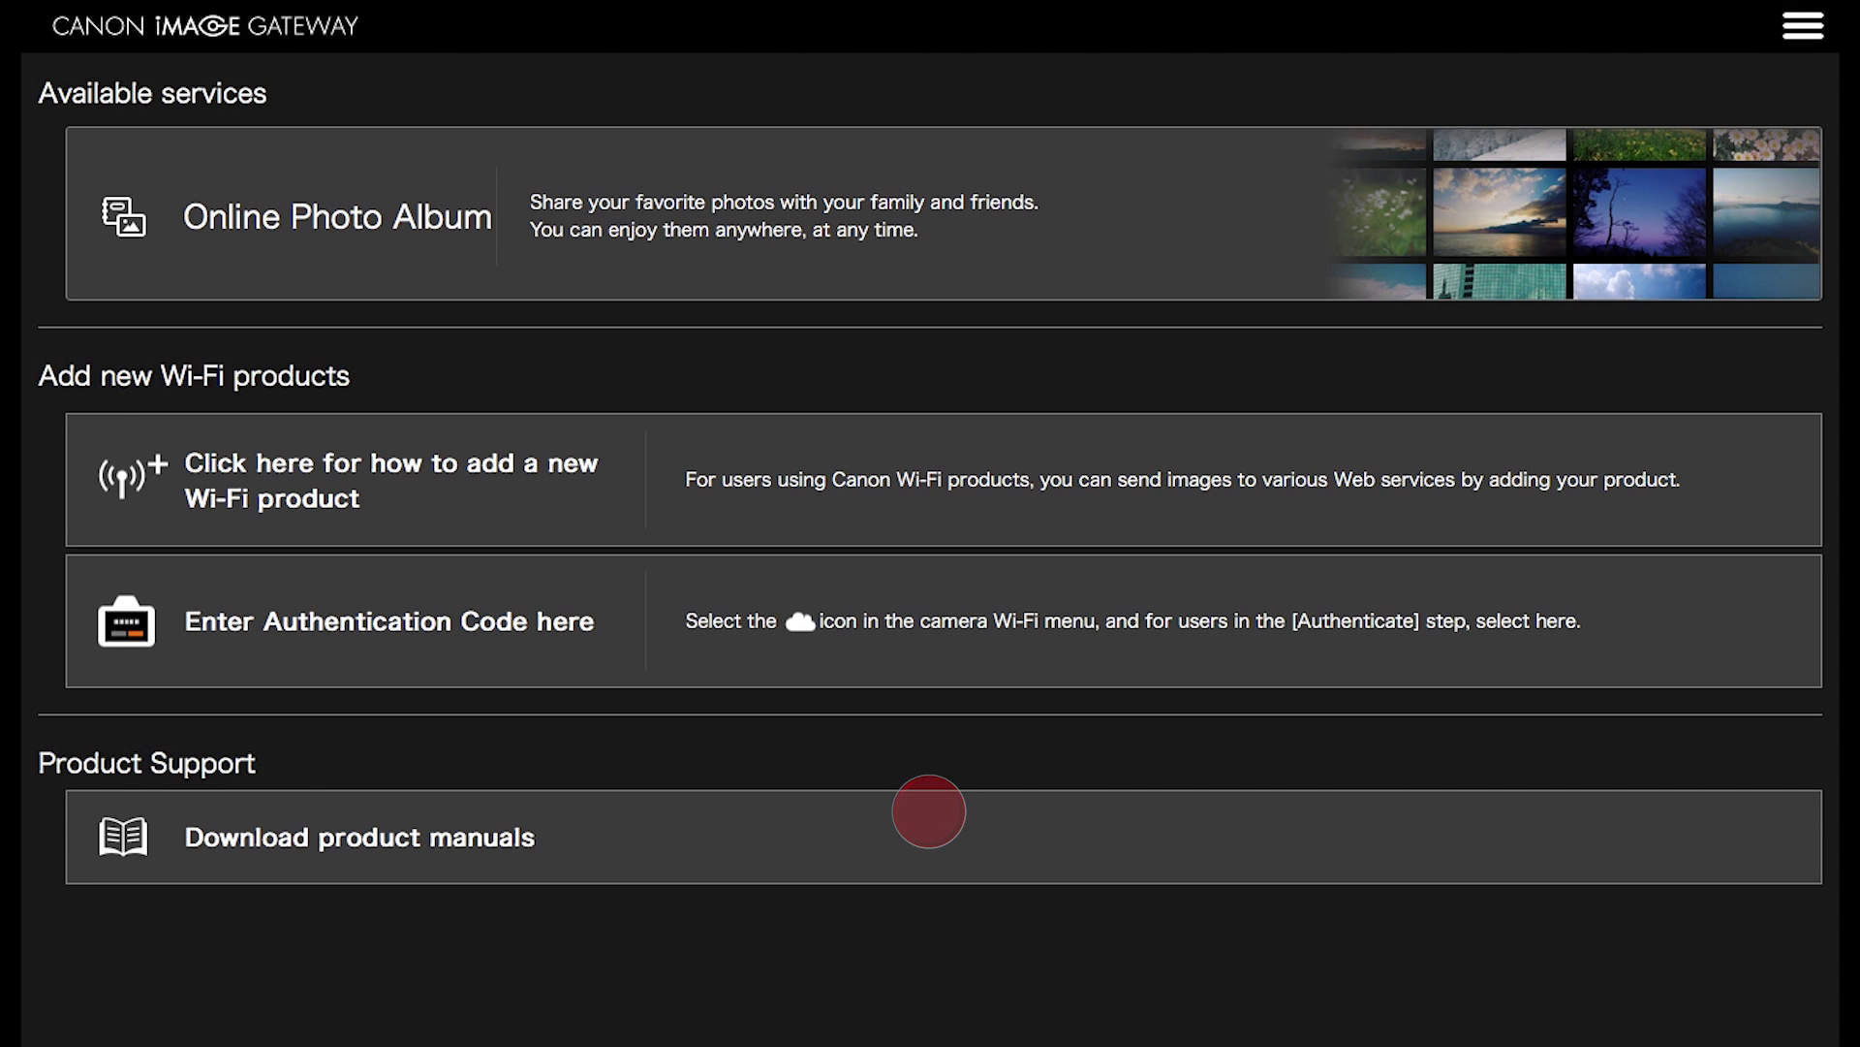
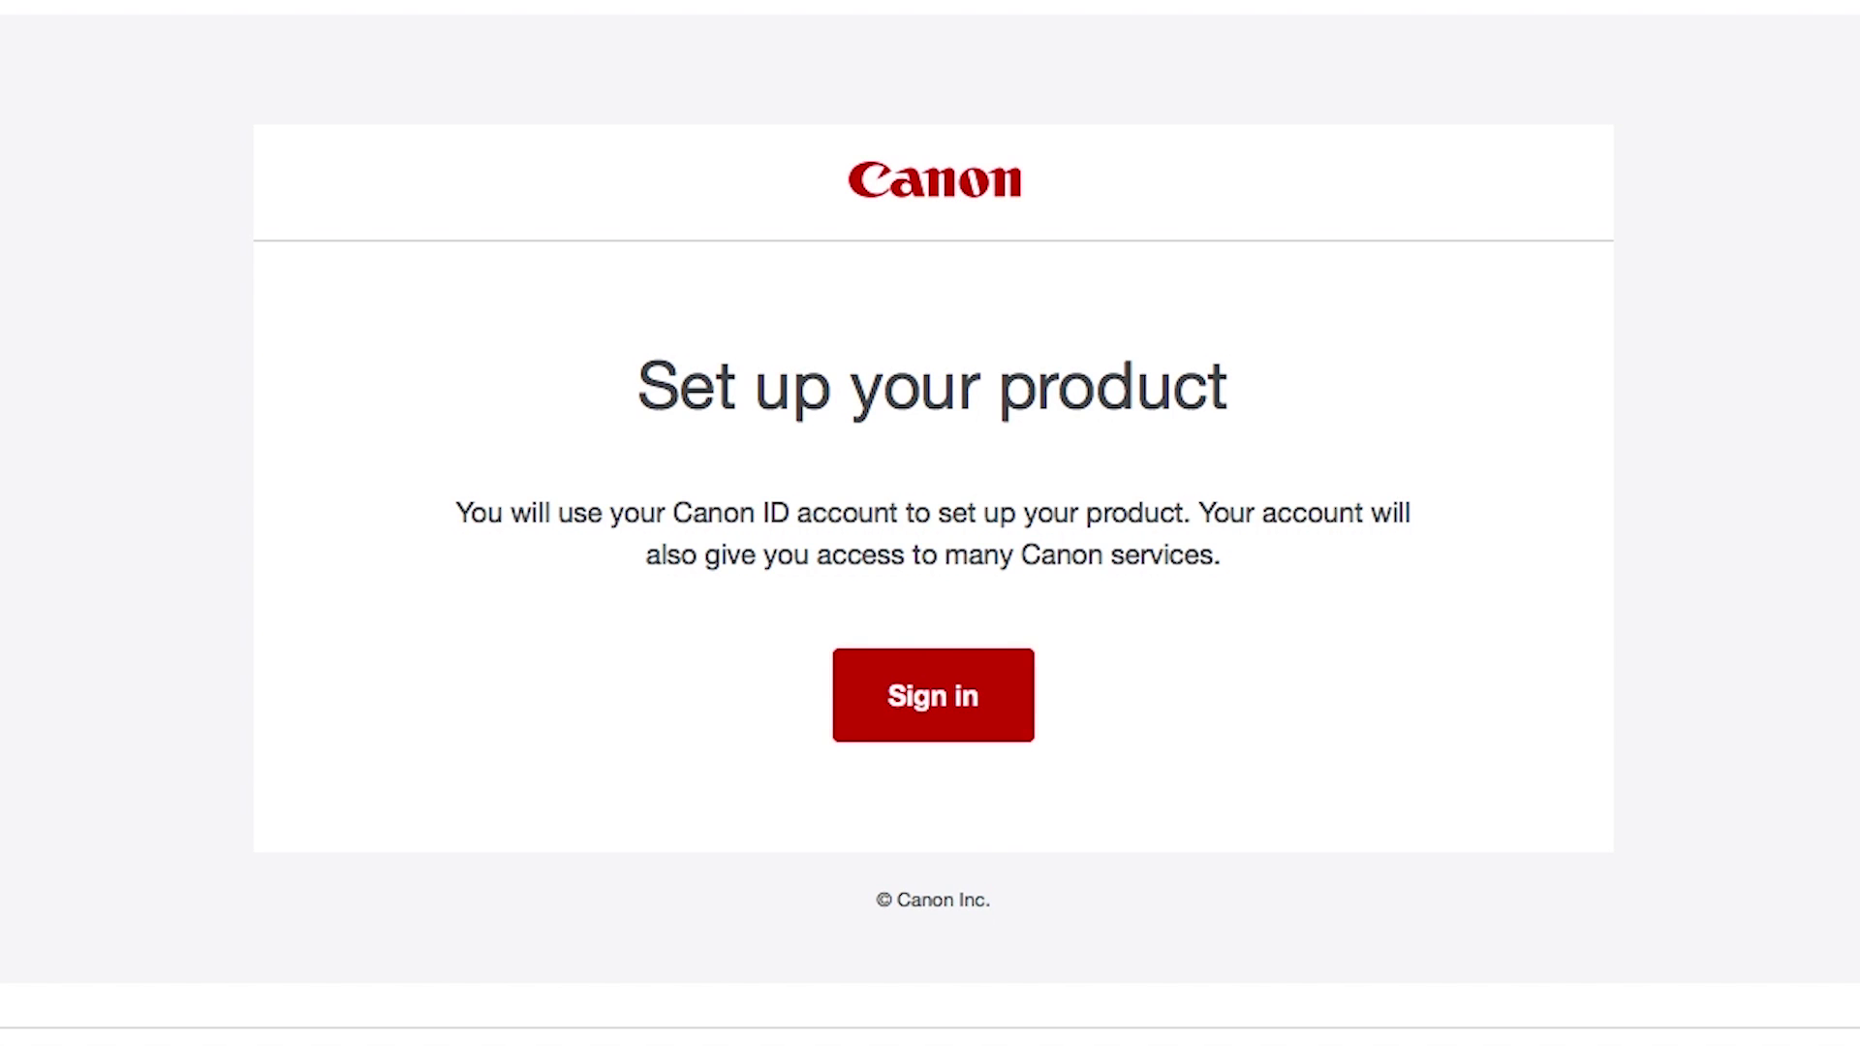
pyautogui.click(933, 695)
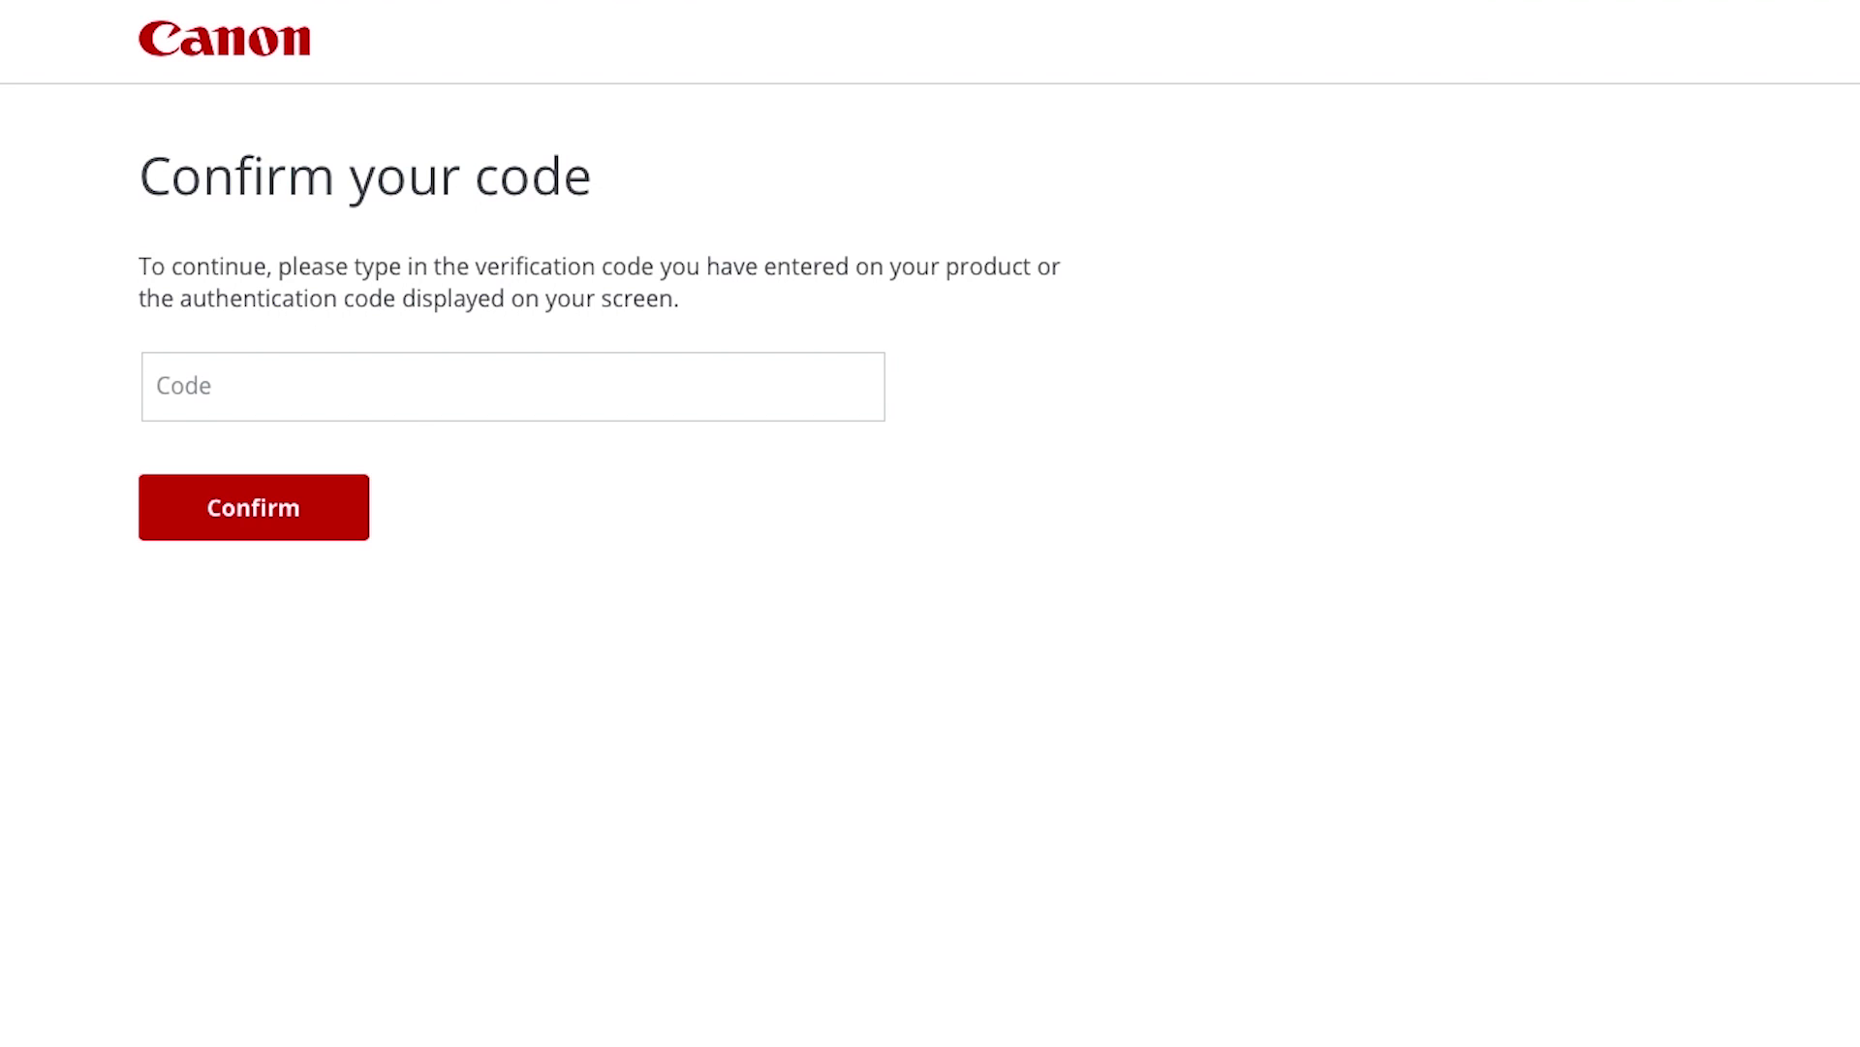
pyautogui.click(407, 387)
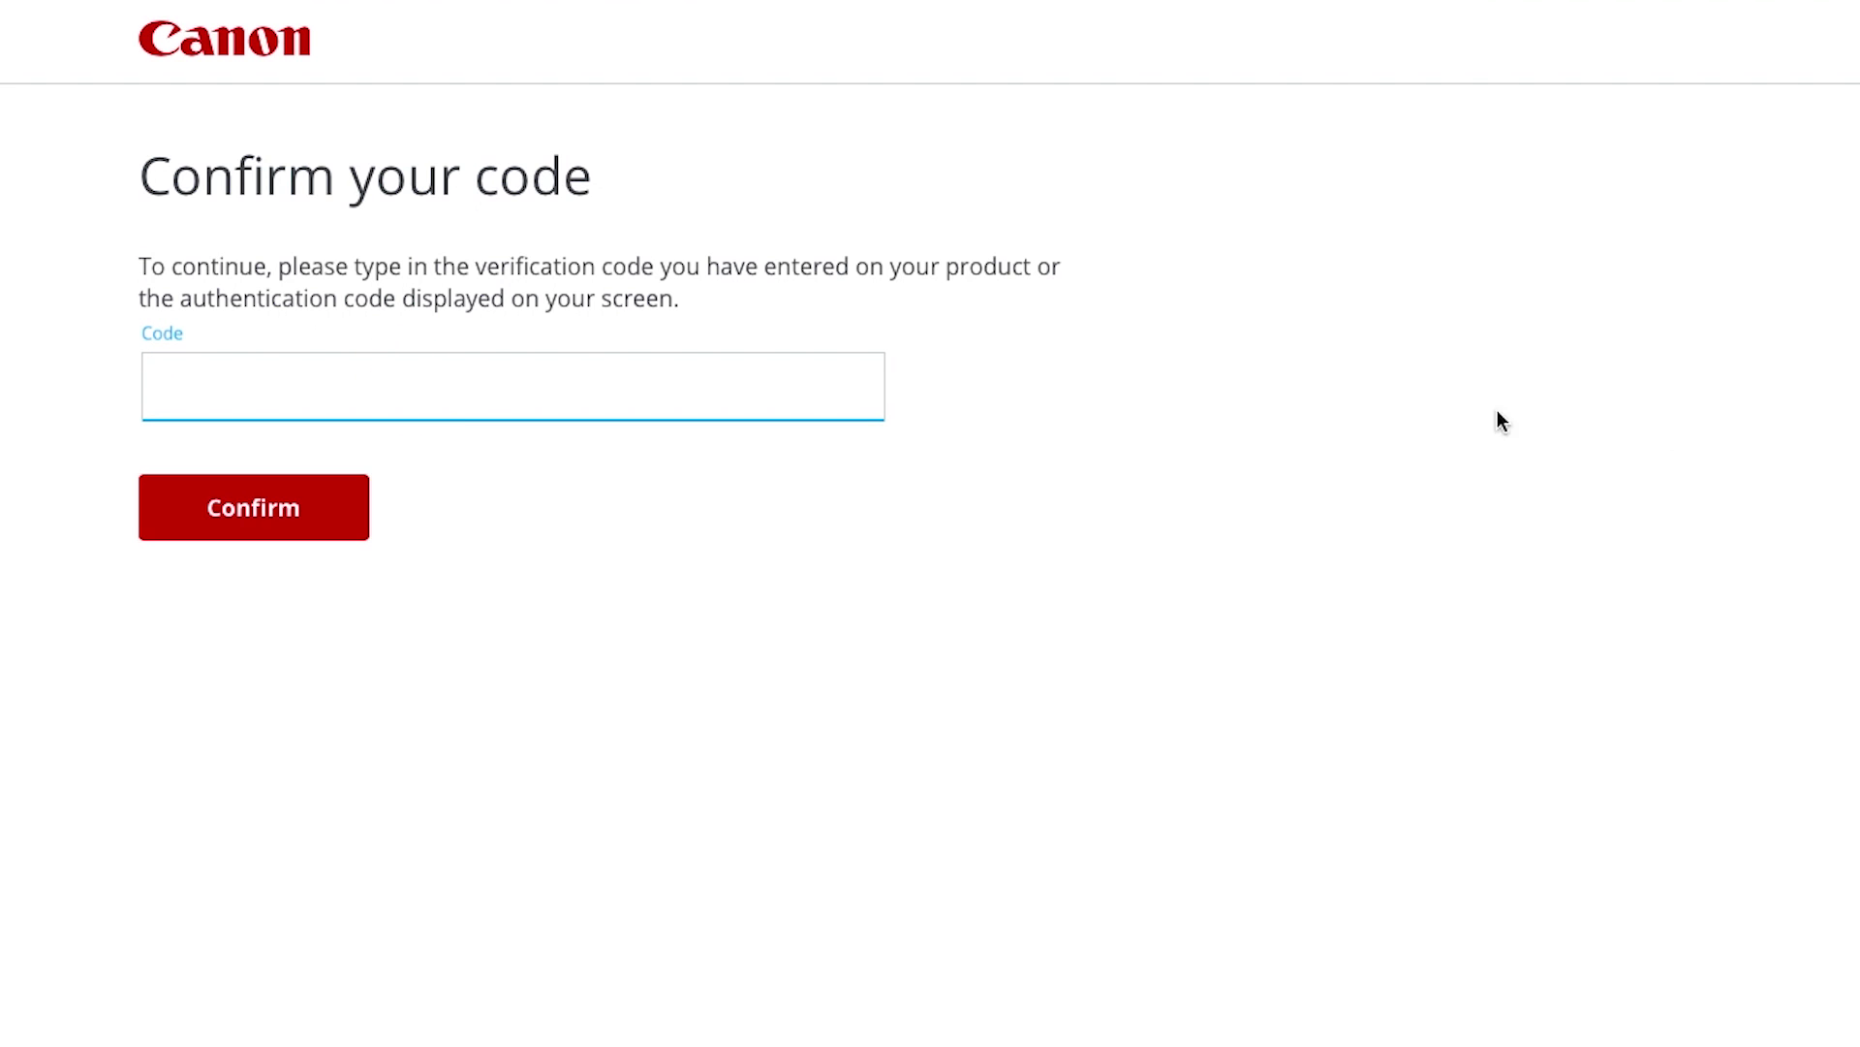
pyautogui.click(261, 509)
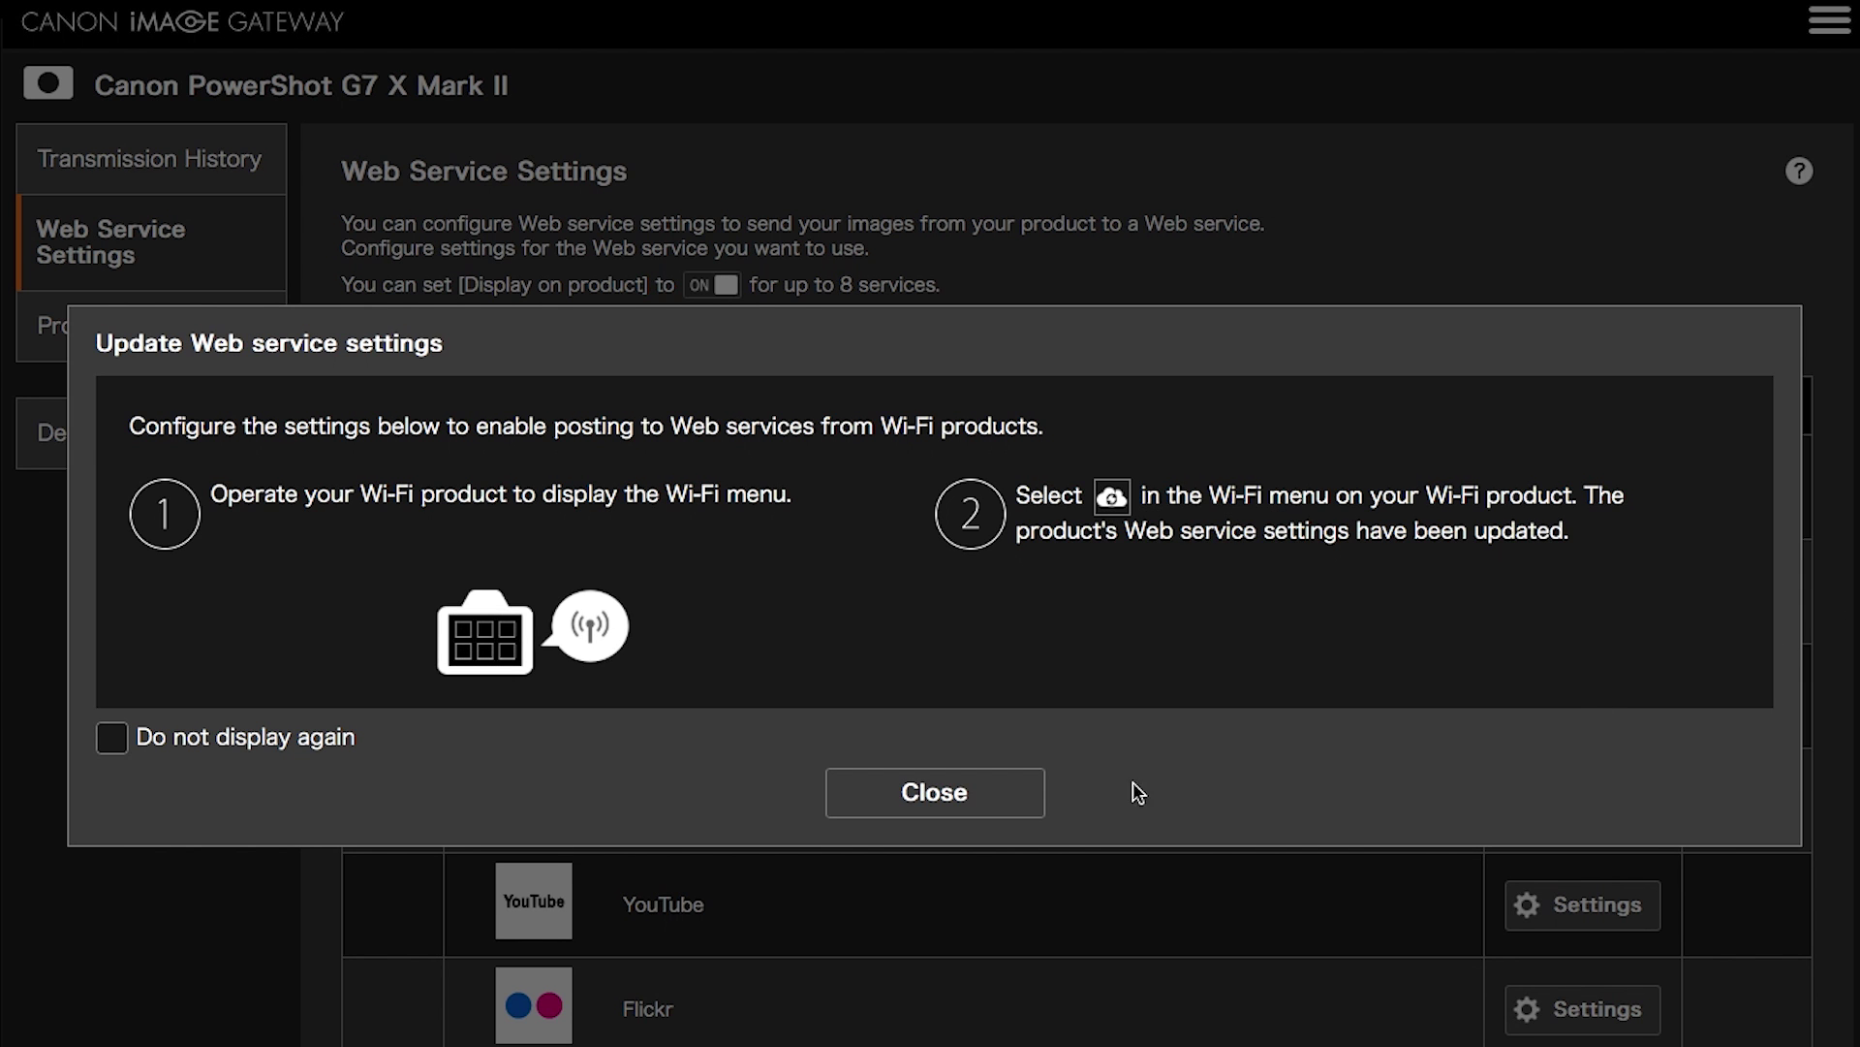
# Dismiss the Update Web service settings notice.
pyautogui.click(935, 791)
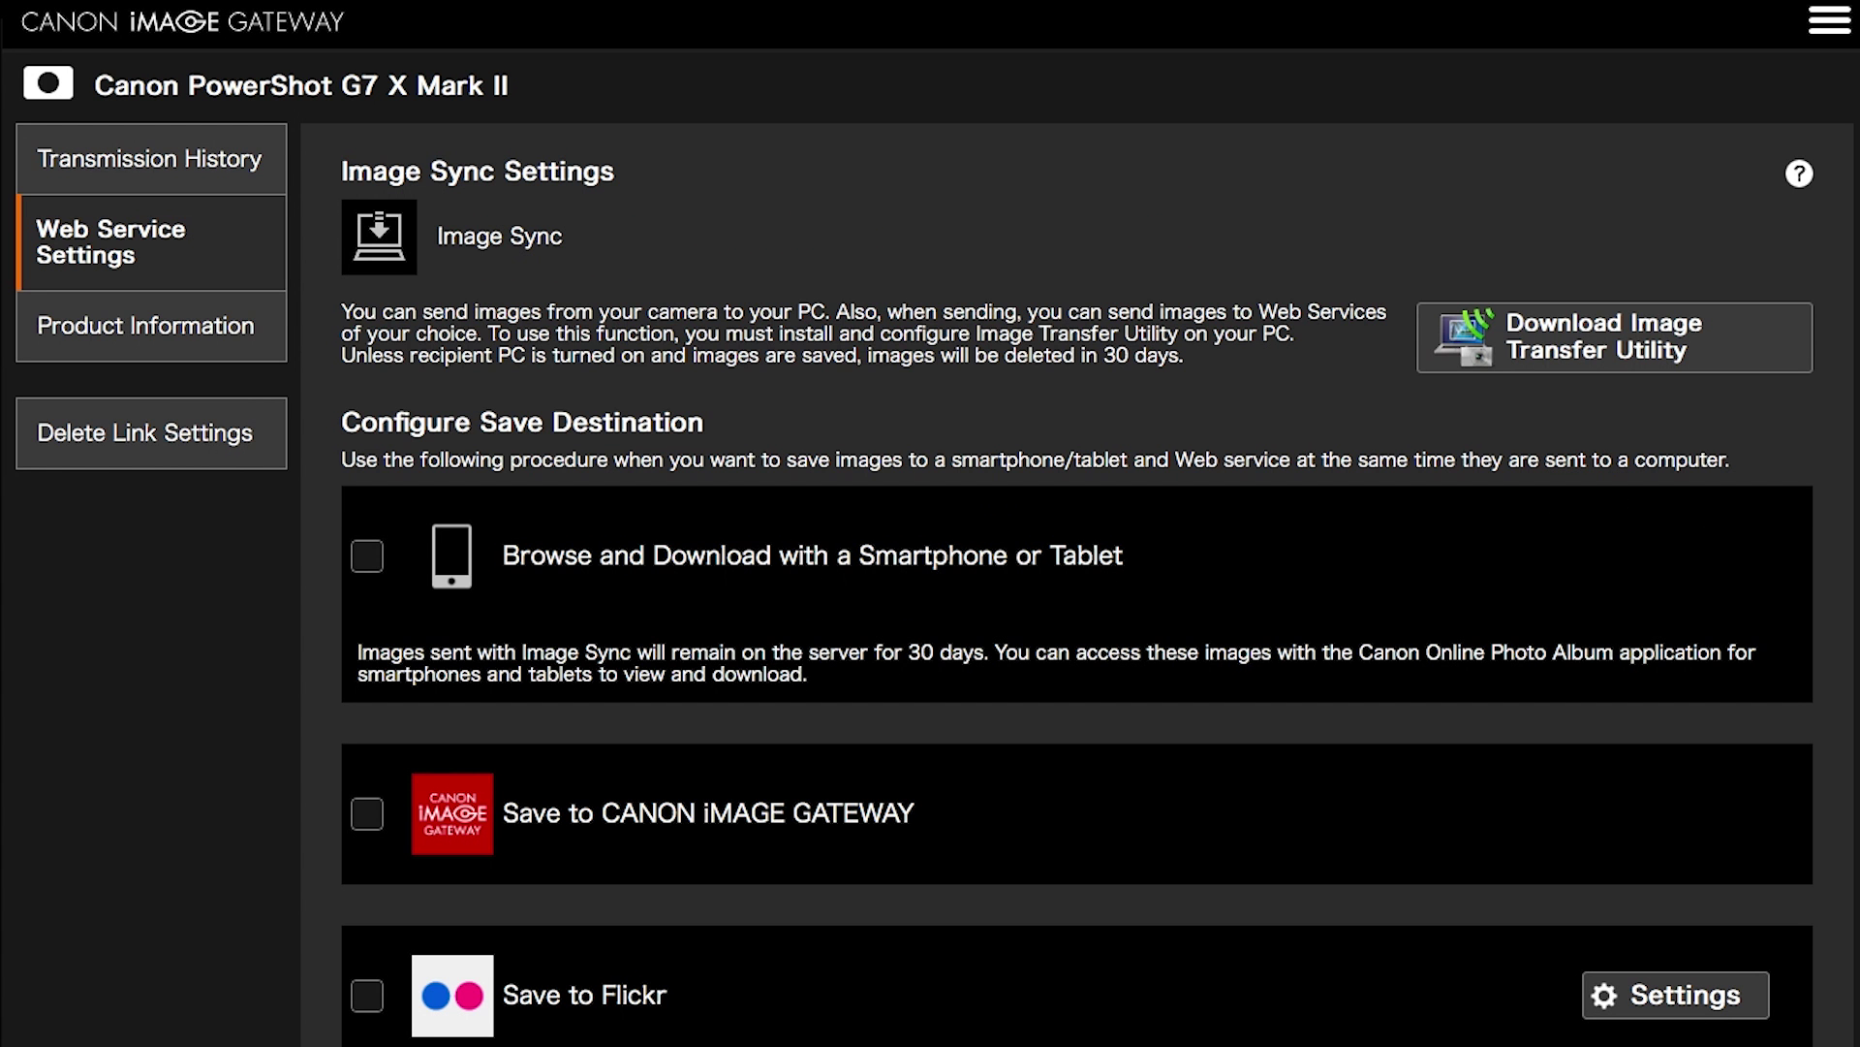
pyautogui.scroll(-2, 1551, 632)
# Enable Save to CANON iMAGE GATEWAY for Image Sync and apply it with Set.
pyautogui.click(368, 683)
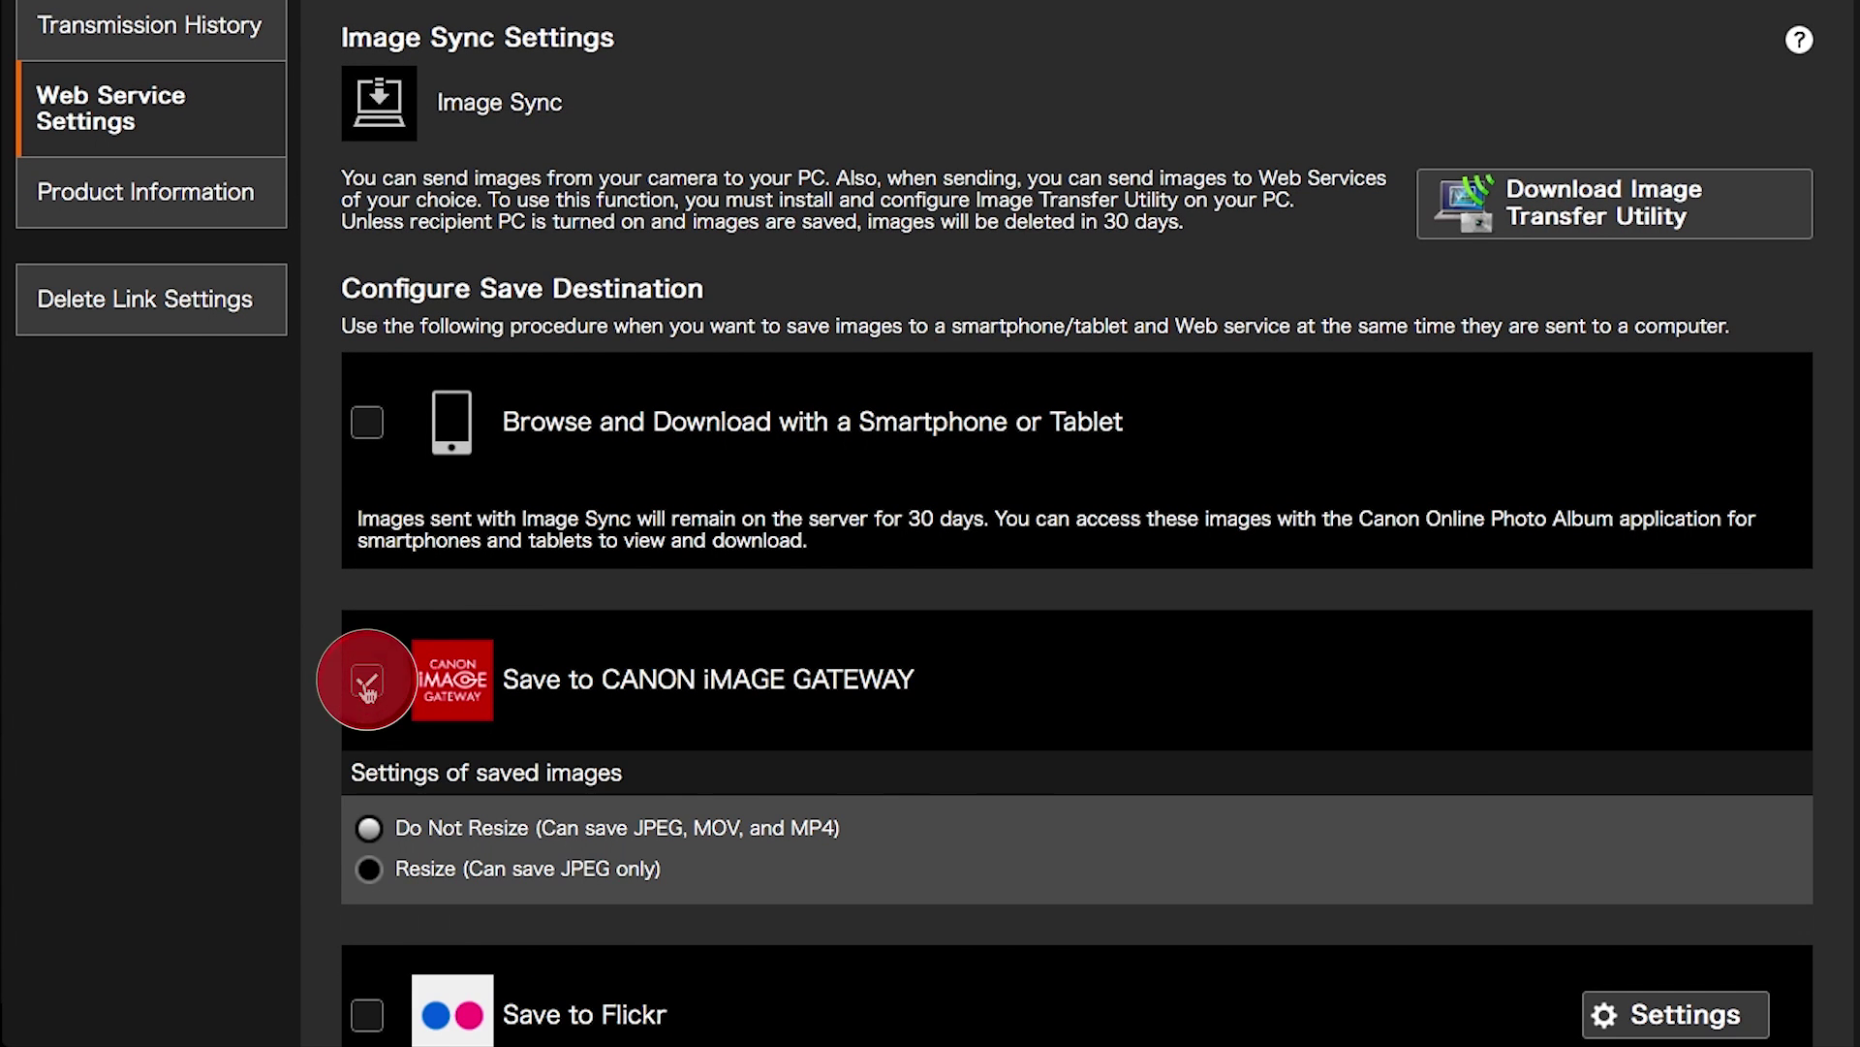
pyautogui.scroll(-6, 244, 681)
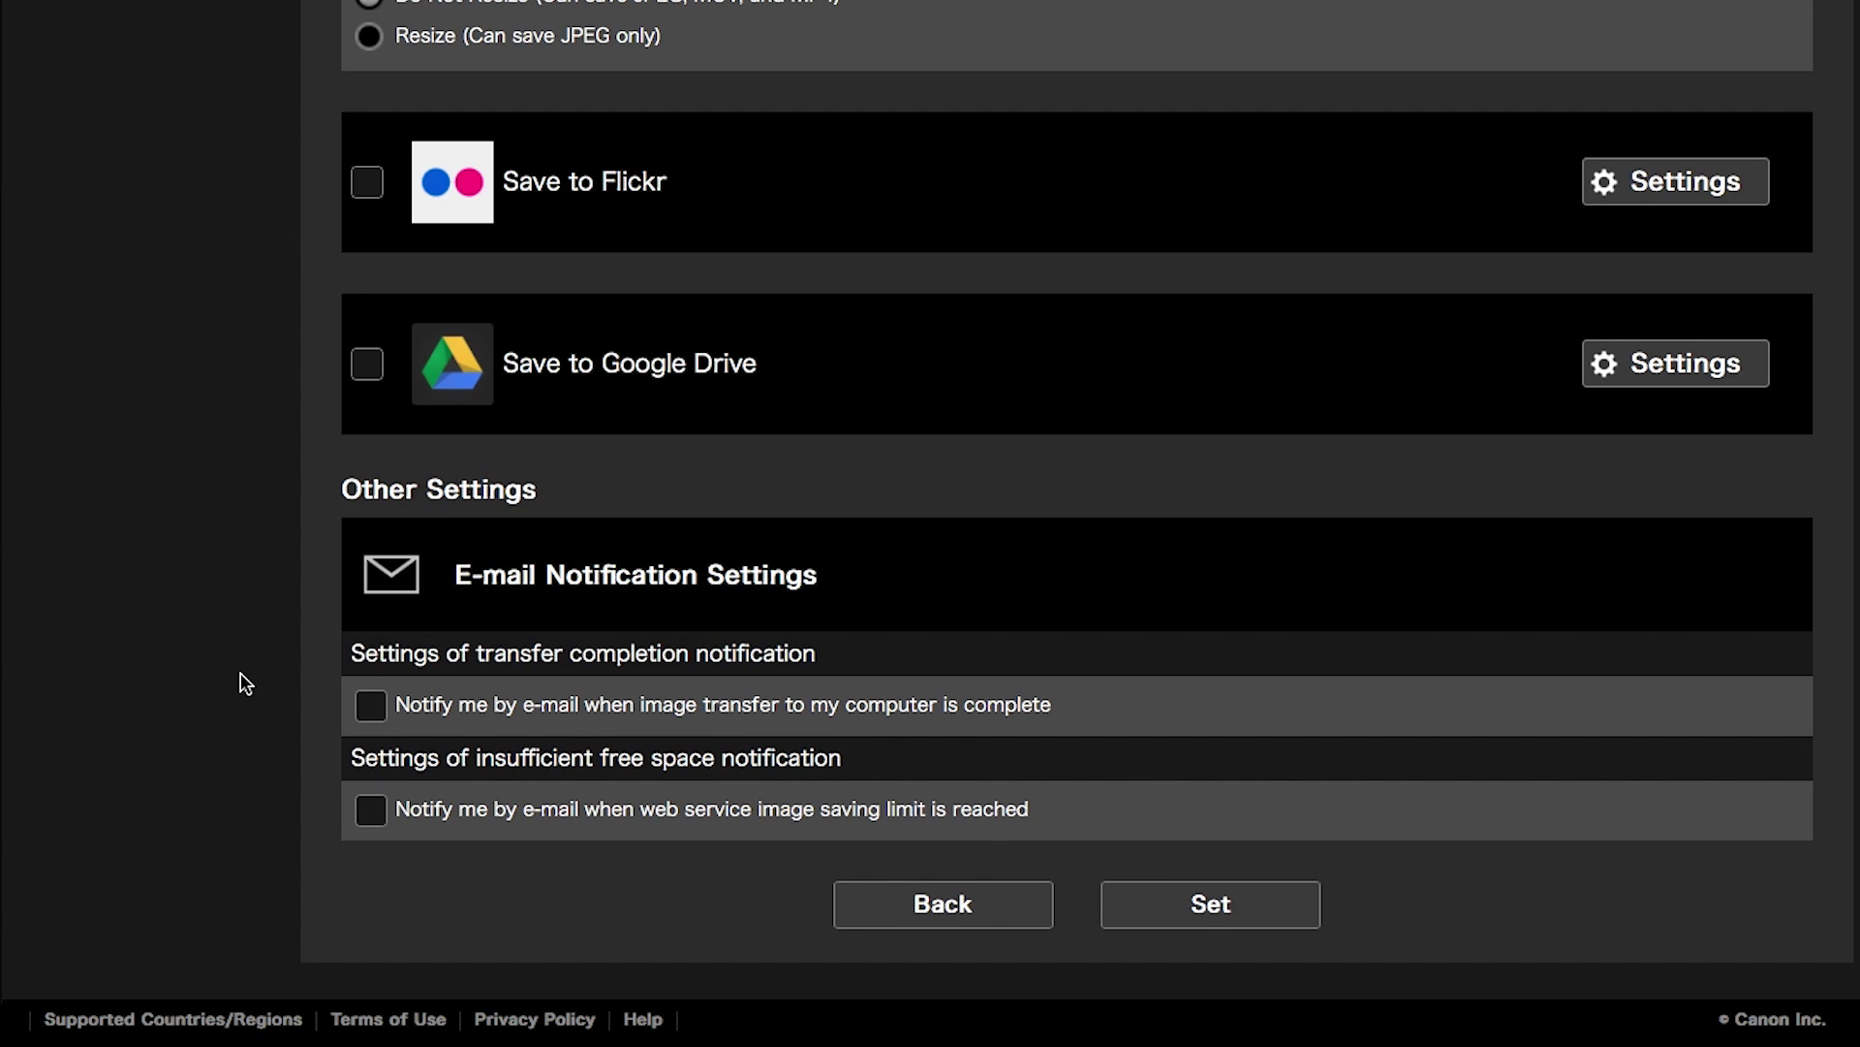
pyautogui.click(1211, 902)
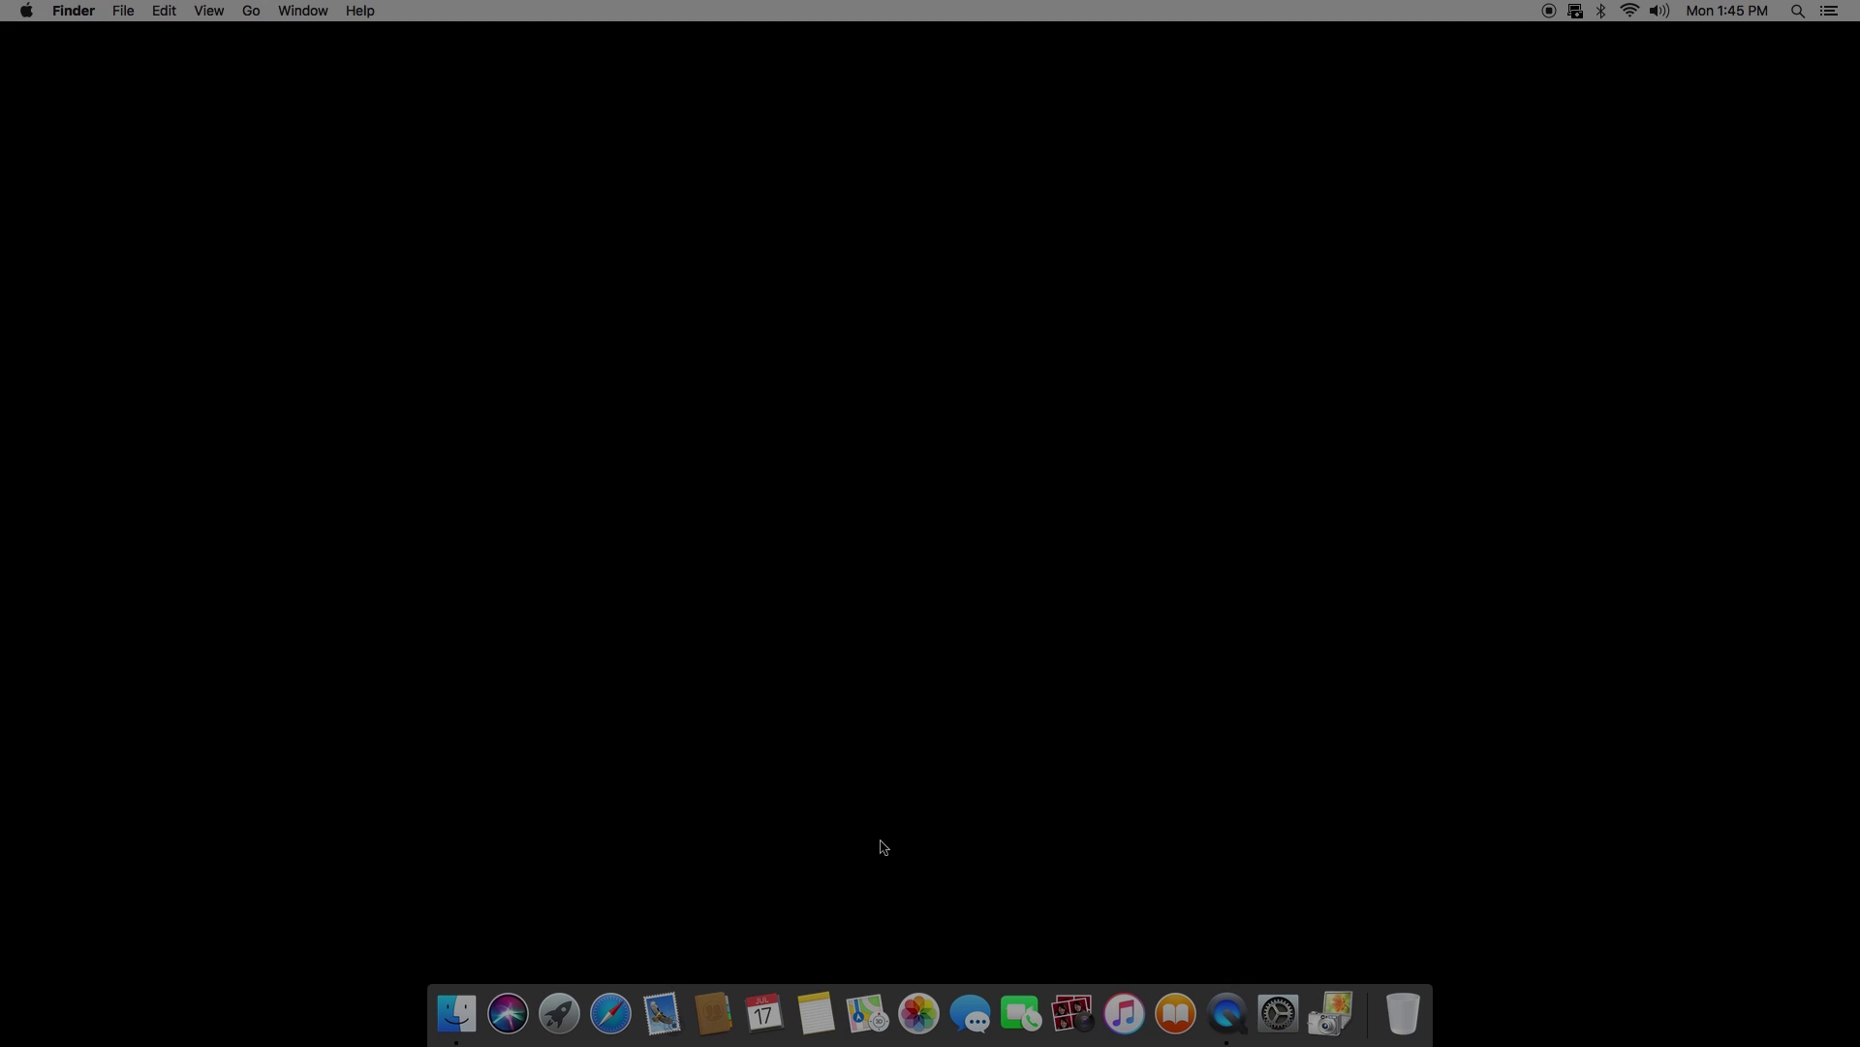
# Launch ImageTransferUtility from Applications > Canon Utilities and show its menu-bar options.
pyautogui.click(455, 1013)
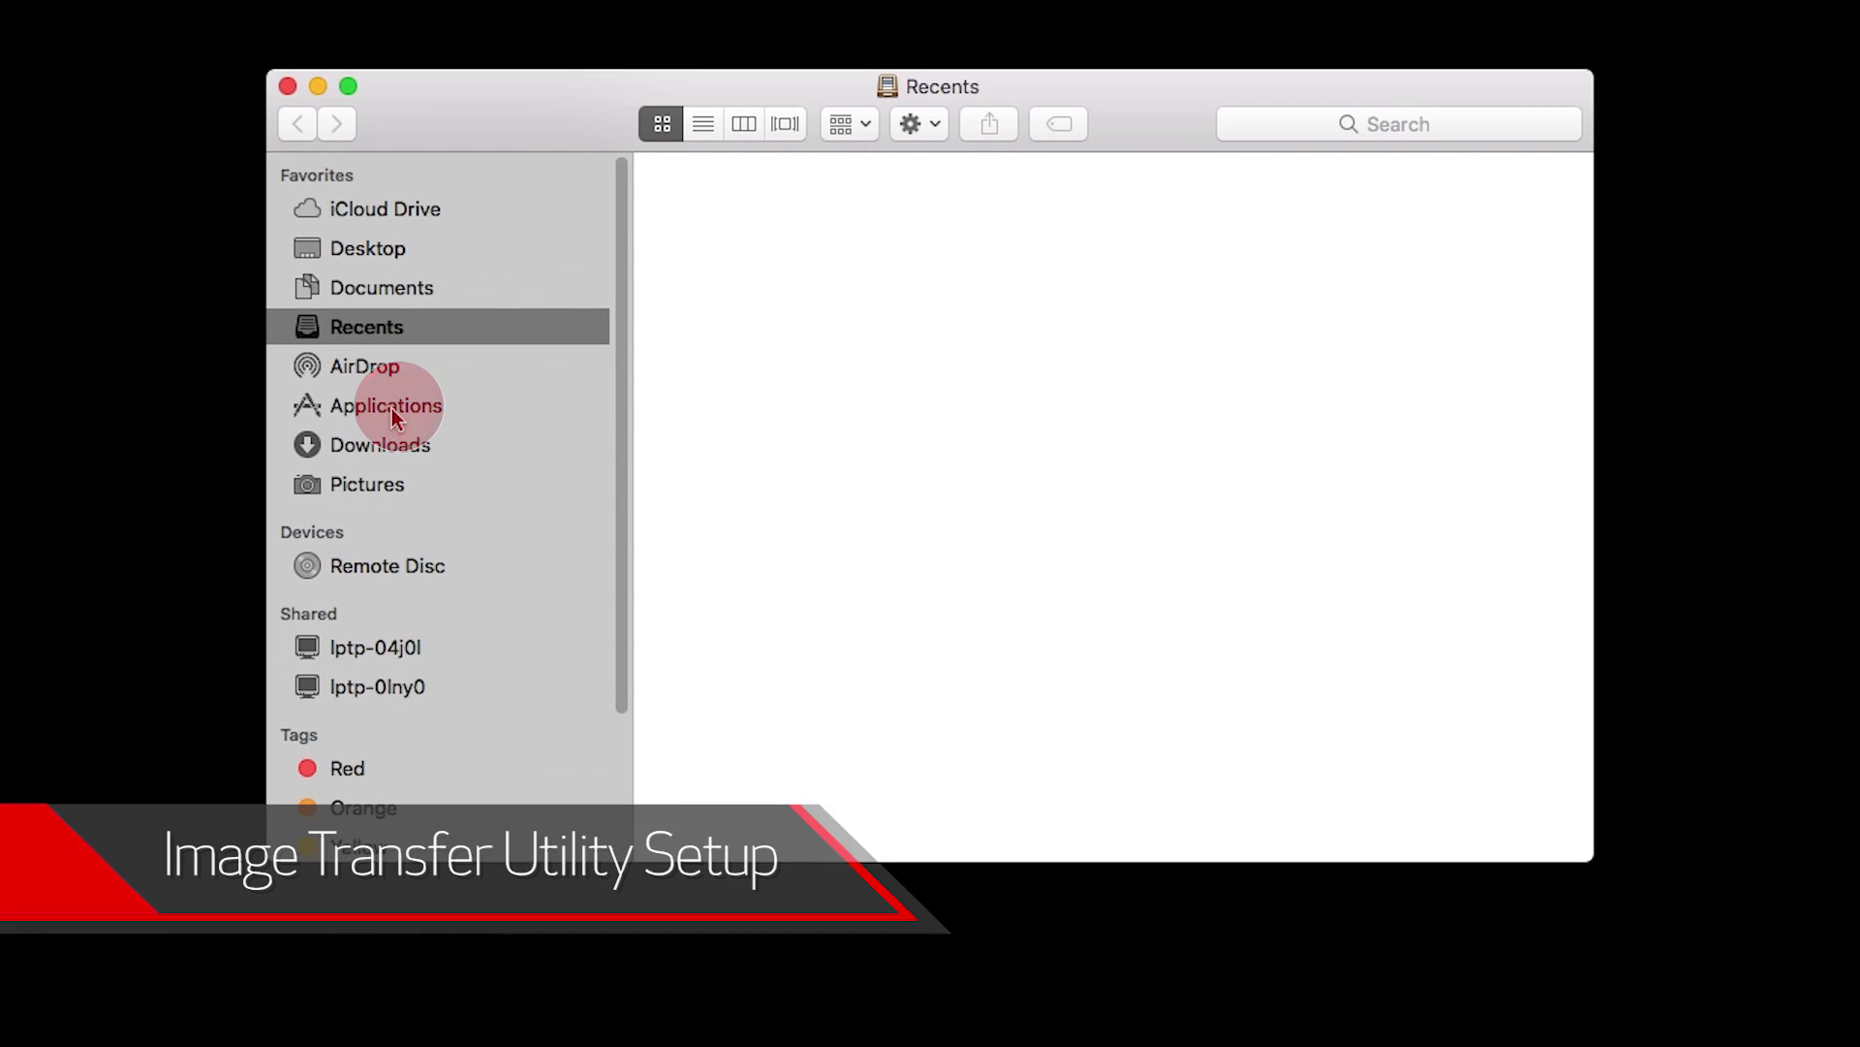
pyautogui.click(407, 390)
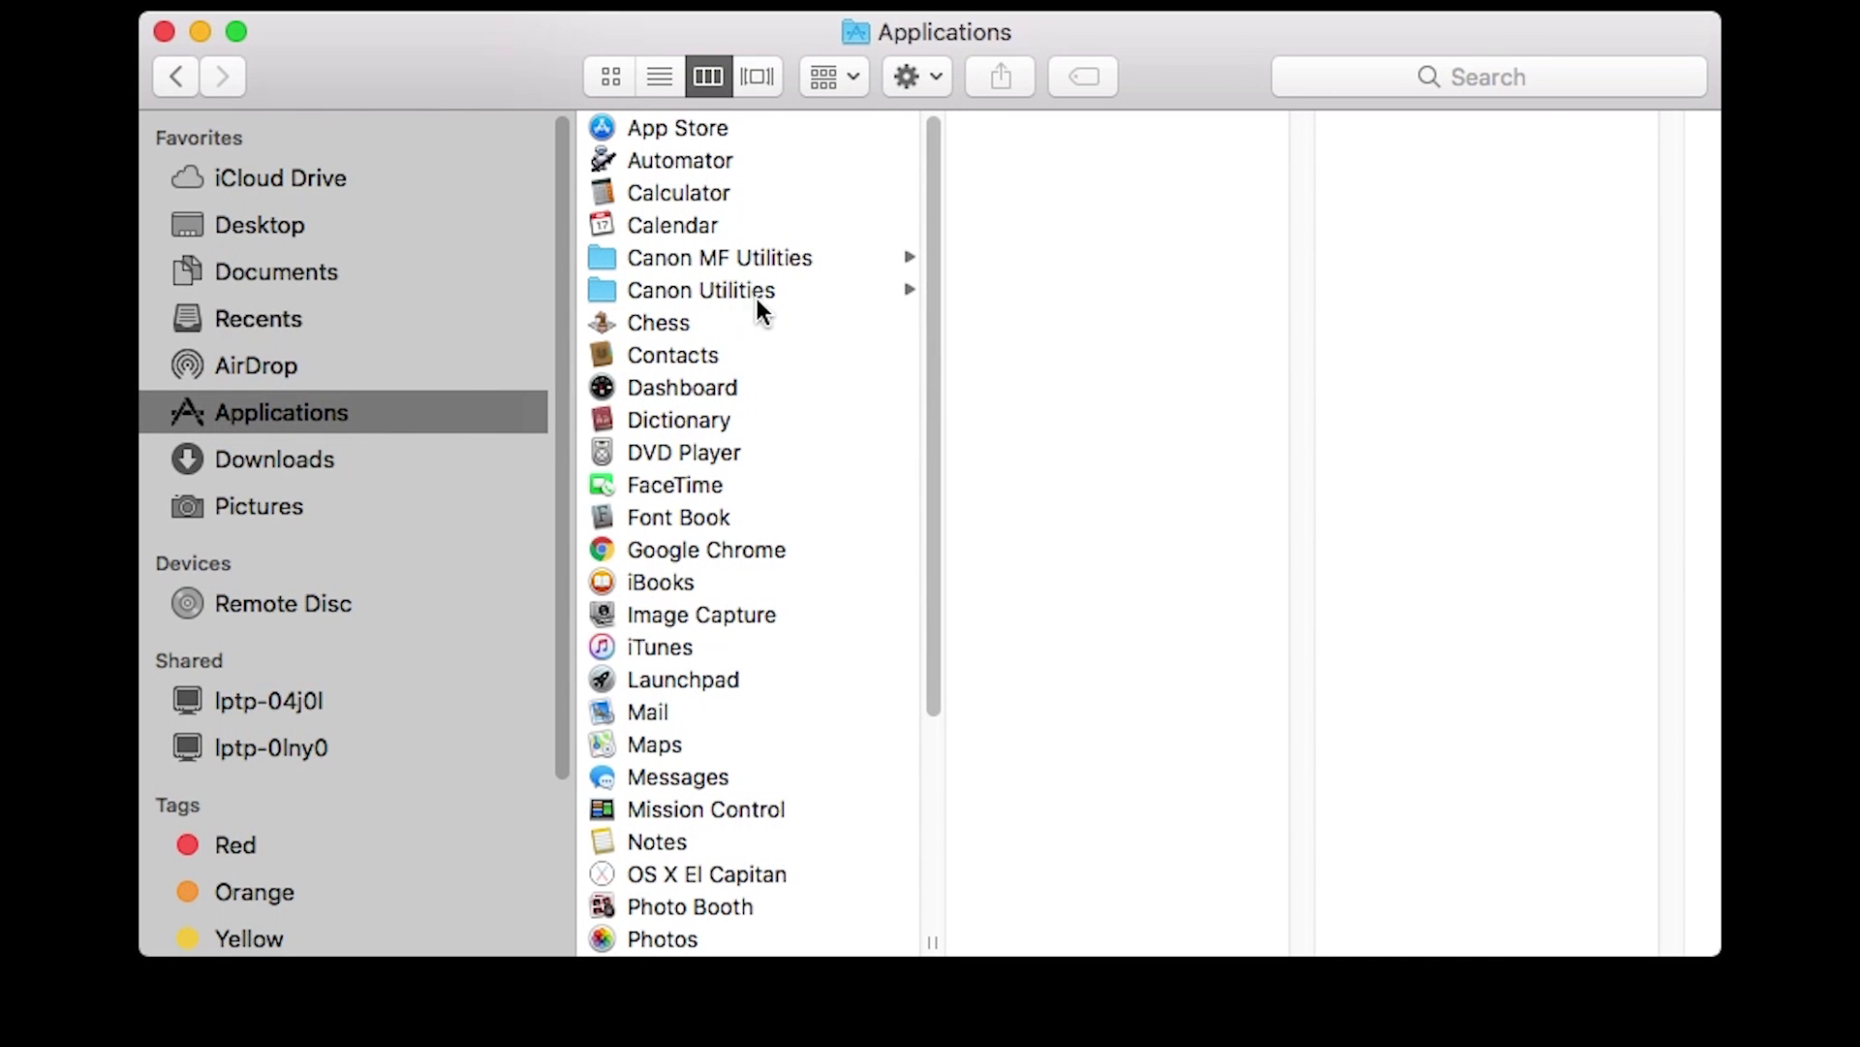
pyautogui.click(770, 302)
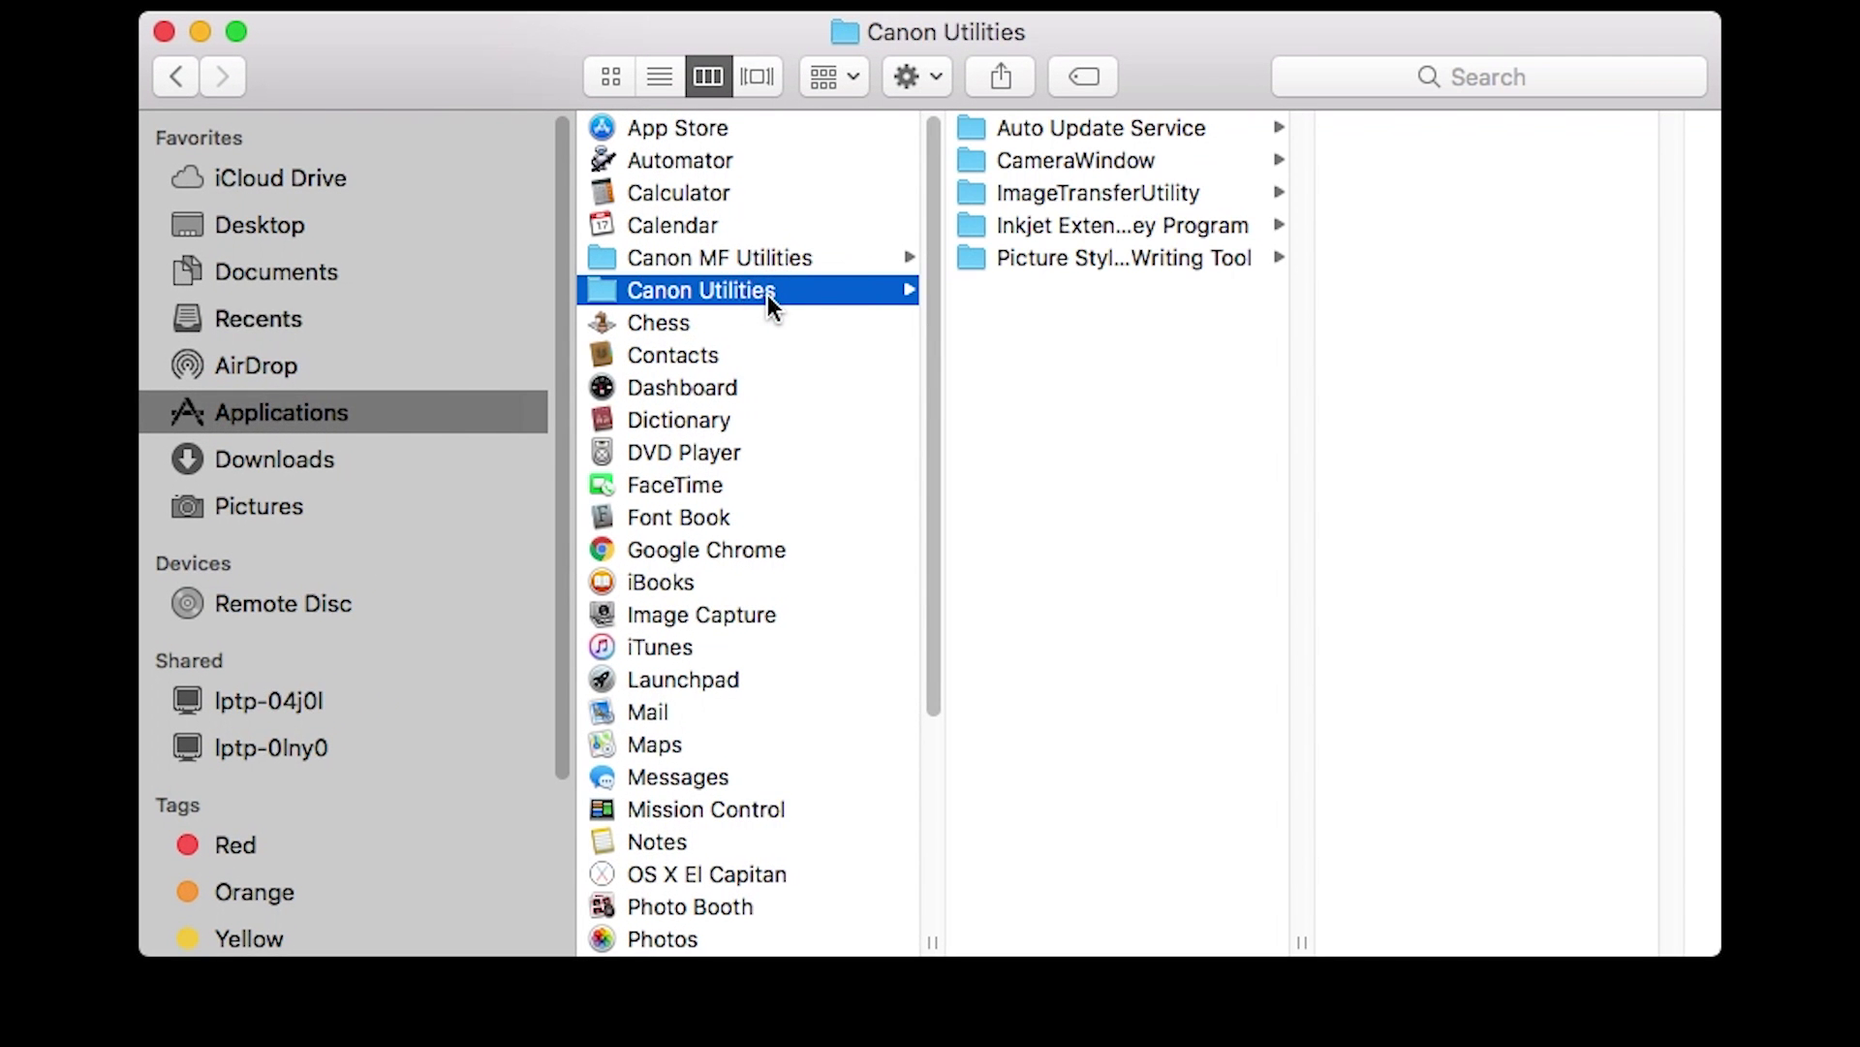
pyautogui.click(1151, 201)
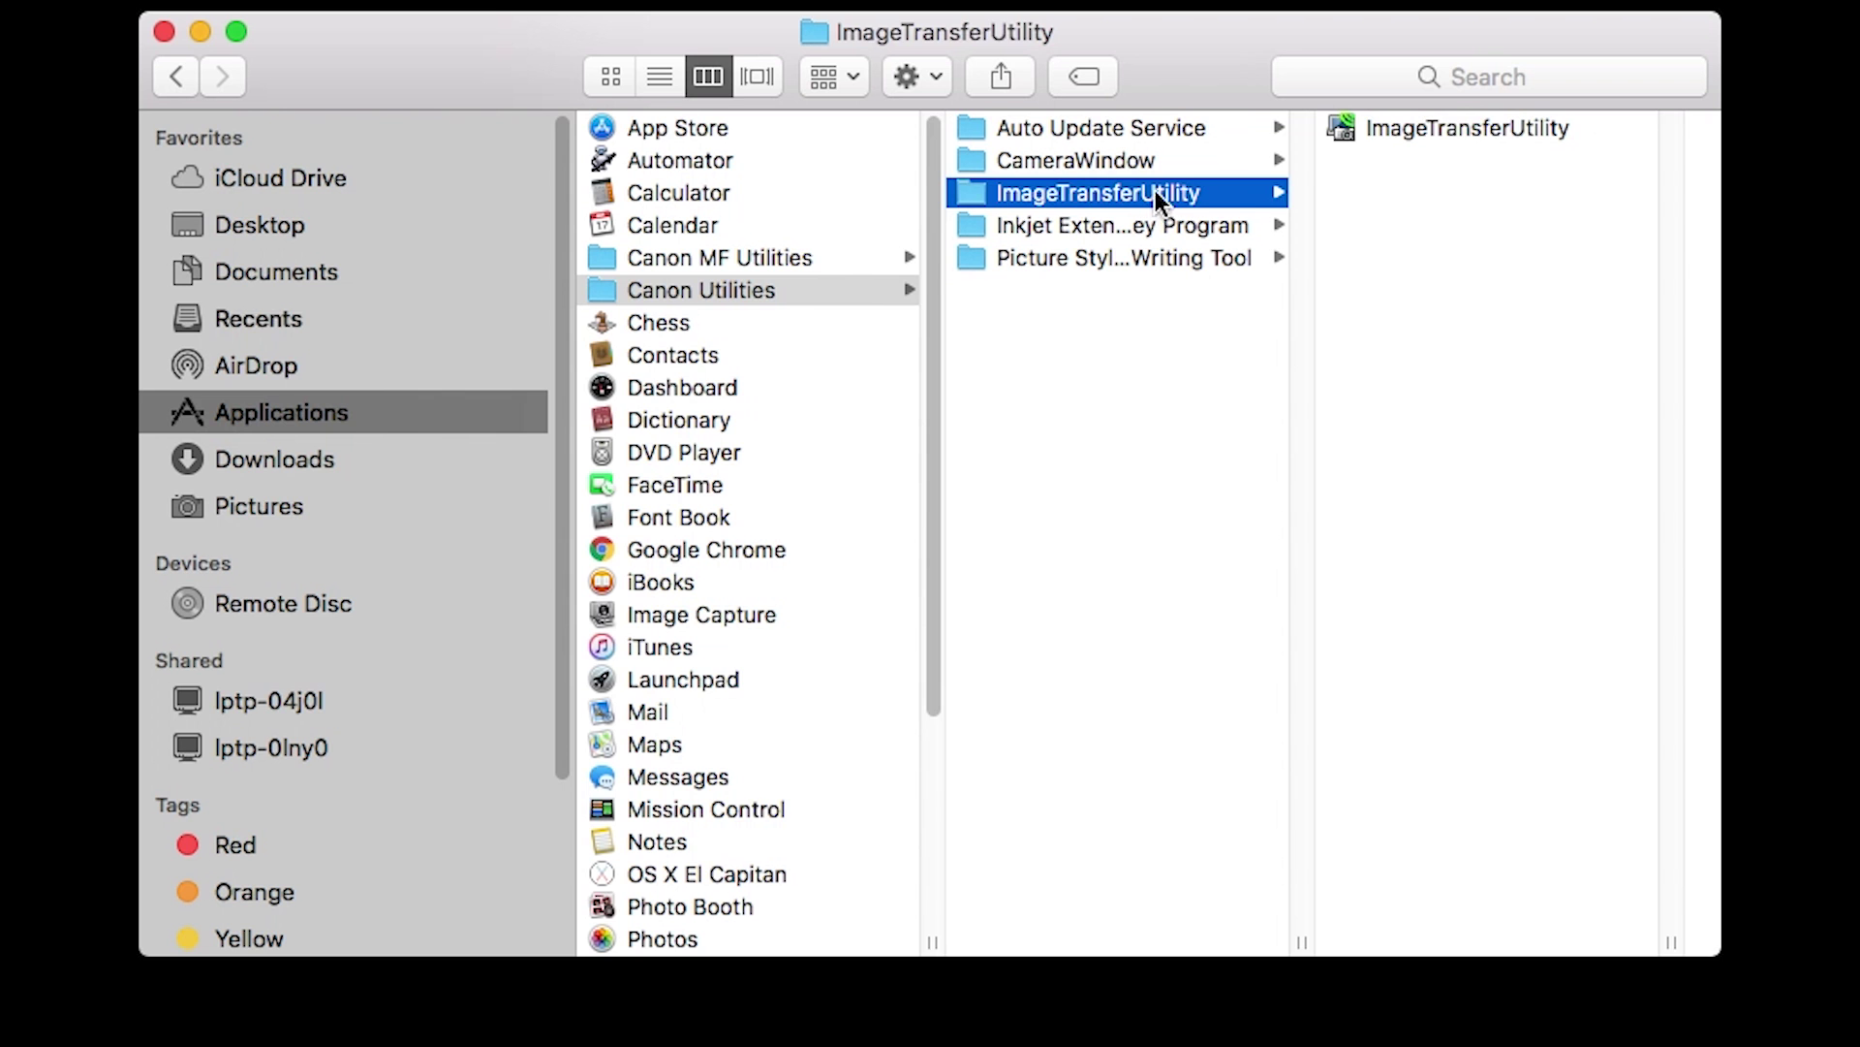
pyautogui.click(1432, 128)
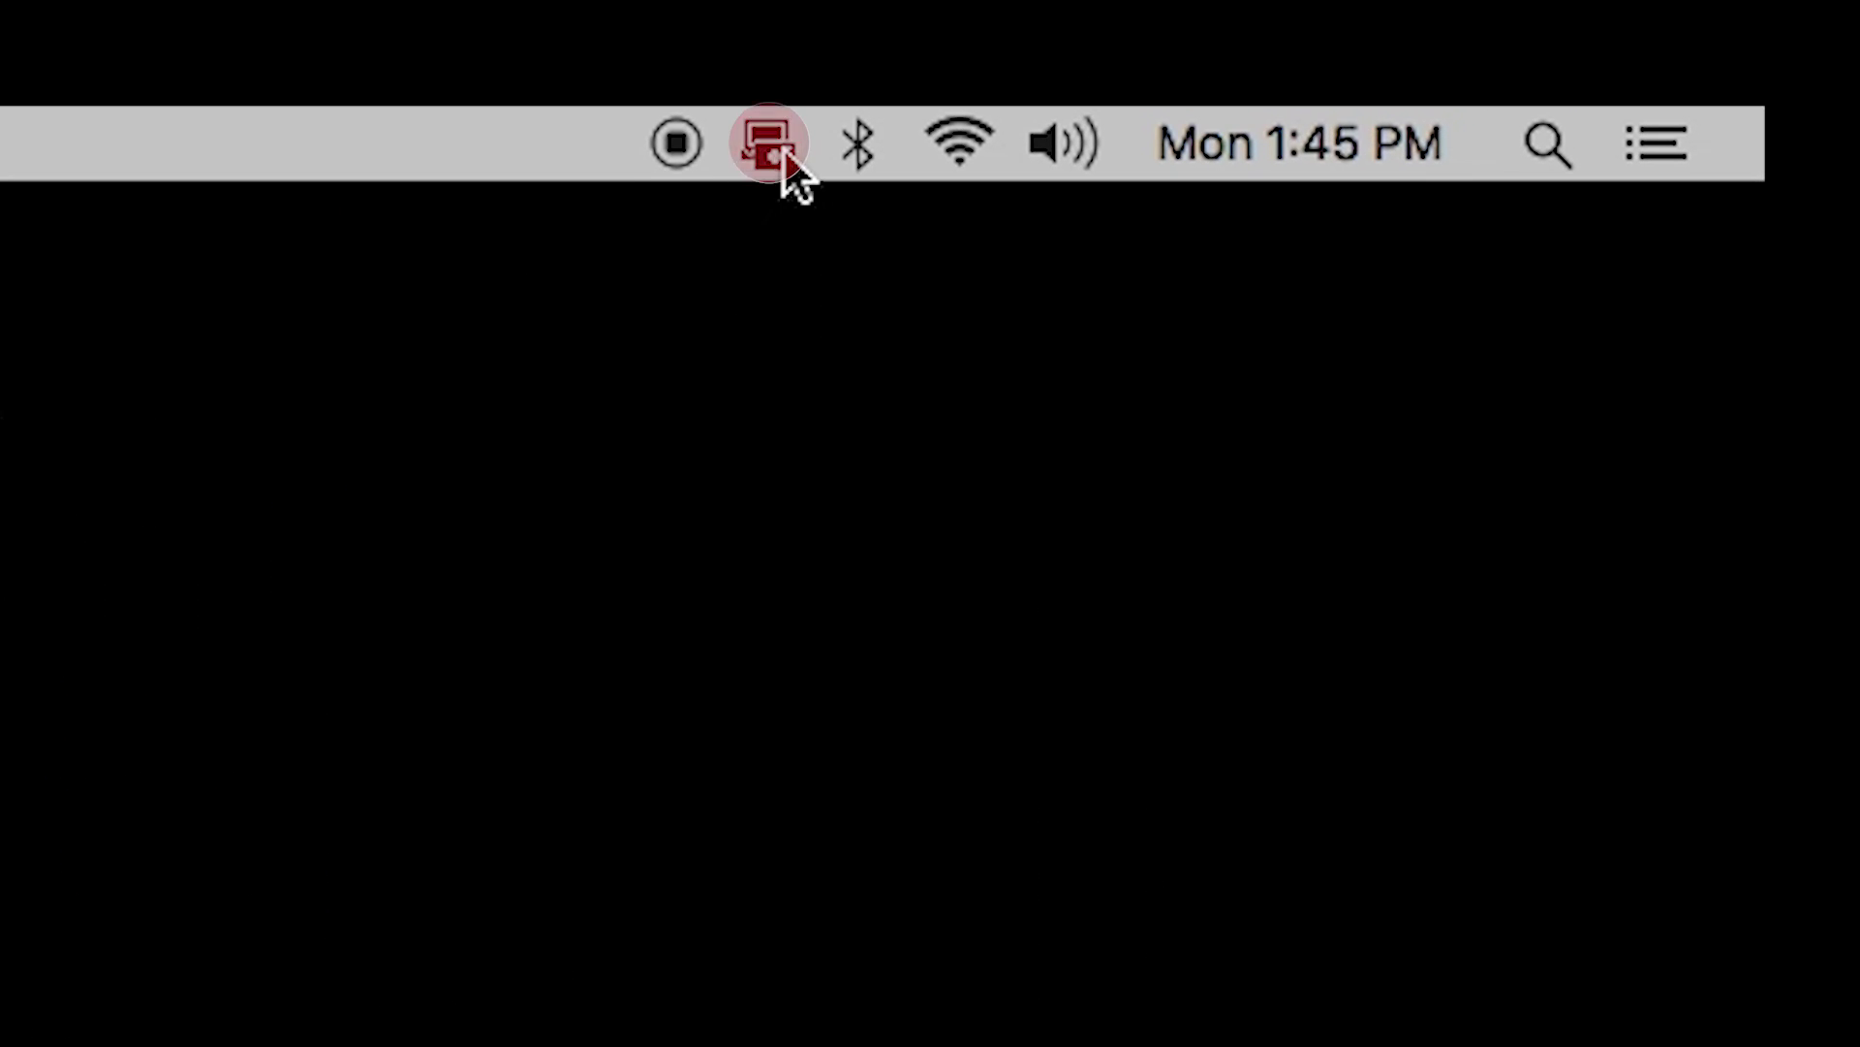
pyautogui.click(783, 149)
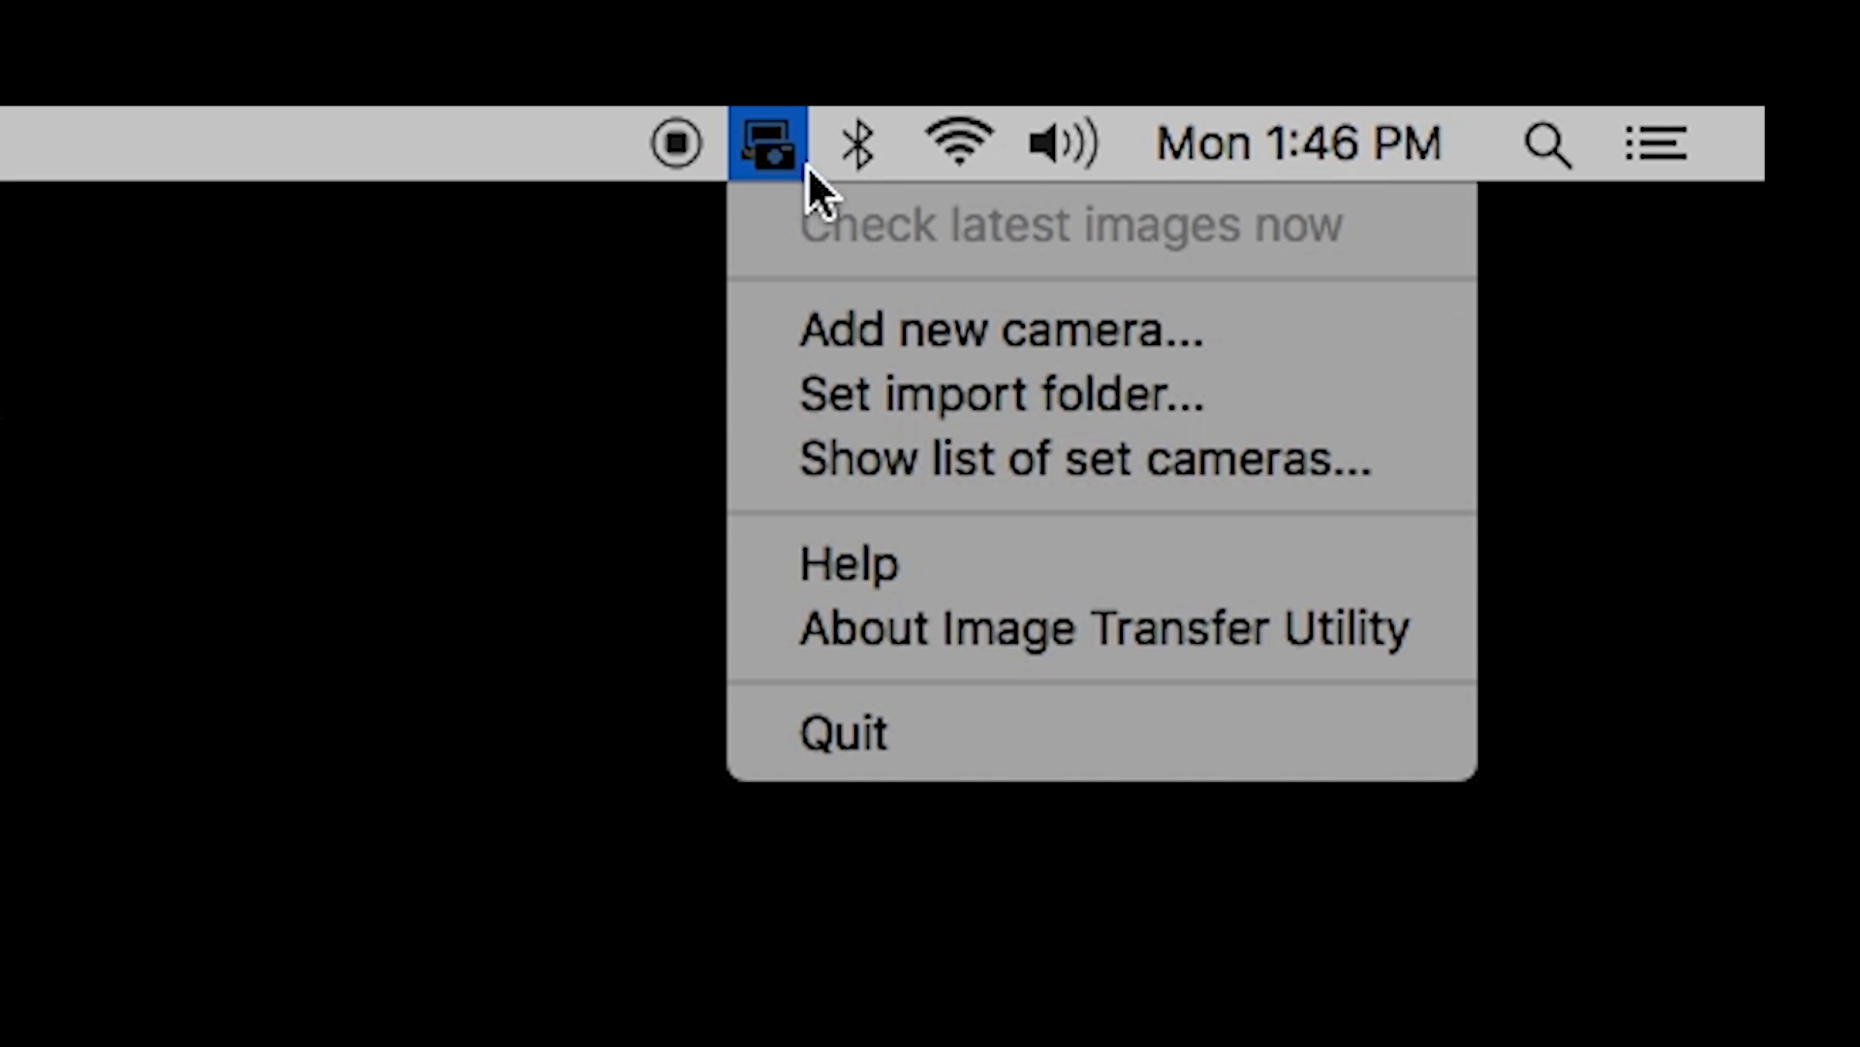
# Log in to CANON iMAGE GATEWAY and confirm the PowerShot G7 X Mark II as the sending camera.
pyautogui.click(901, 328)
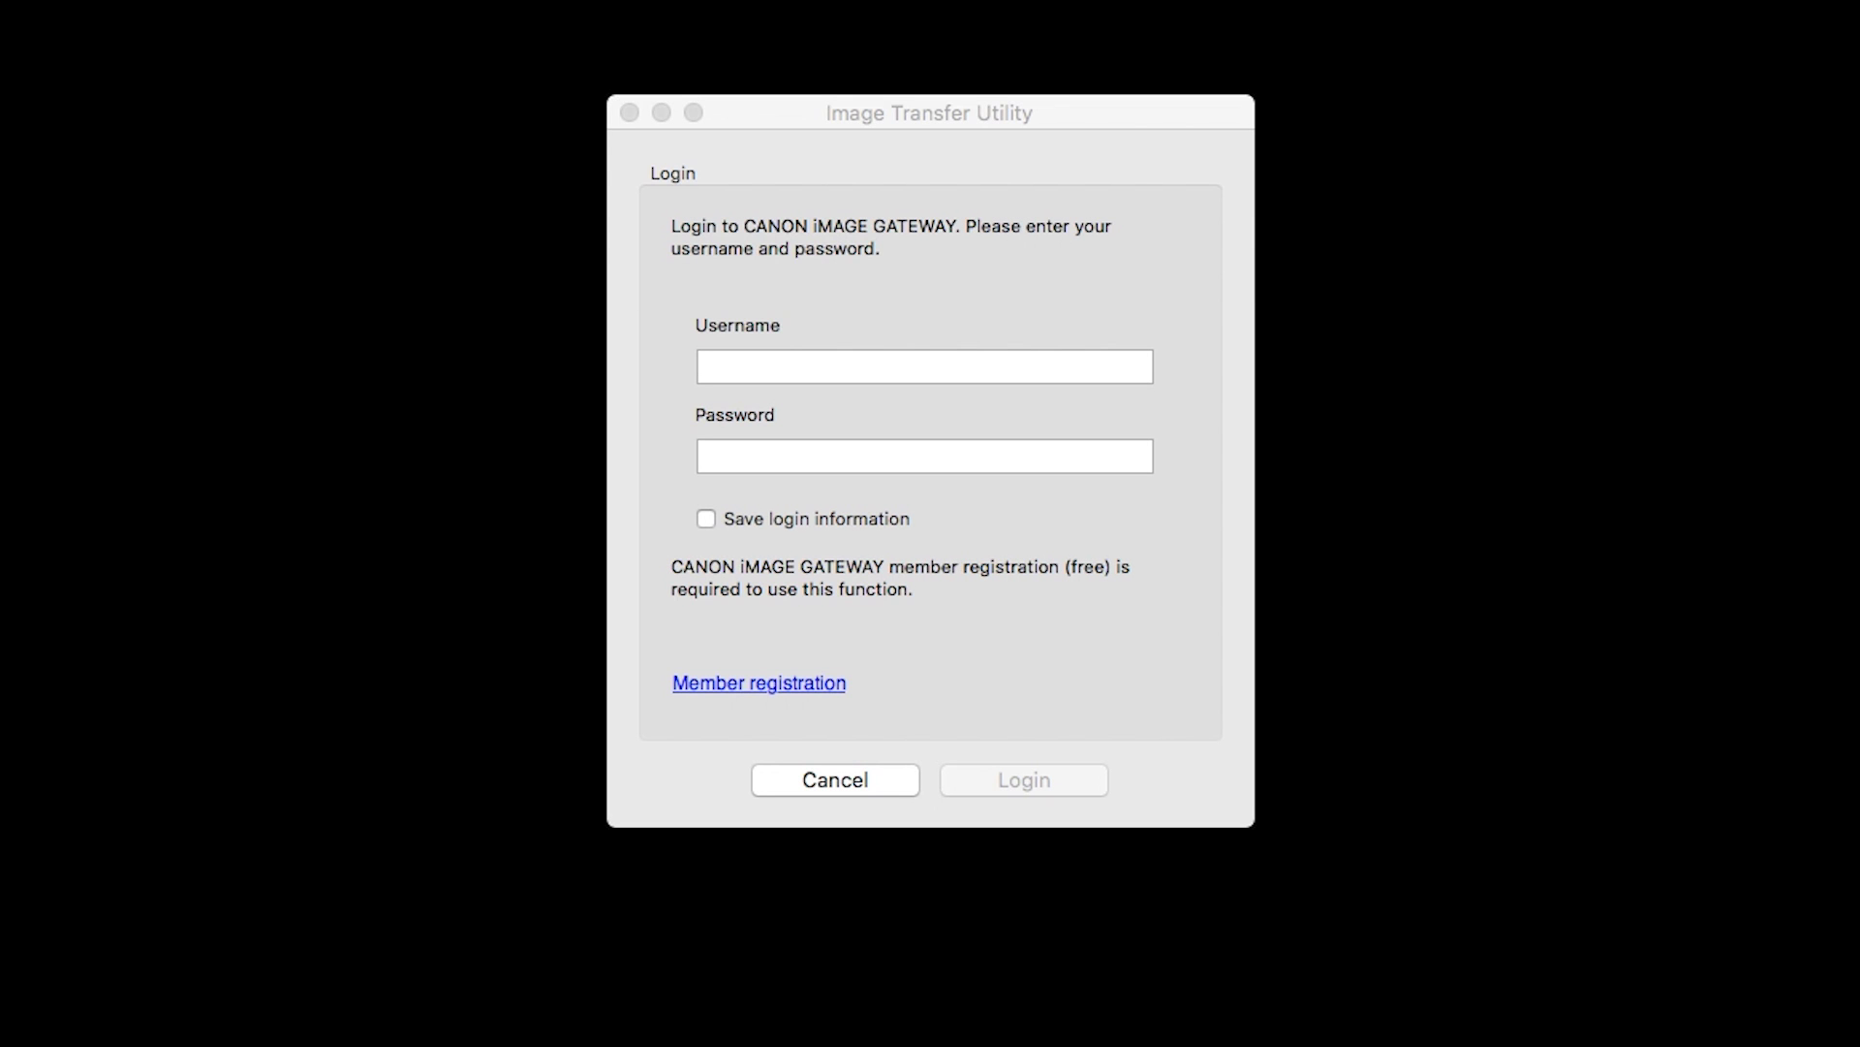
pyautogui.click(1081, 365)
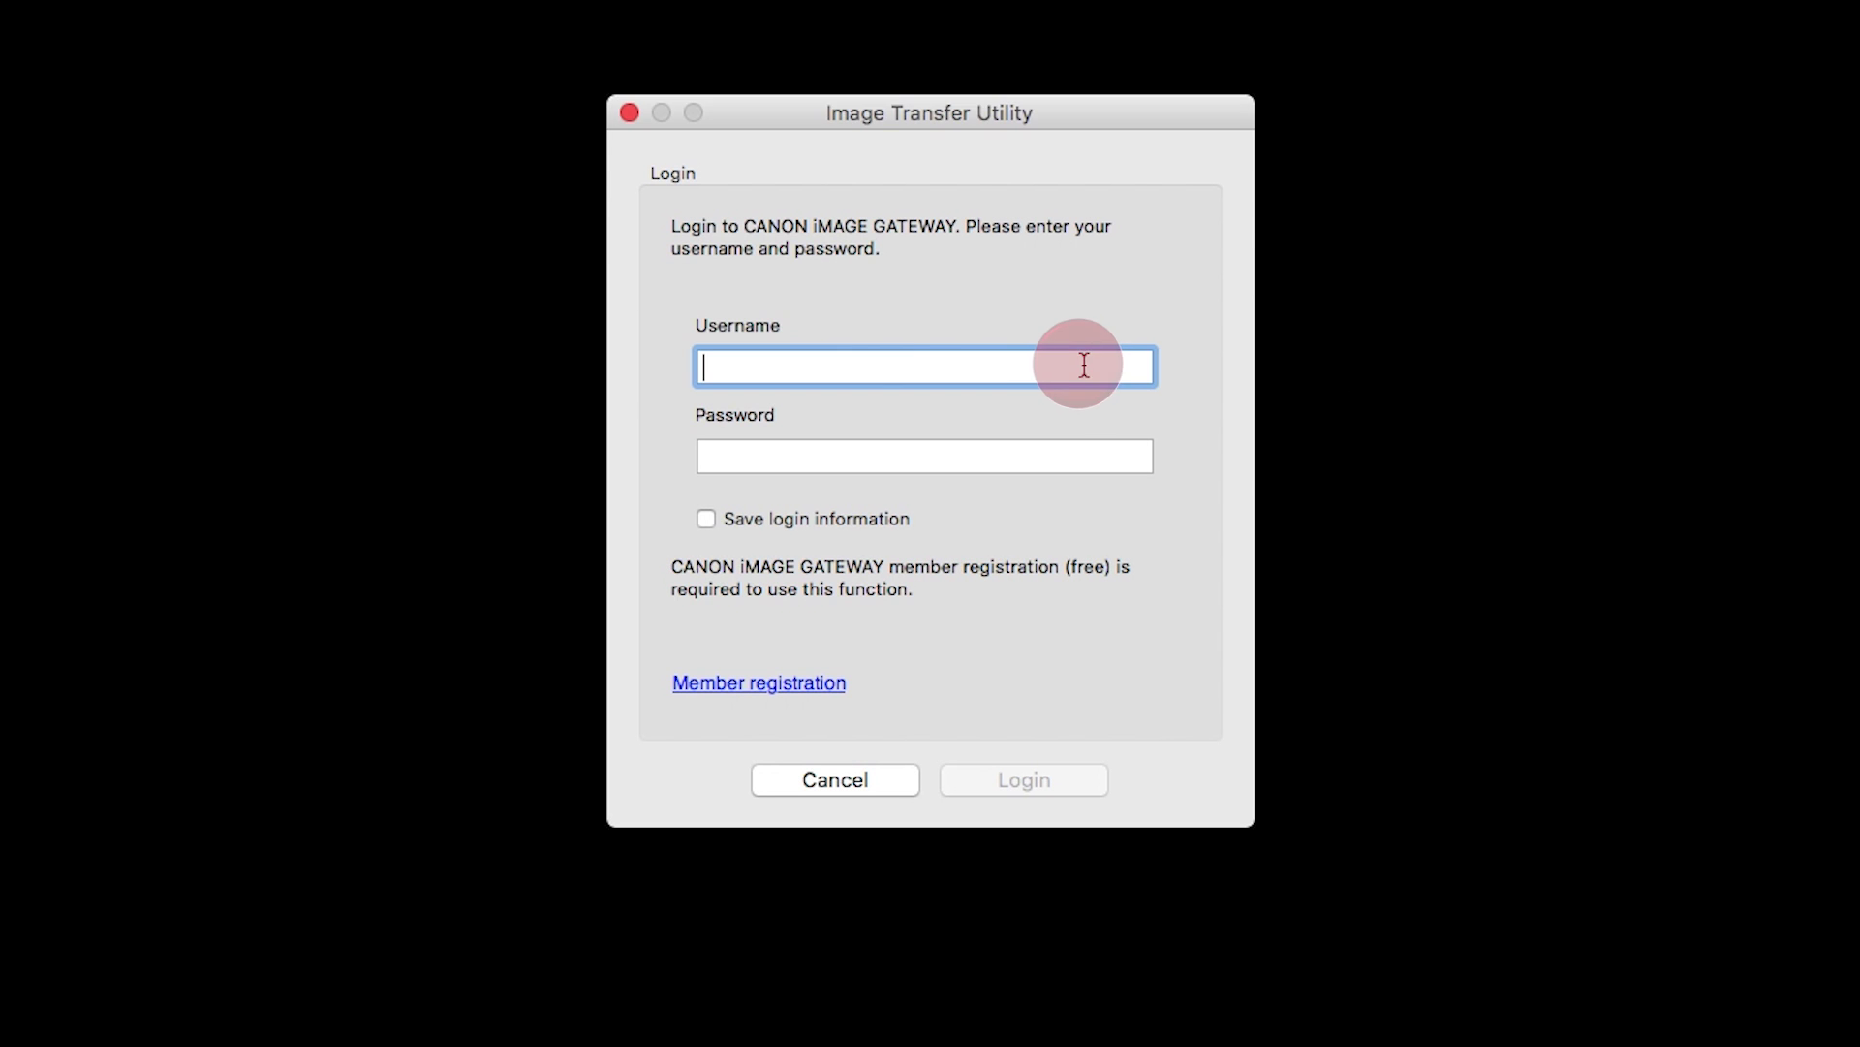
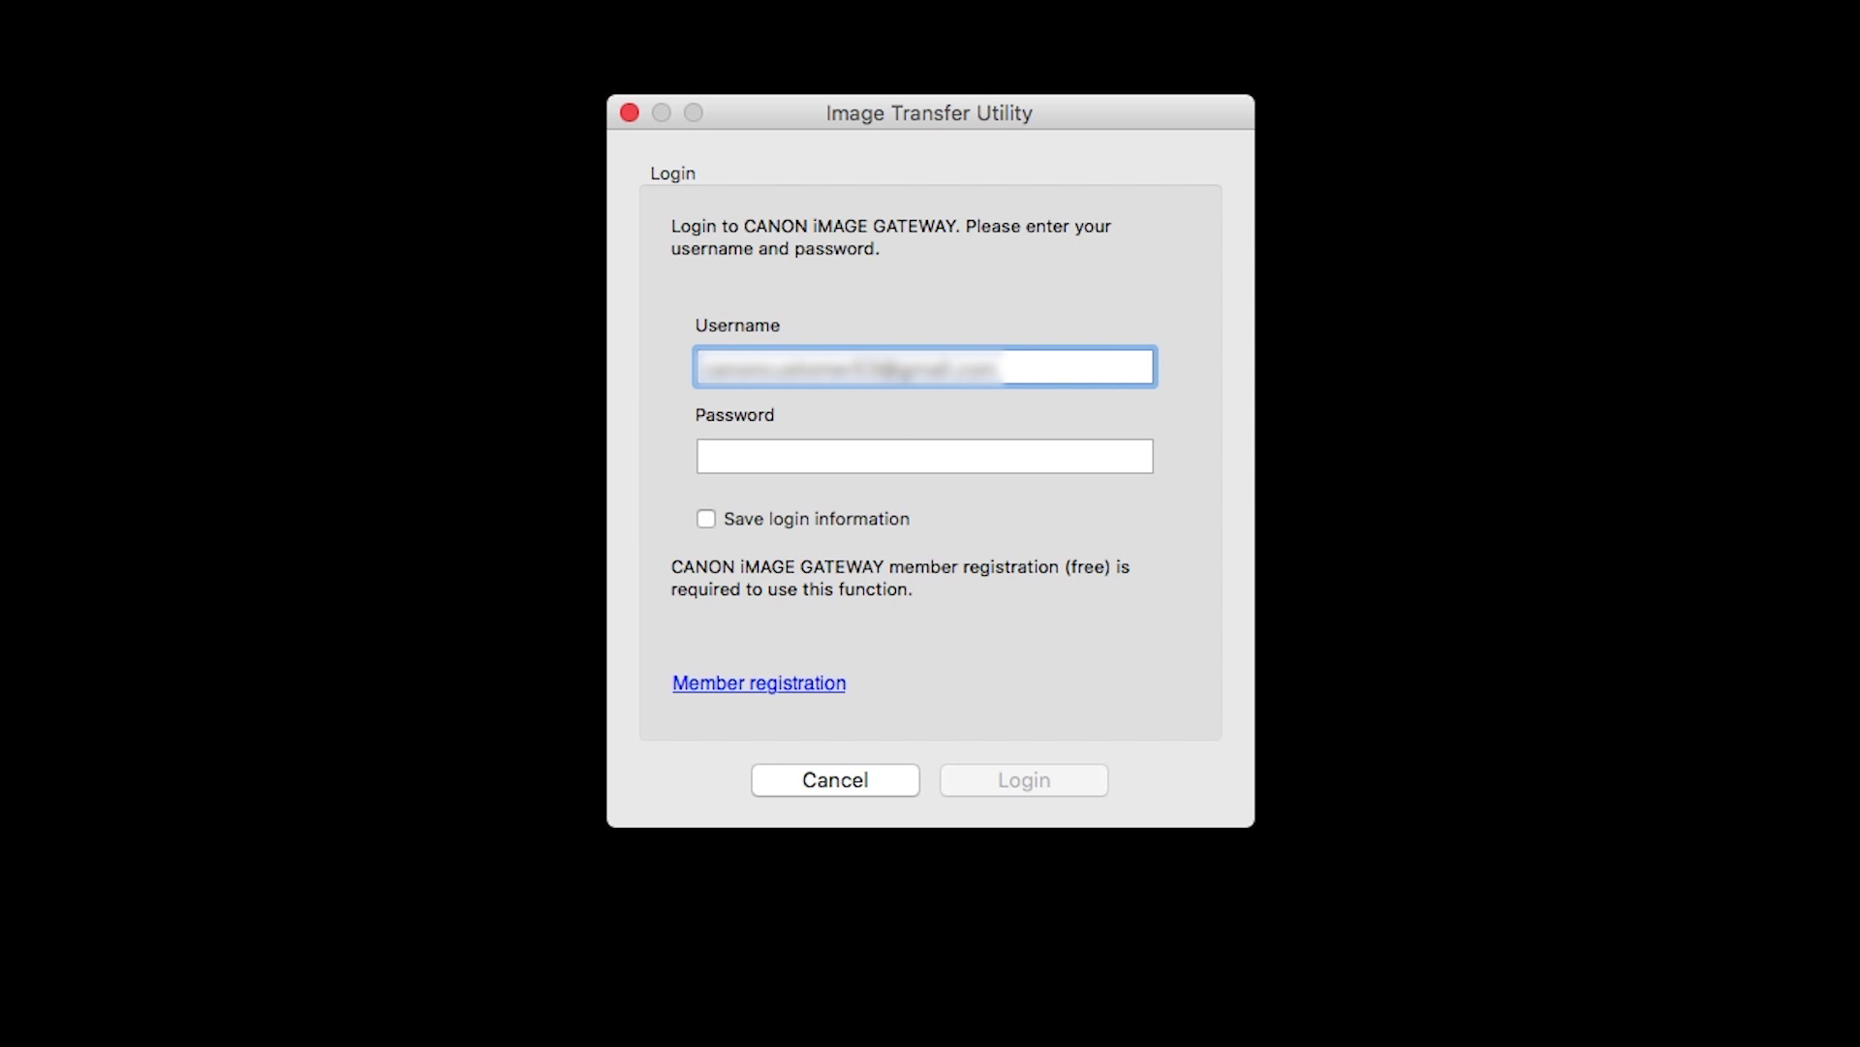
pyautogui.click(936, 452)
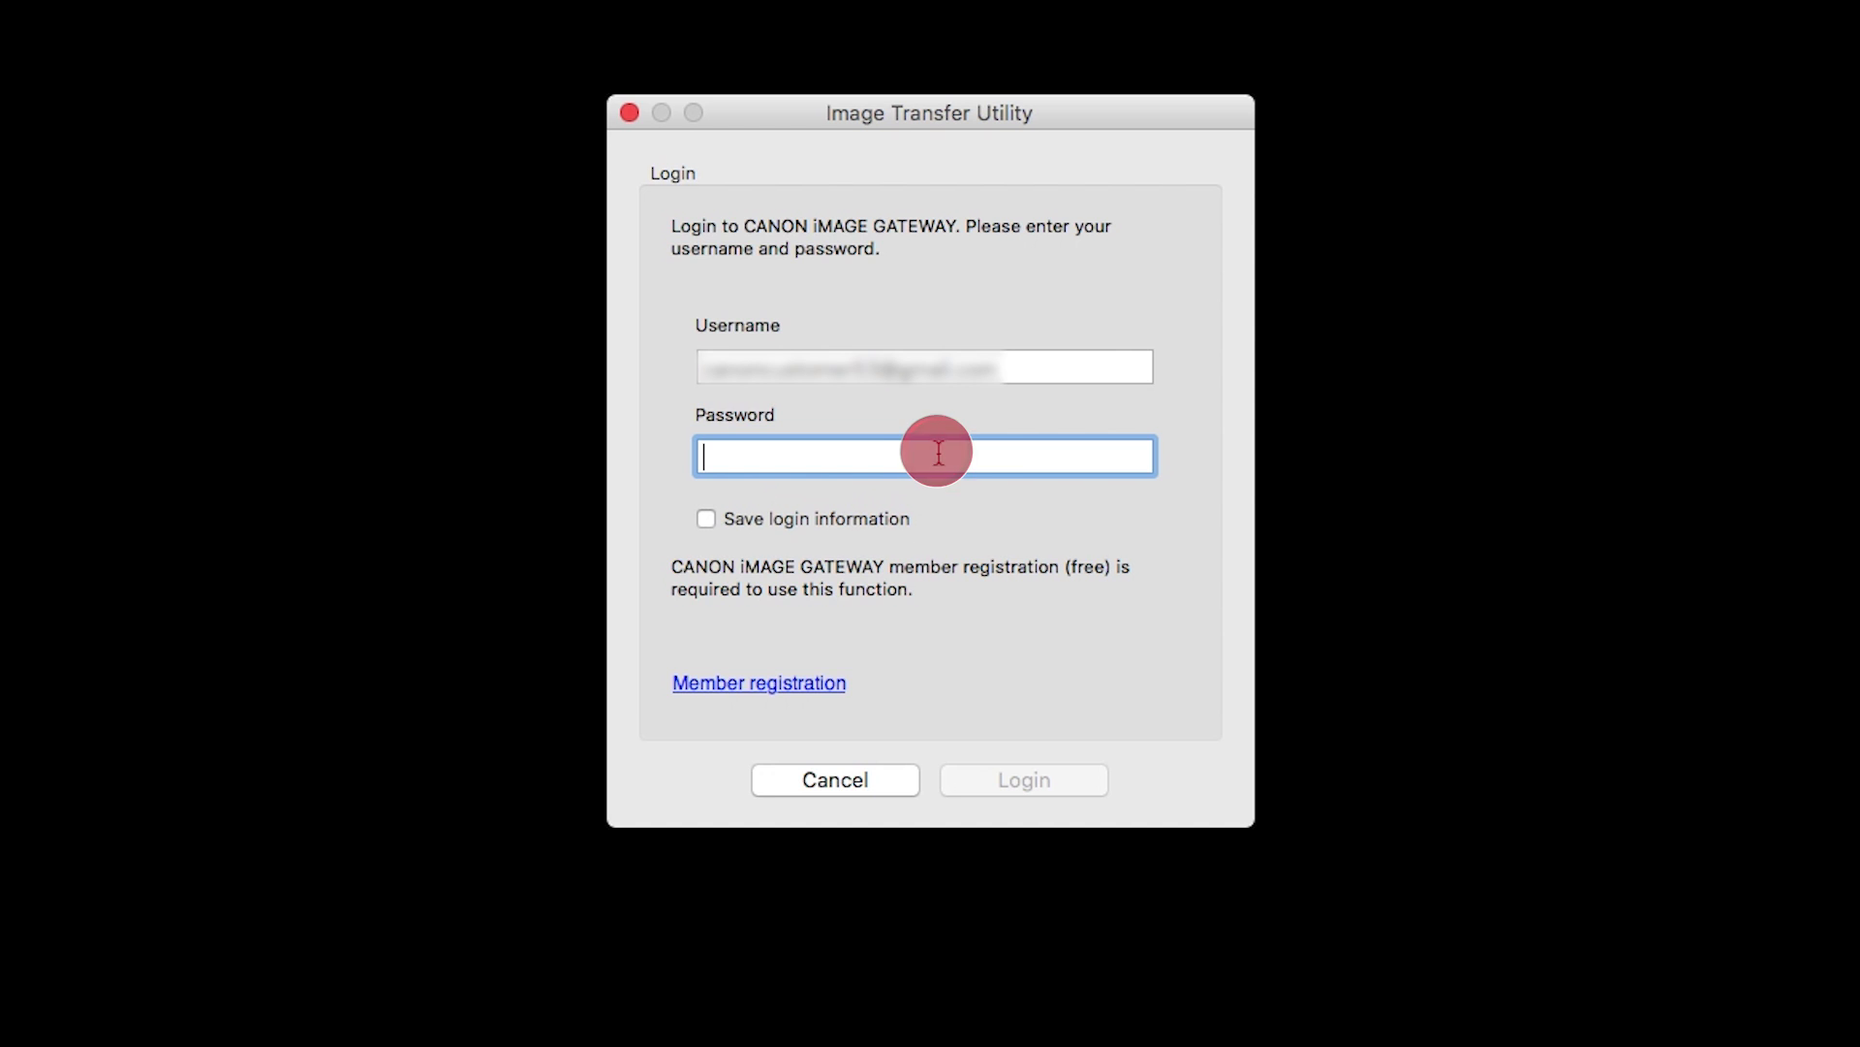
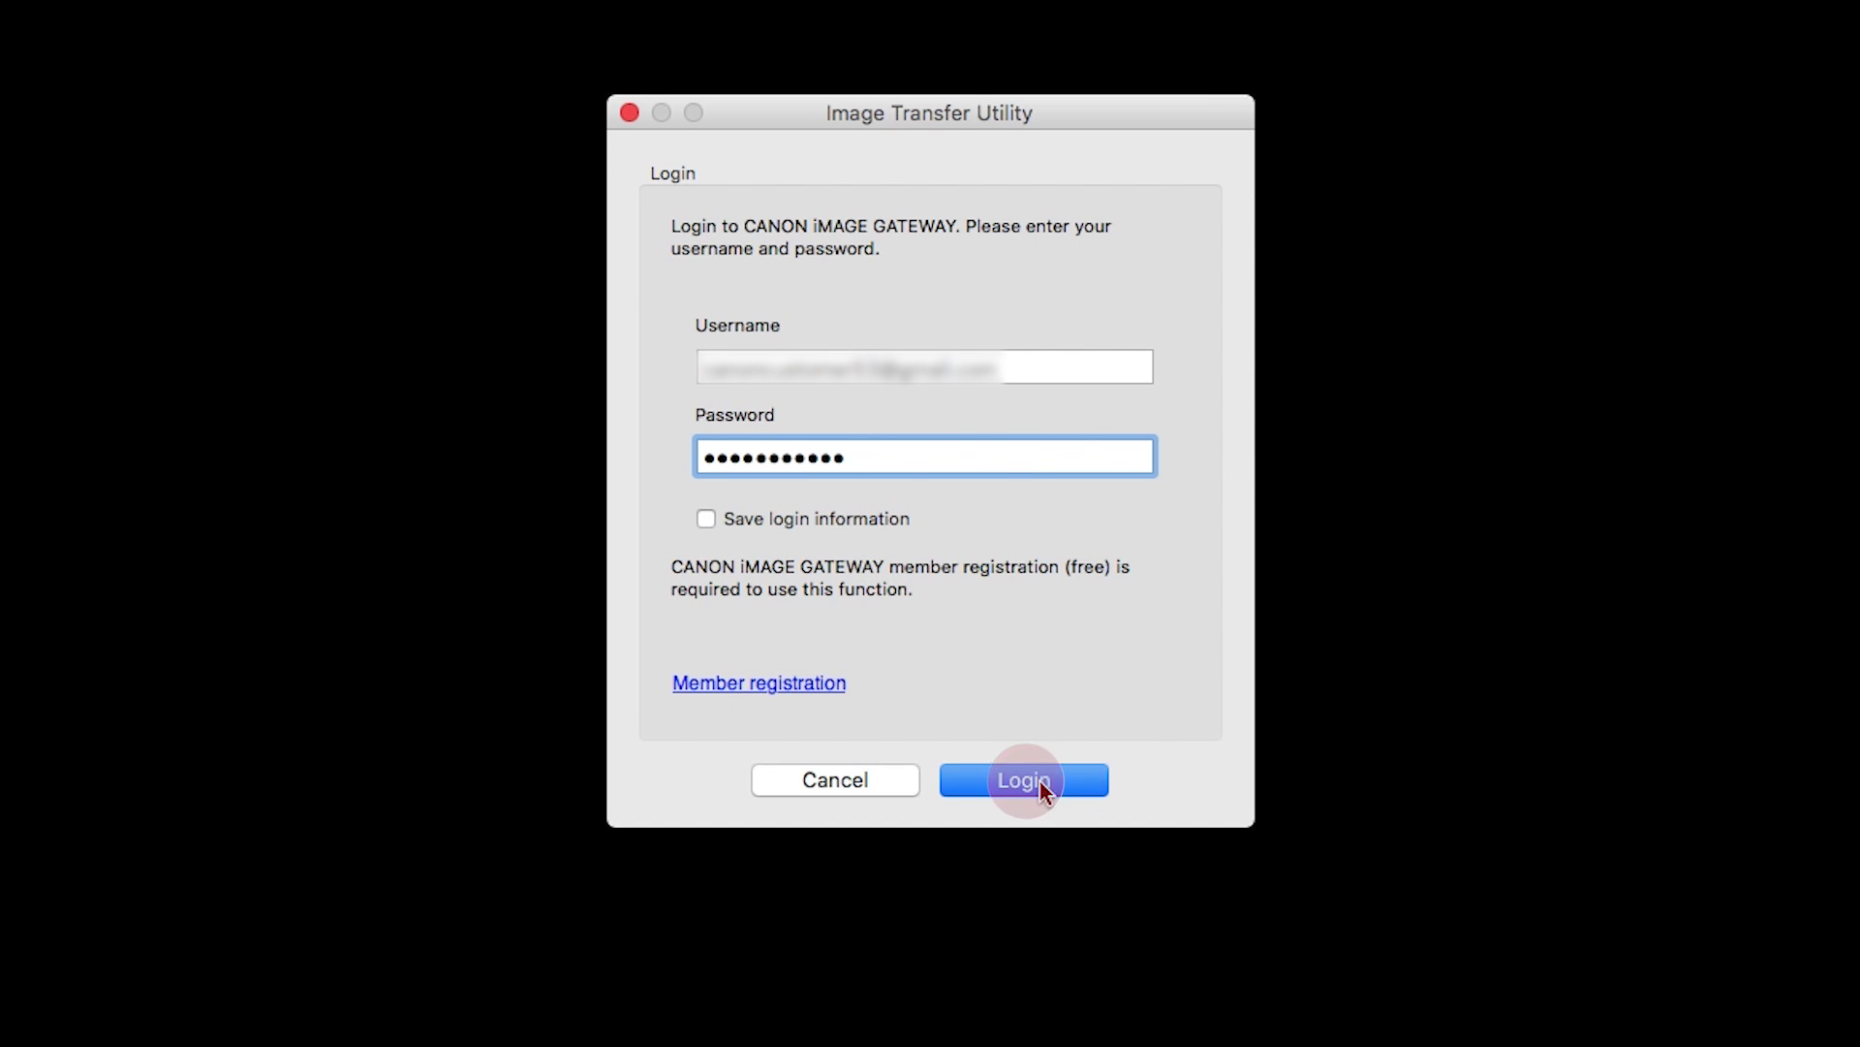
pyautogui.click(1027, 781)
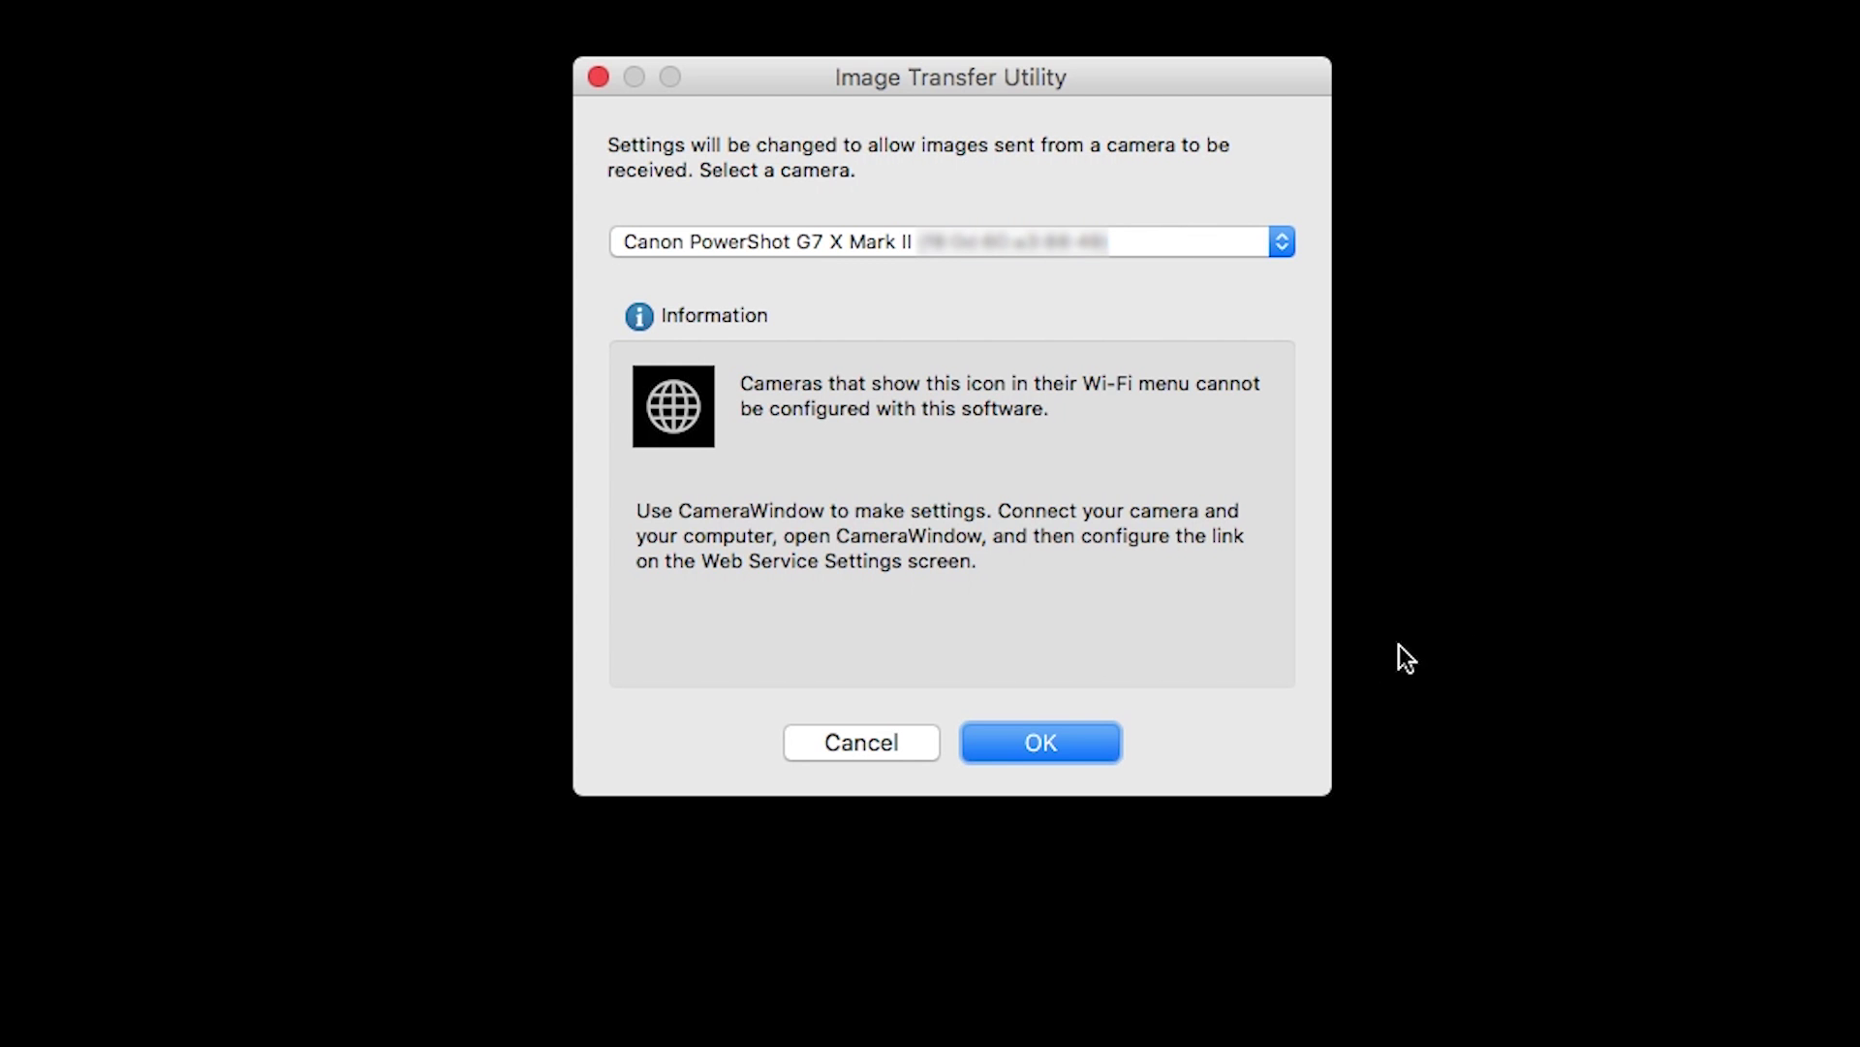
pyautogui.click(1041, 743)
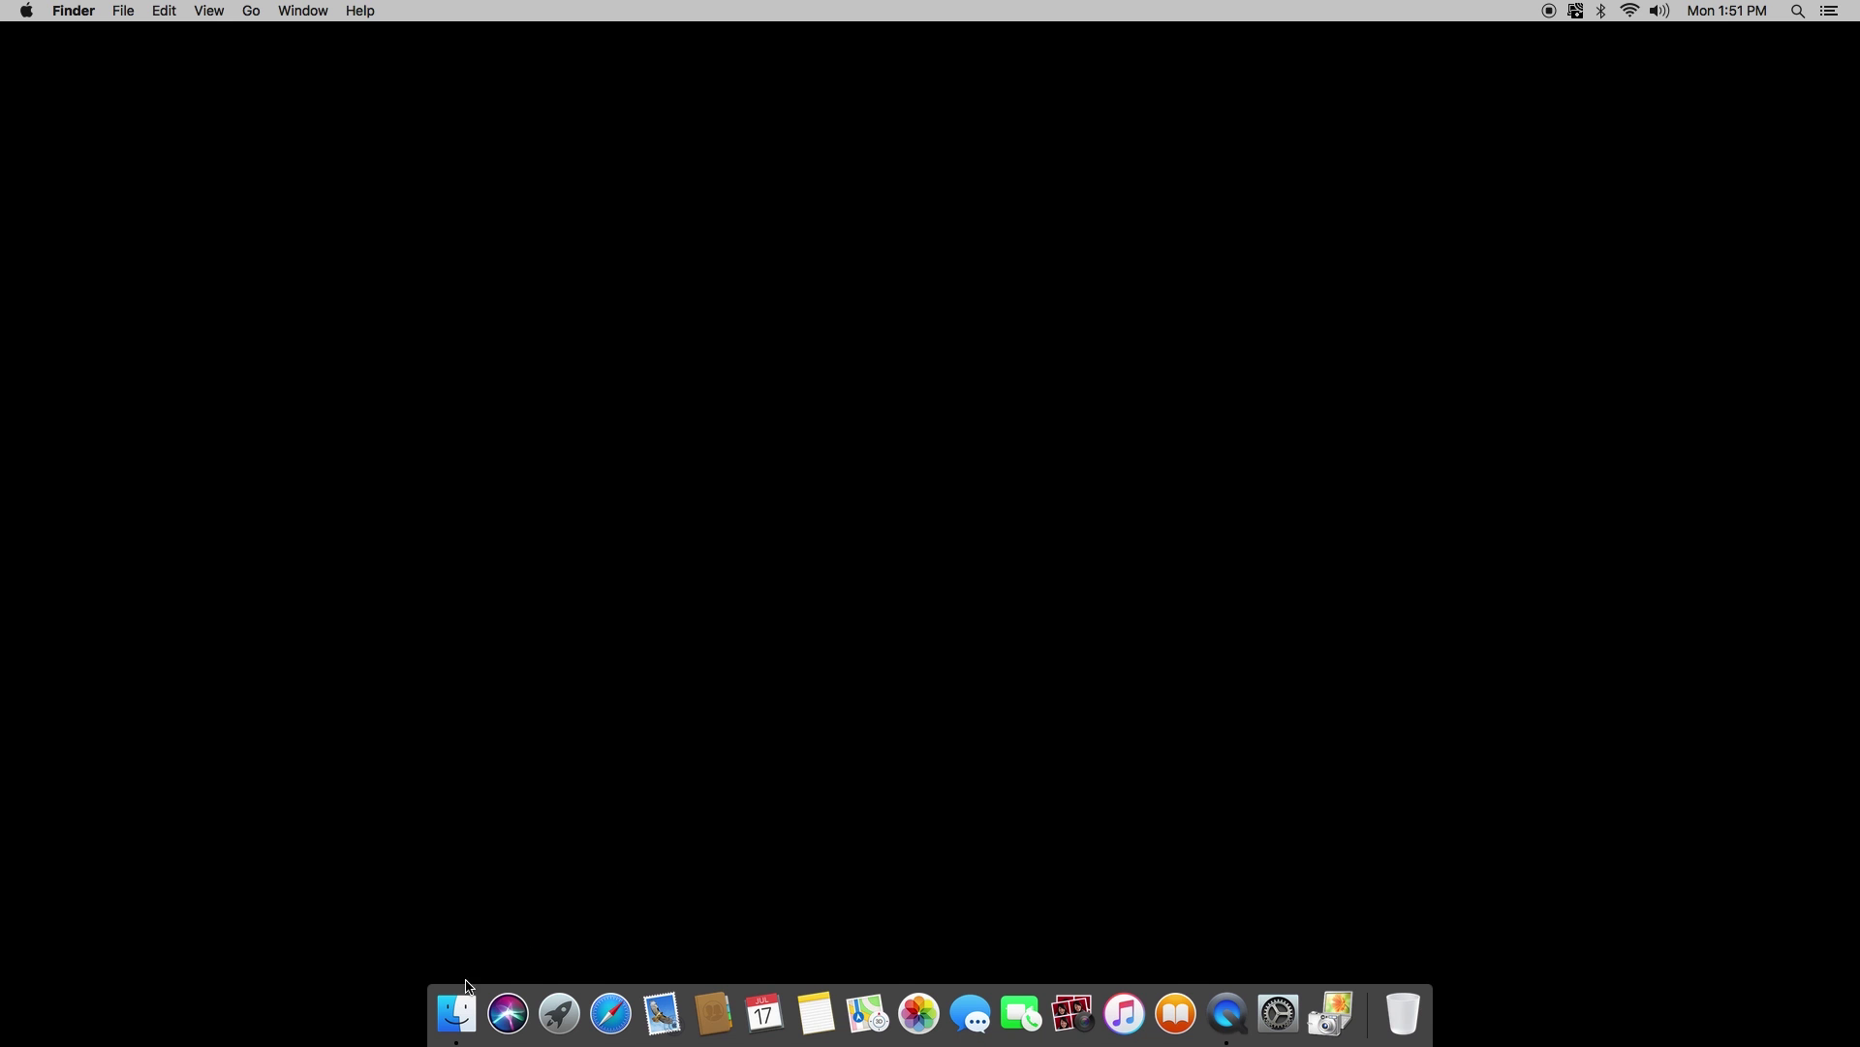
# Show the Pictures folder in Finder and select the Transferred folder.
pyautogui.click(457, 1014)
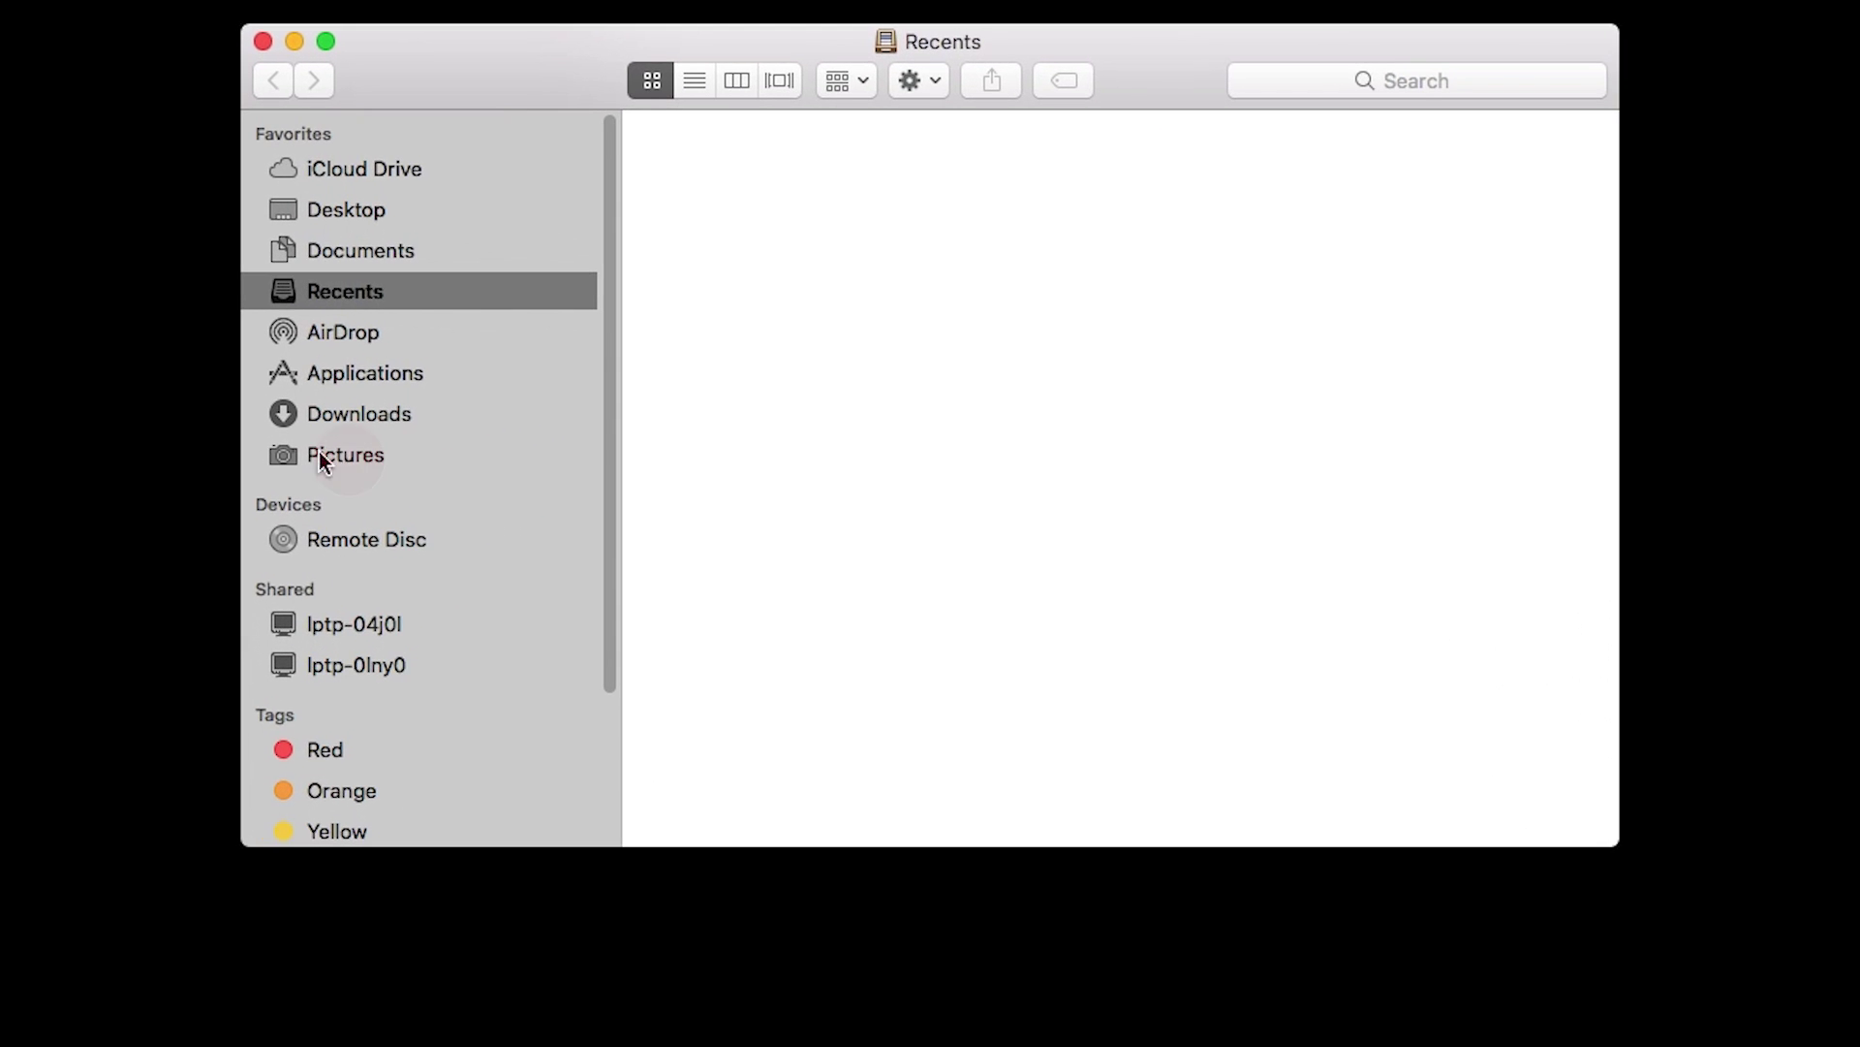
pyautogui.click(343, 455)
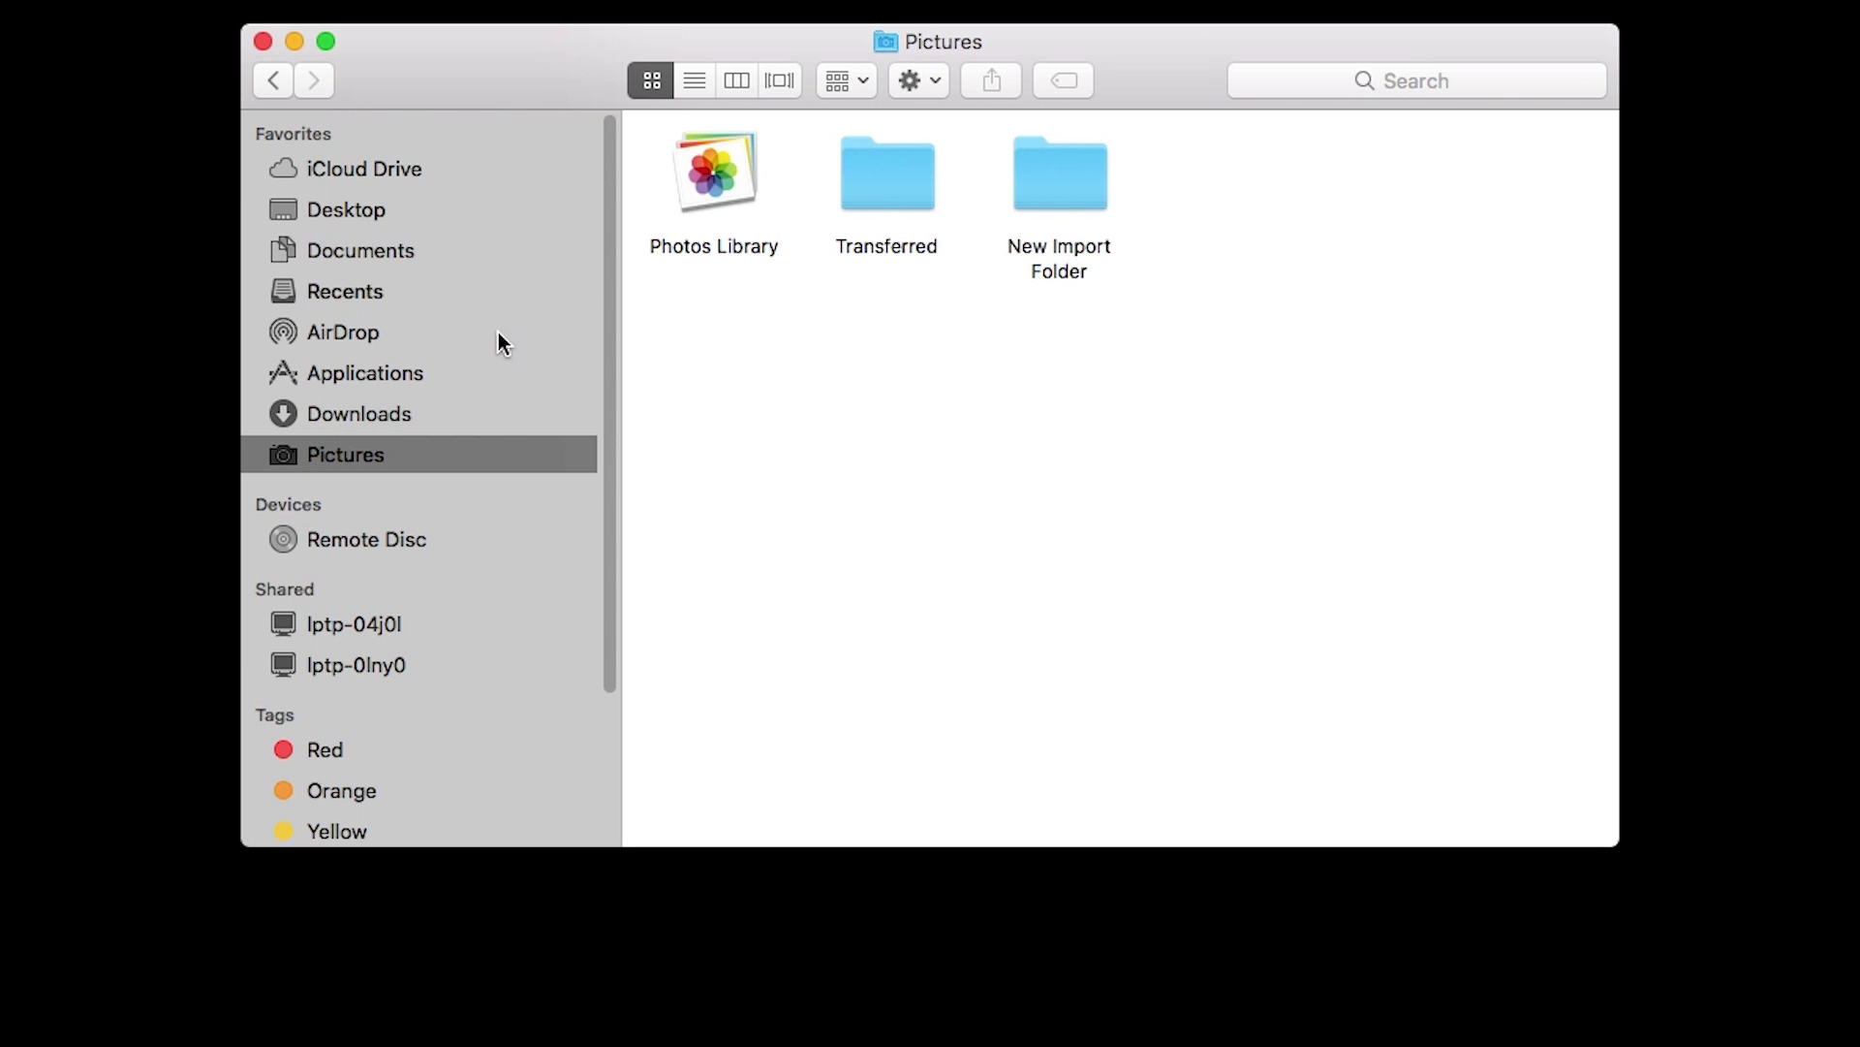
pyautogui.click(875, 209)
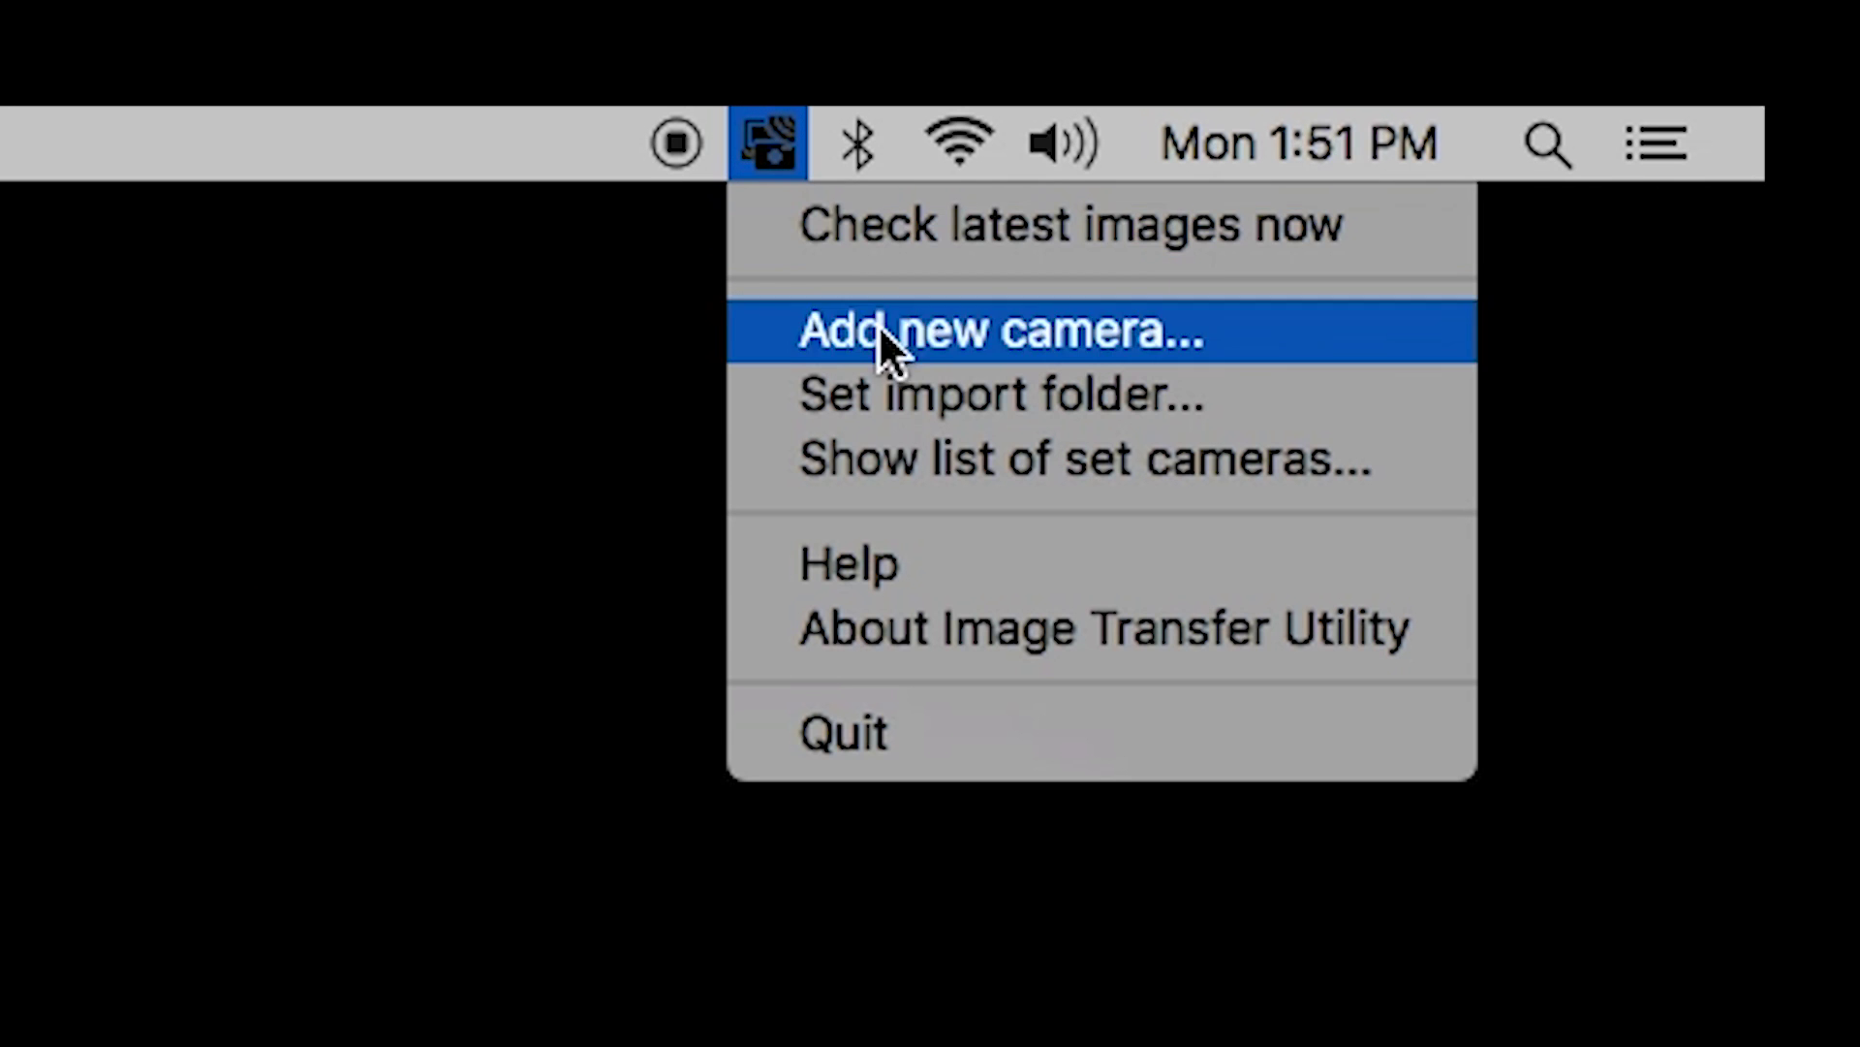
# Set the import folder to Pictures/New Import Folder and save the setting.
pyautogui.click(925, 413)
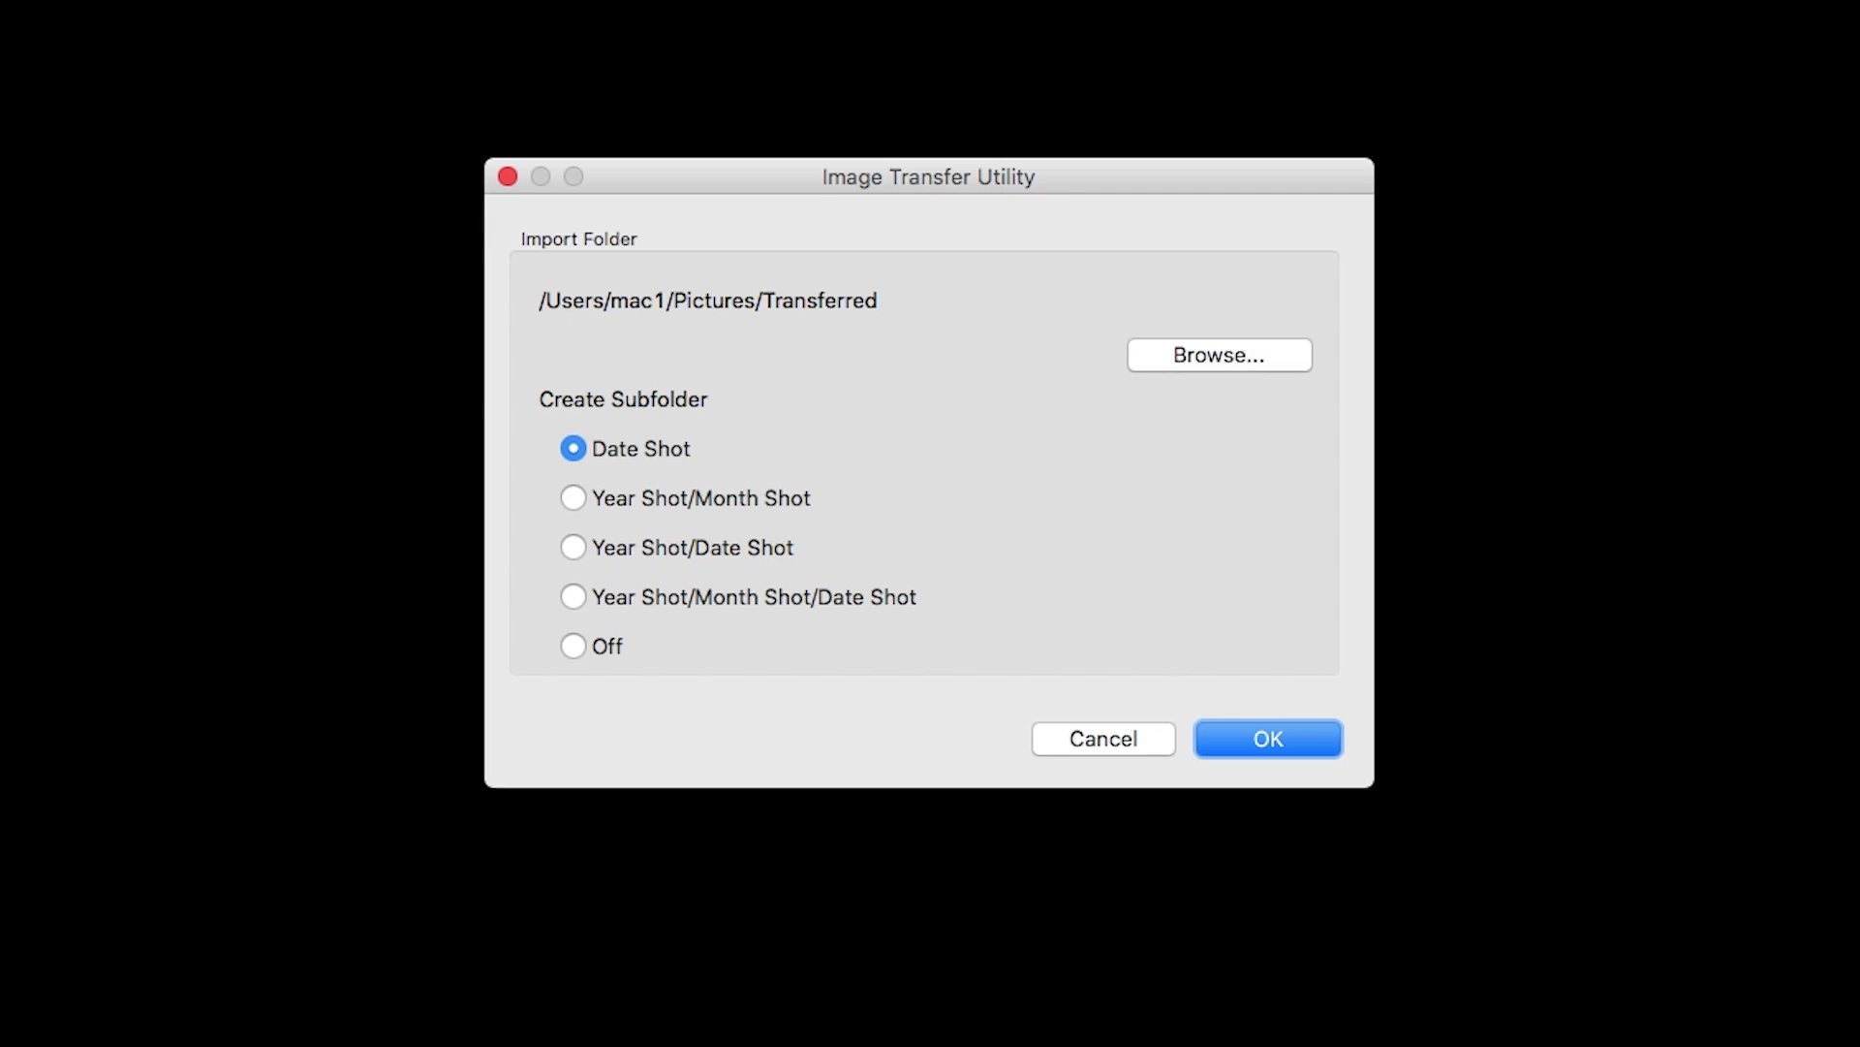
pyautogui.click(1239, 350)
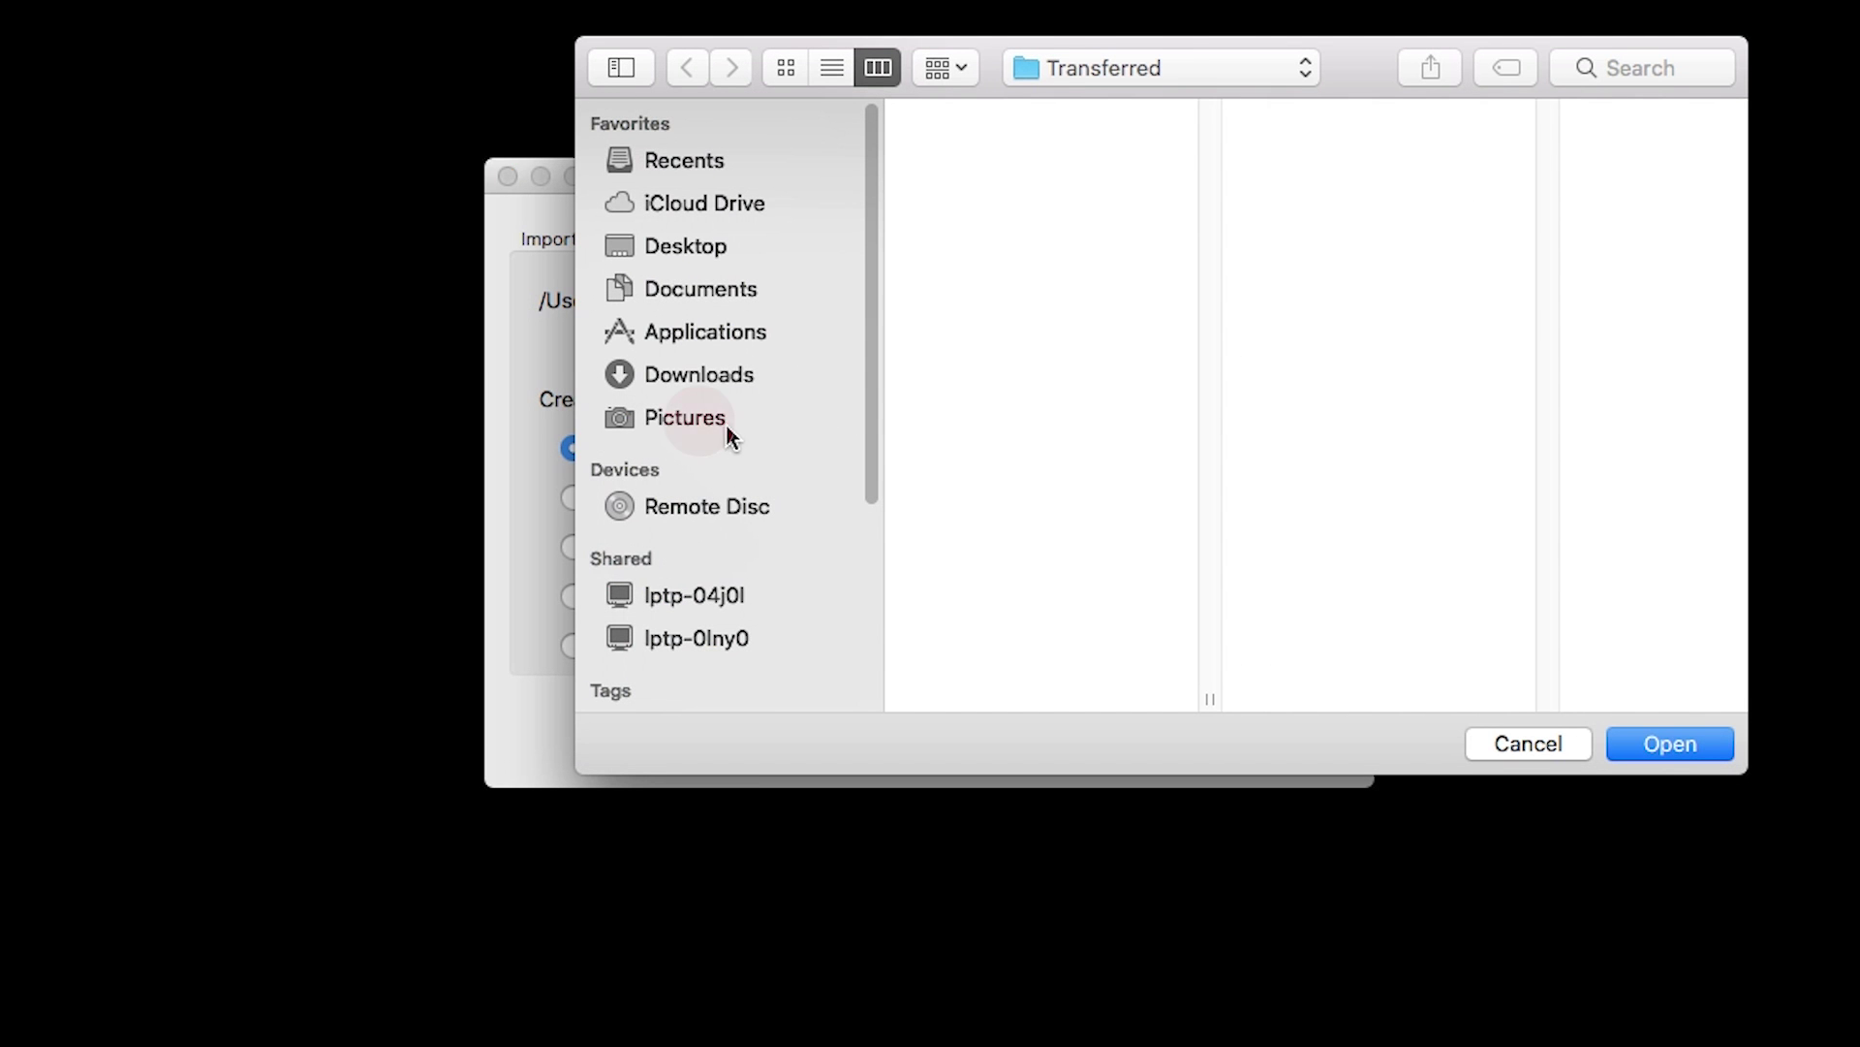
pyautogui.click(699, 421)
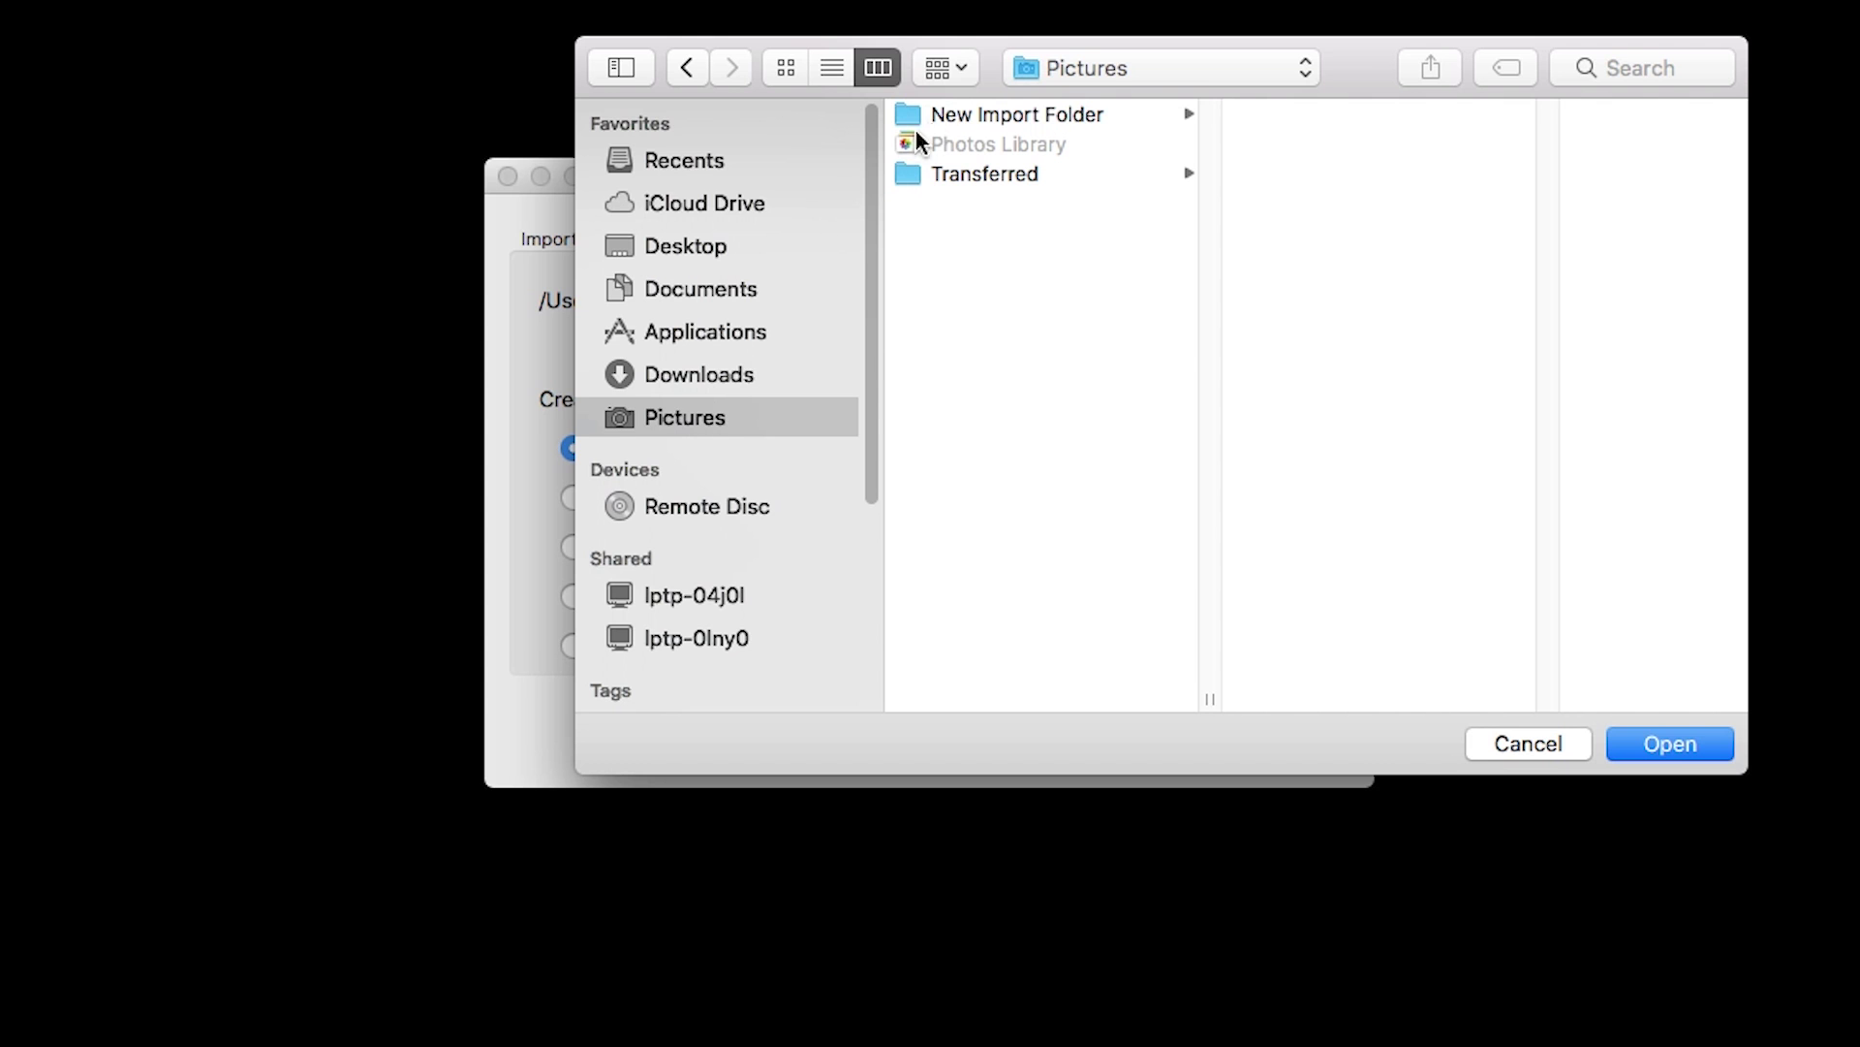
pyautogui.click(960, 122)
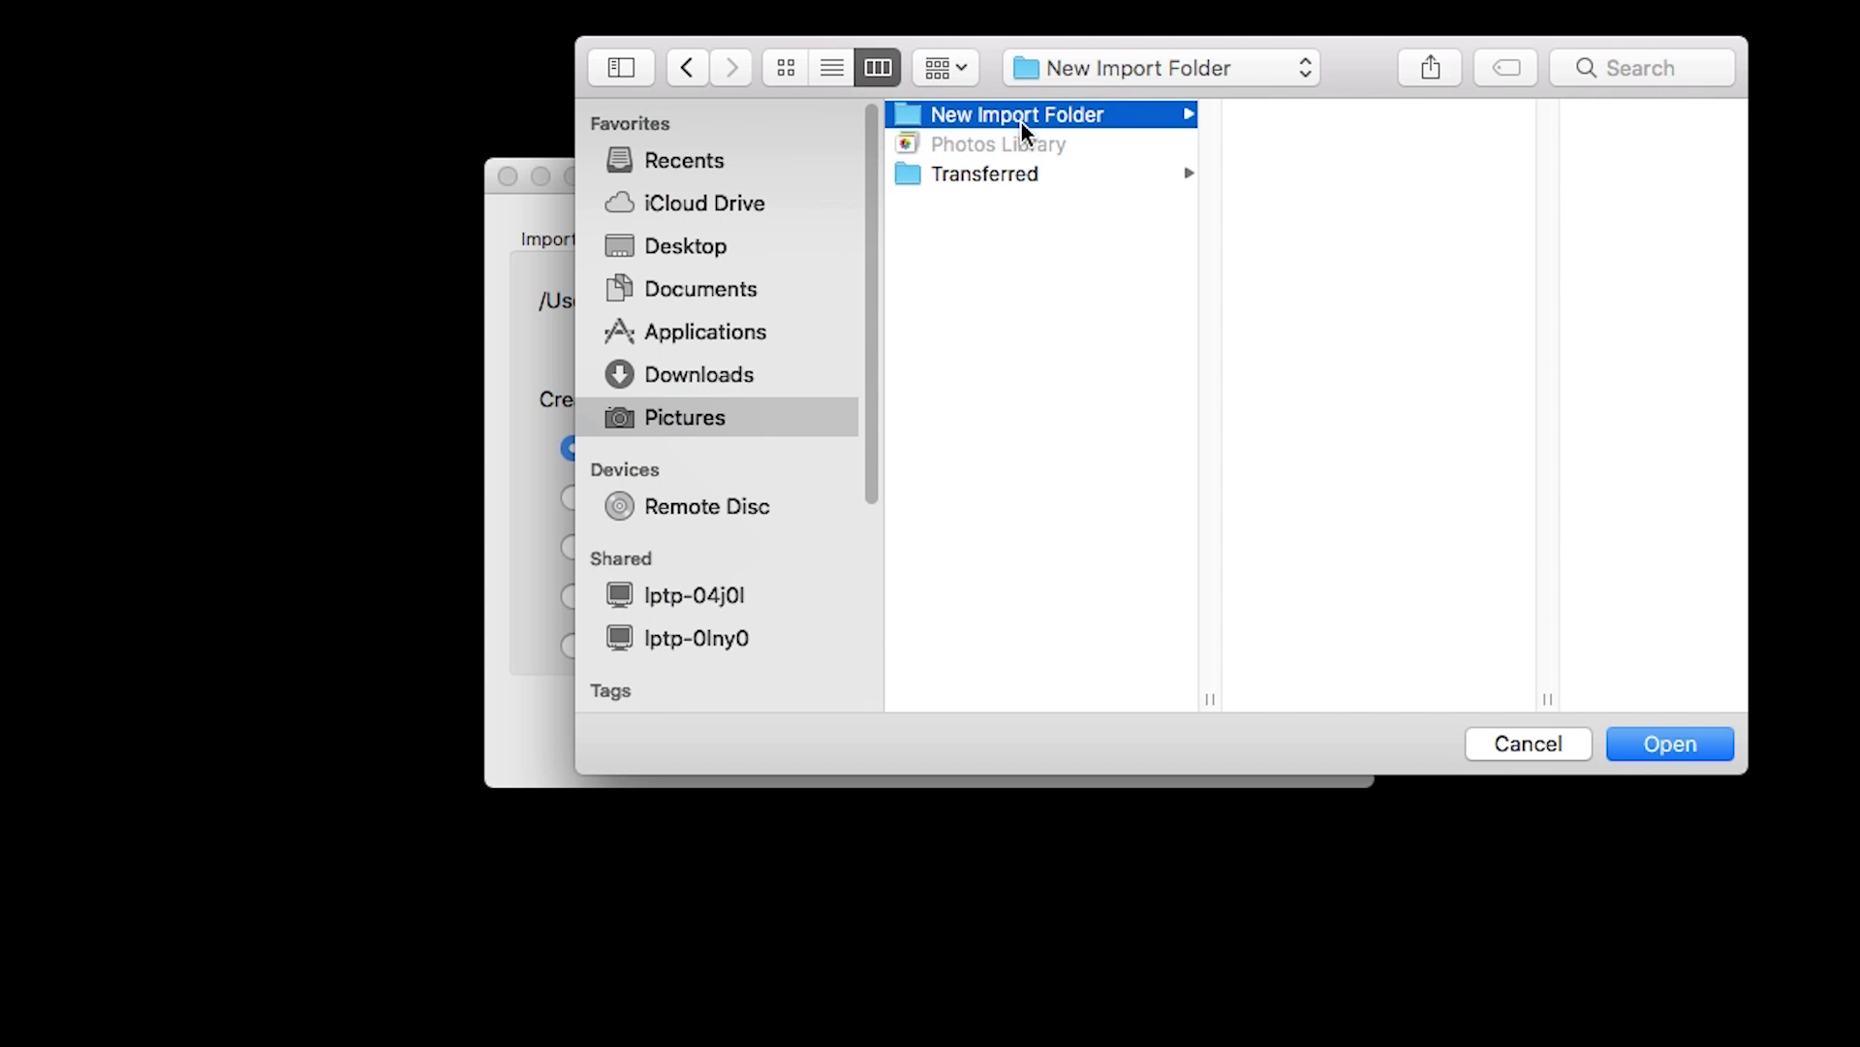
pyautogui.click(1669, 742)
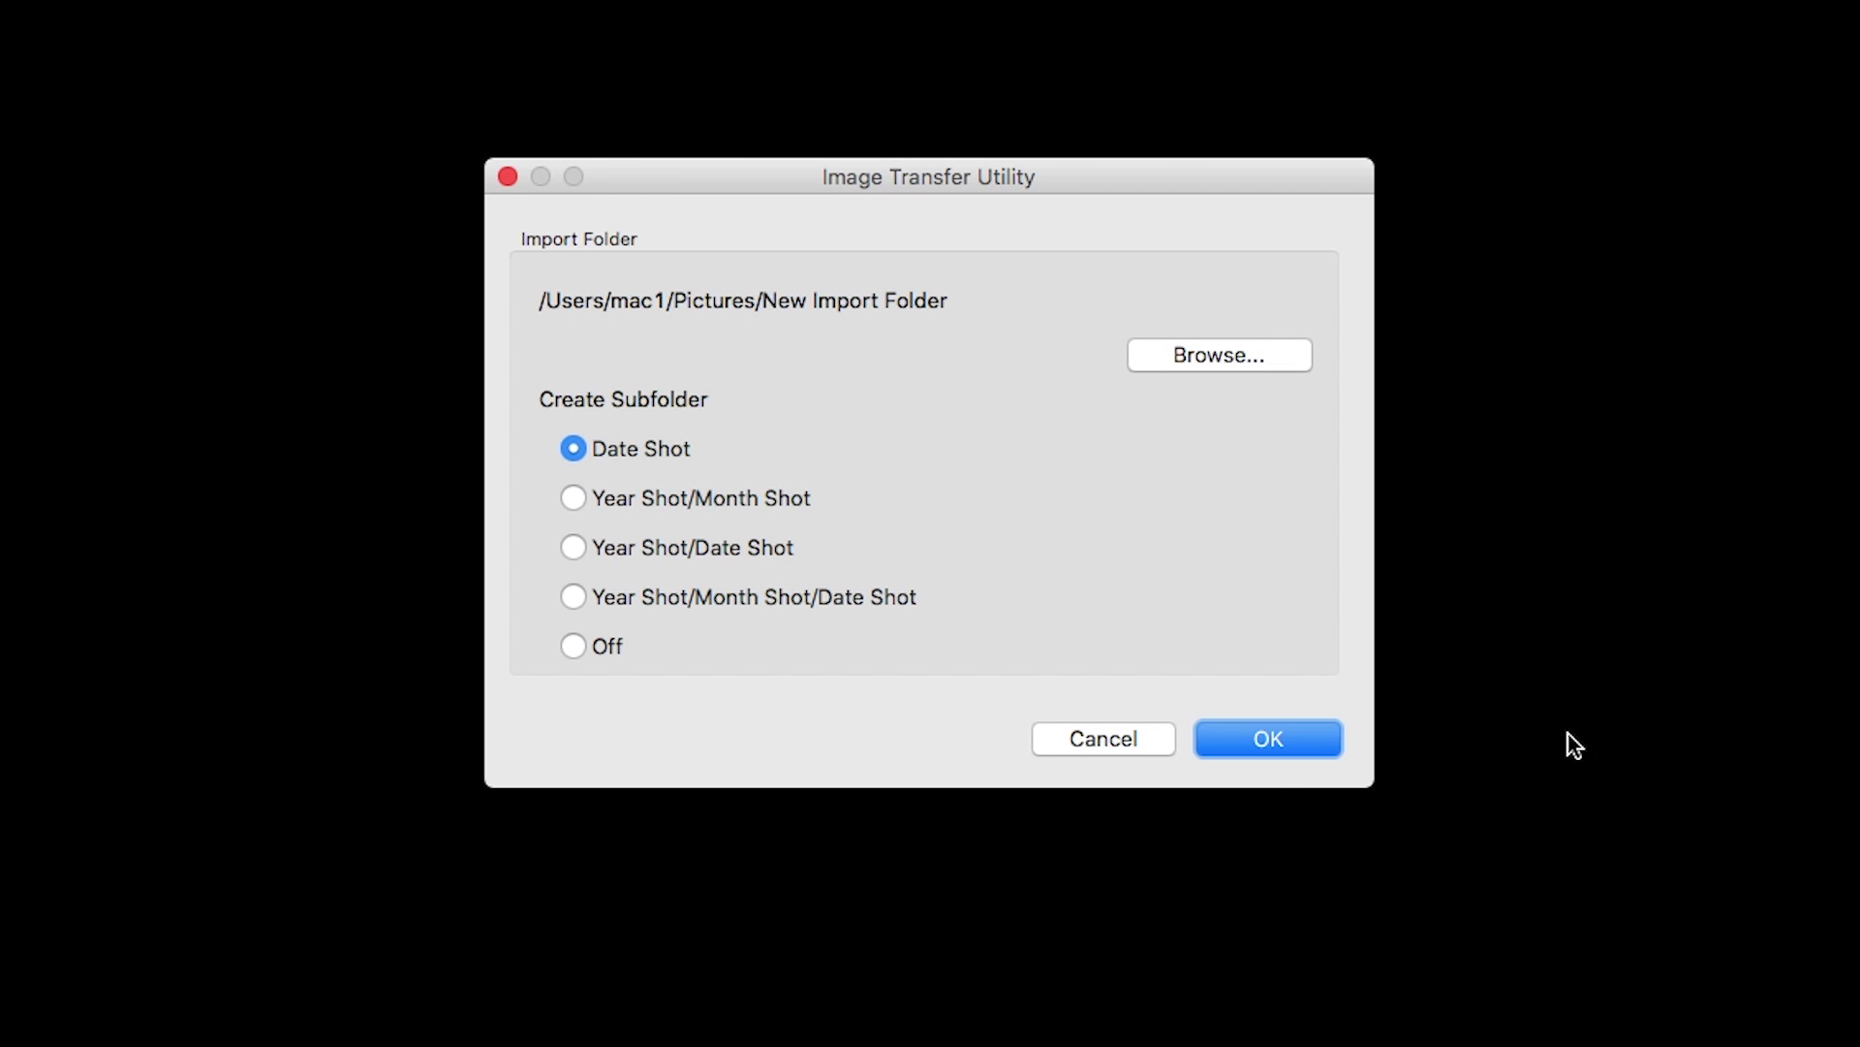
pyautogui.click(1269, 737)
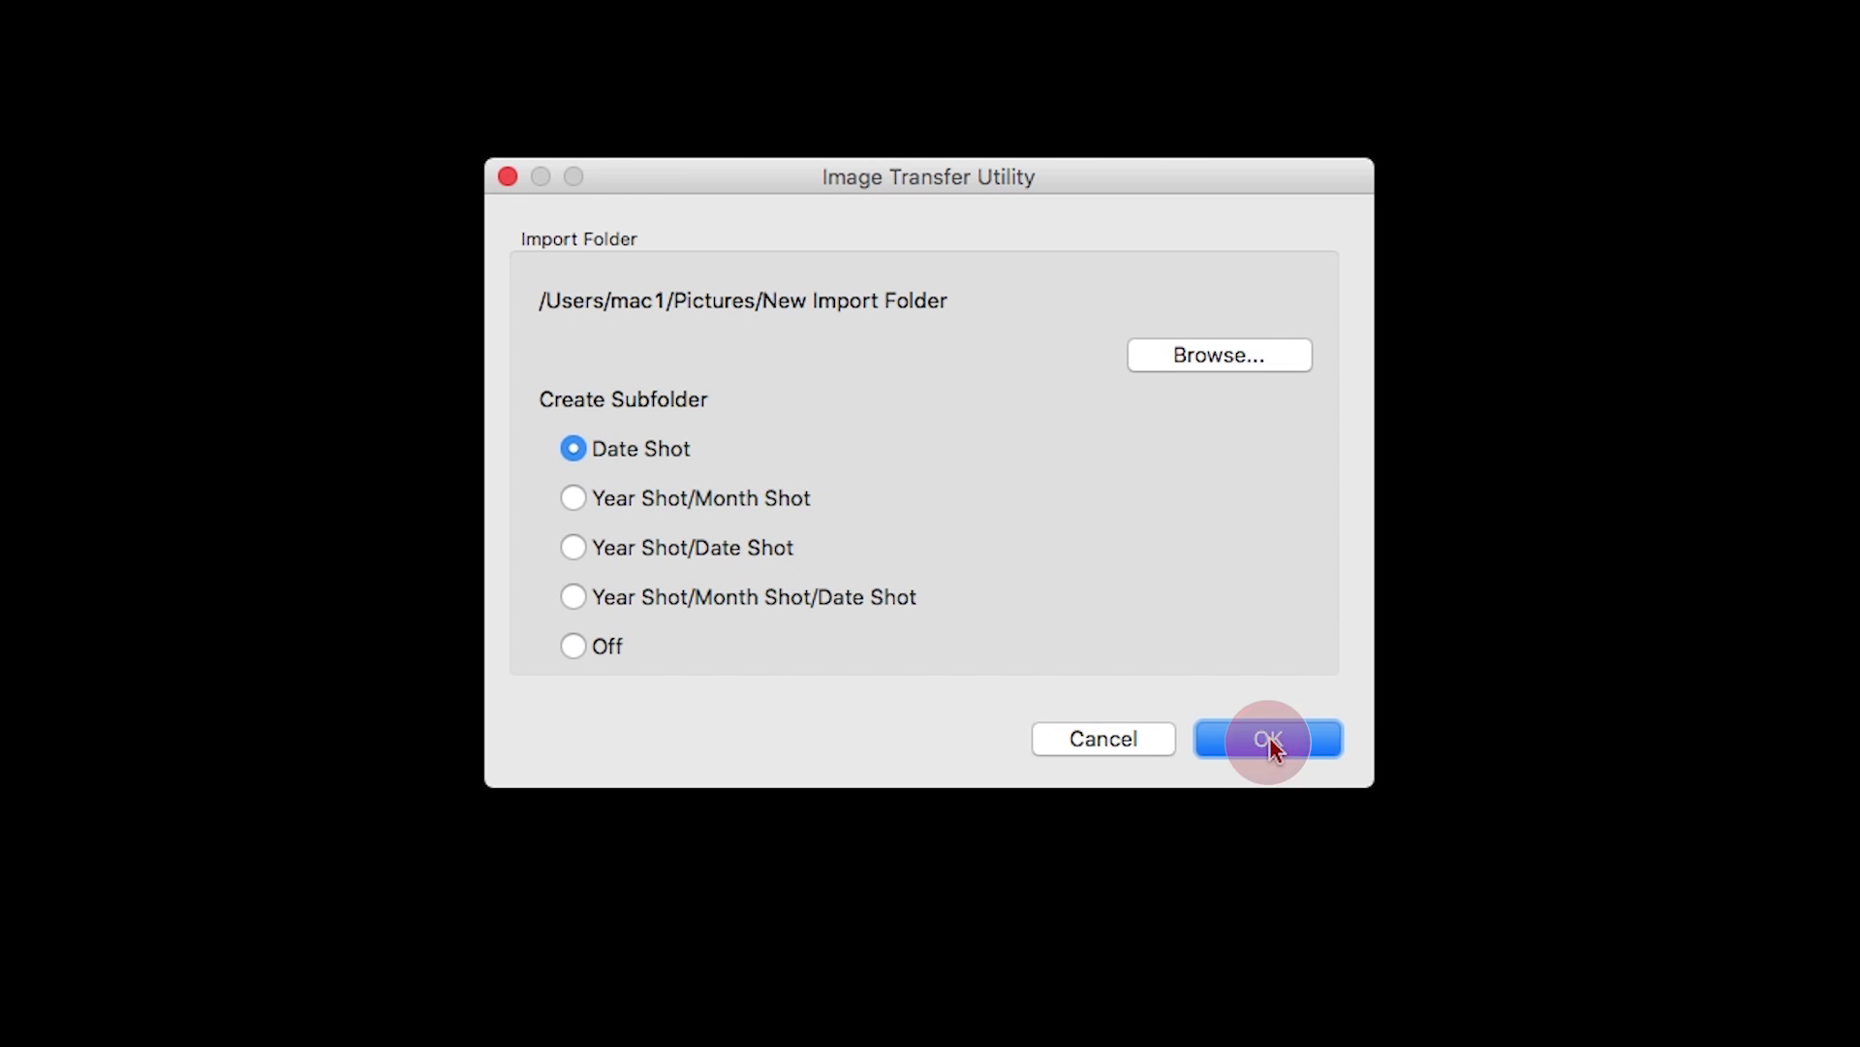